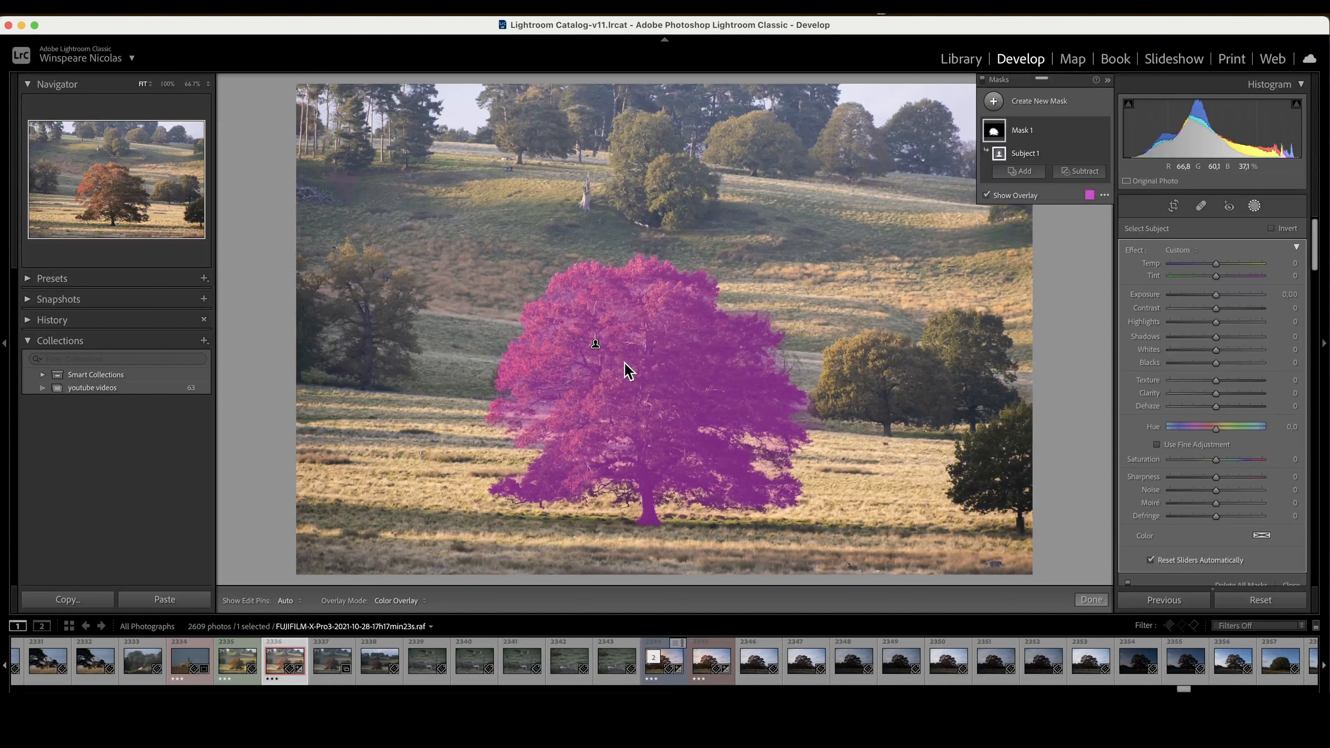
# Step: Subtract a Color Range from Mask 1, sampling the background colours that show through the gaps in the red tree's foliage
pyautogui.press('z')
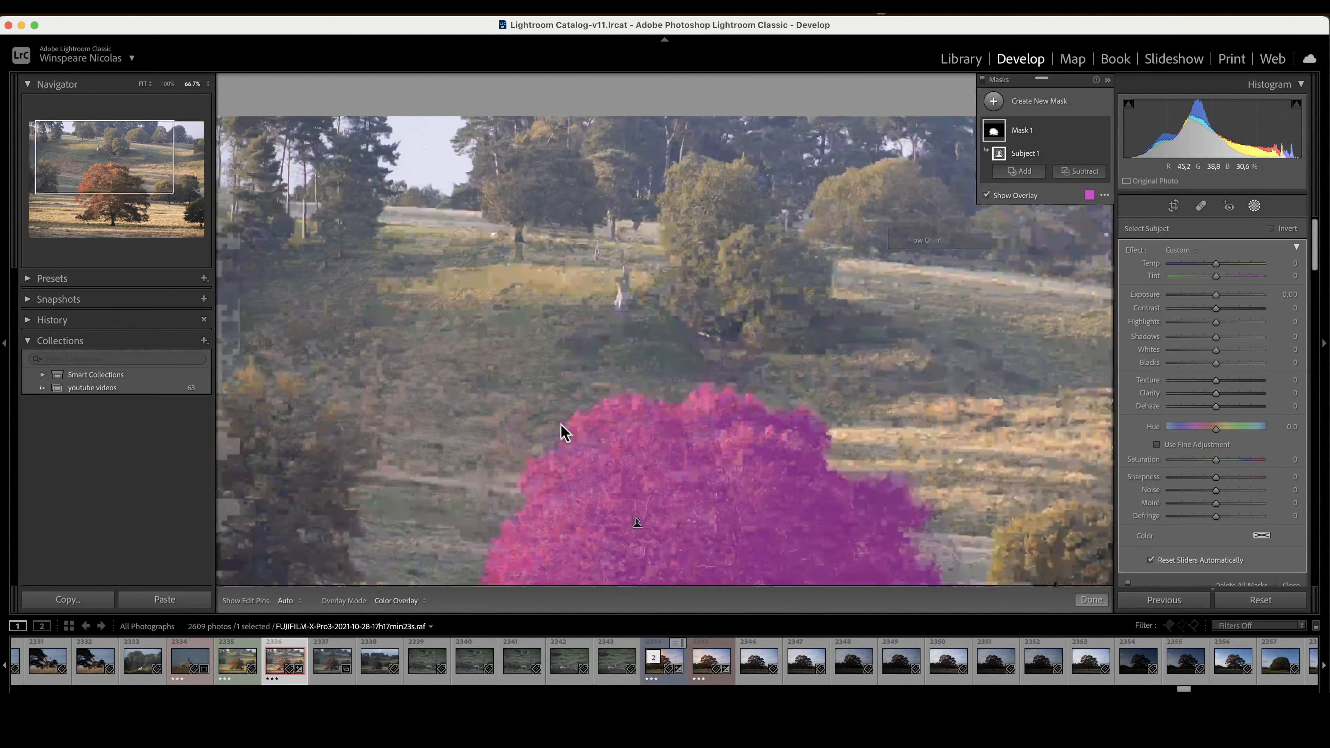
pyautogui.moveTo(632, 425); pyautogui.dragTo(615, 208)
pyautogui.moveTo(613, 371); pyautogui.dragTo(573, 306)
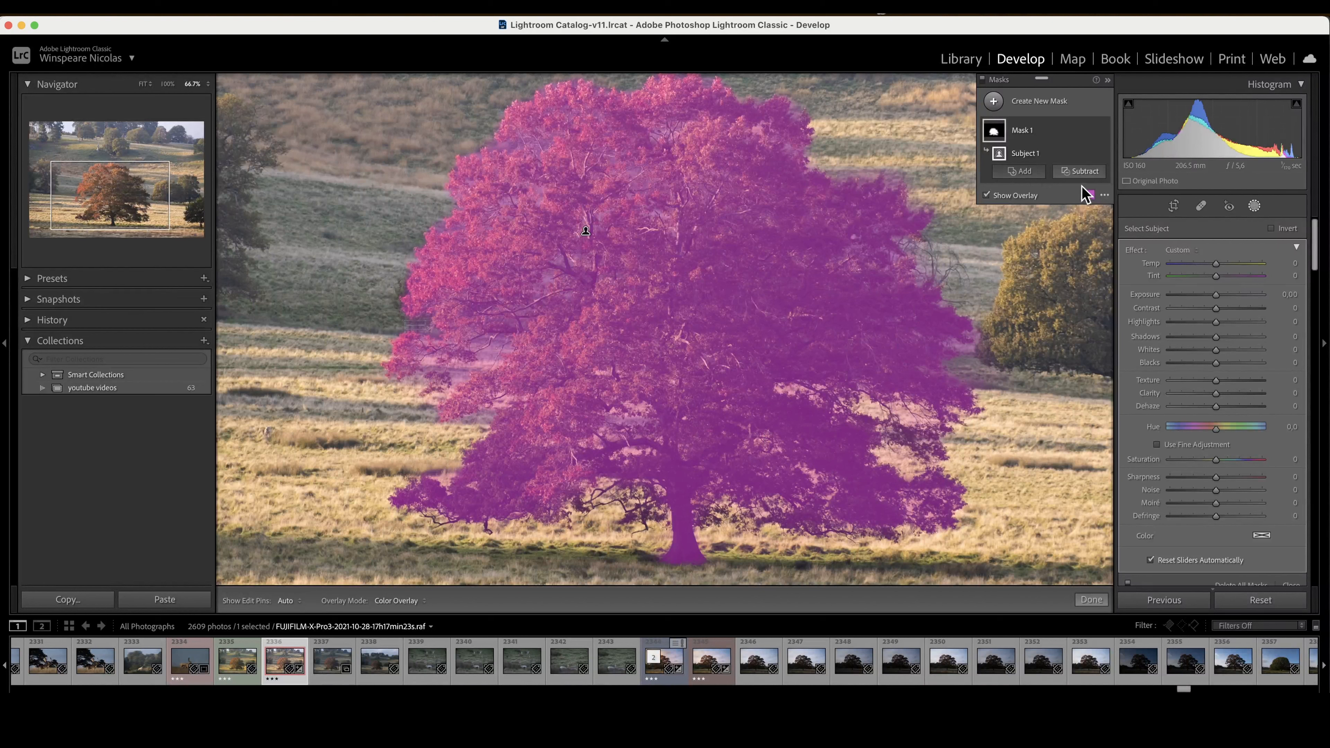
pyautogui.click(1082, 174)
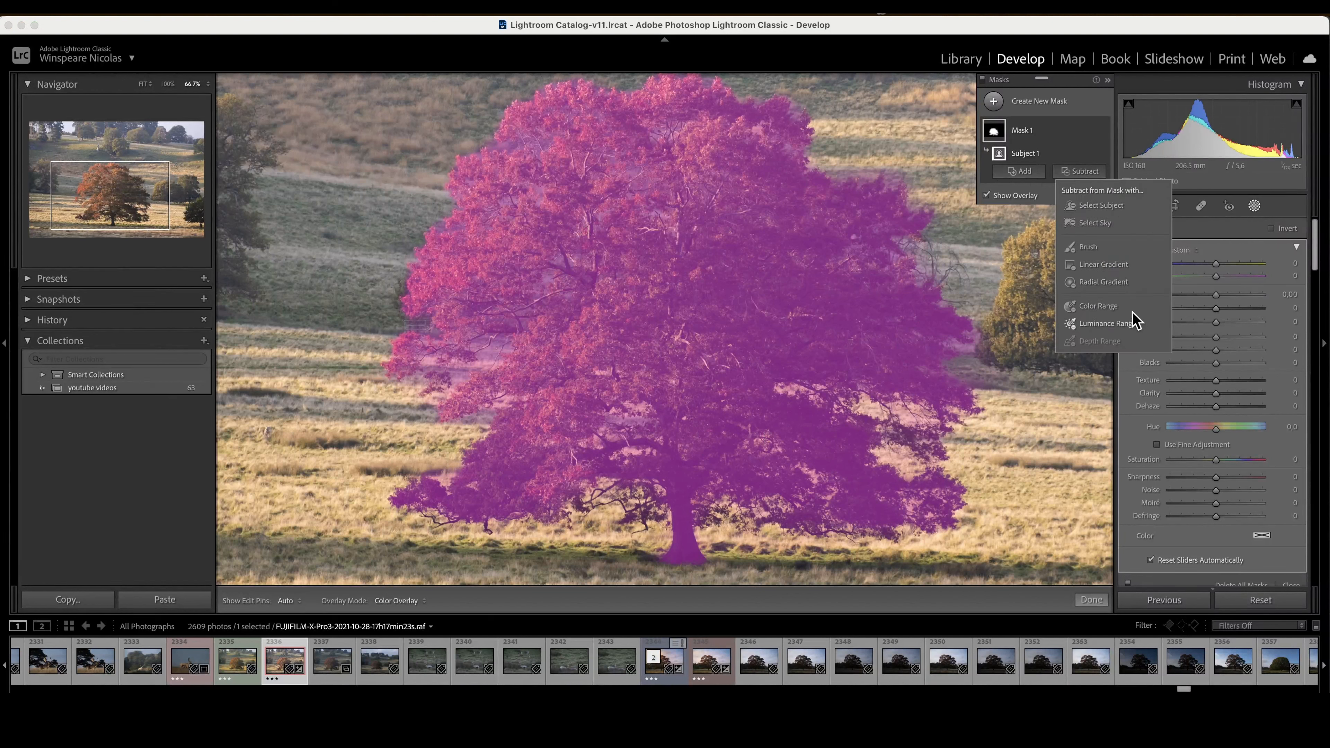
pyautogui.click(1120, 304)
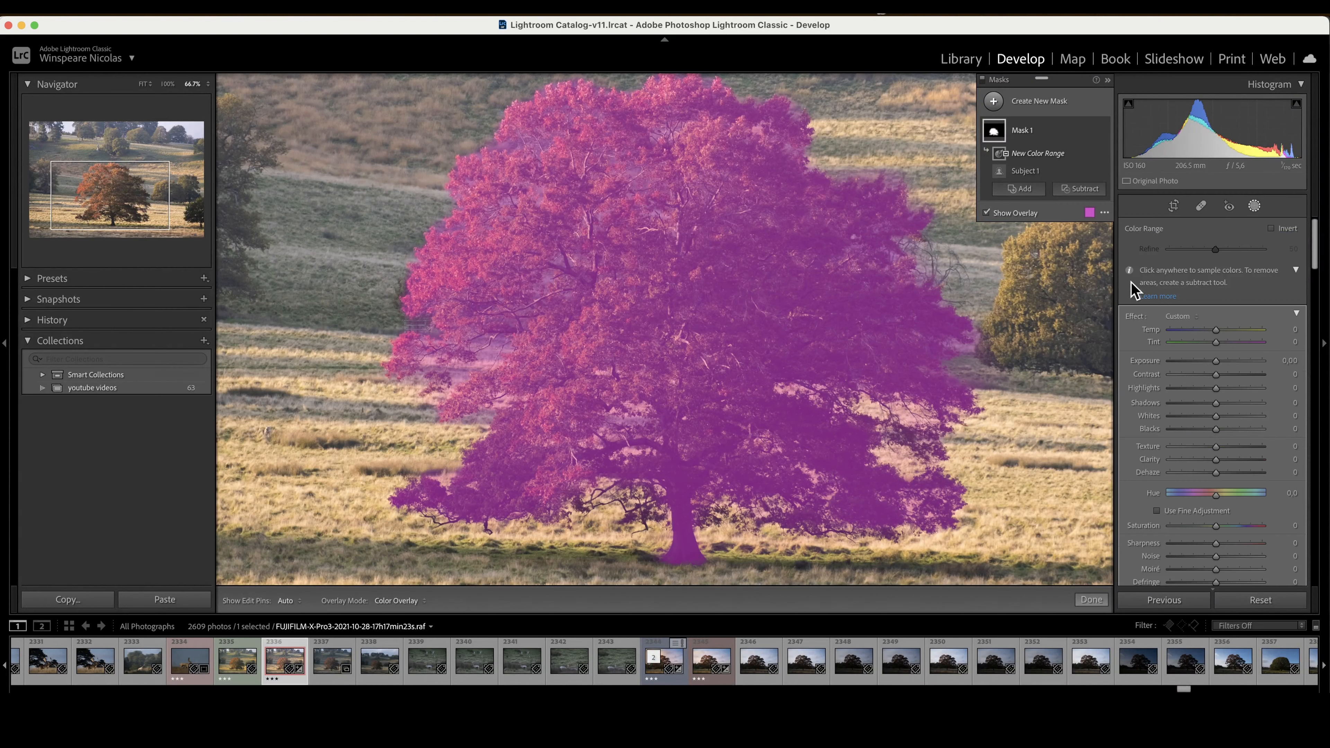
pyautogui.click(490, 356)
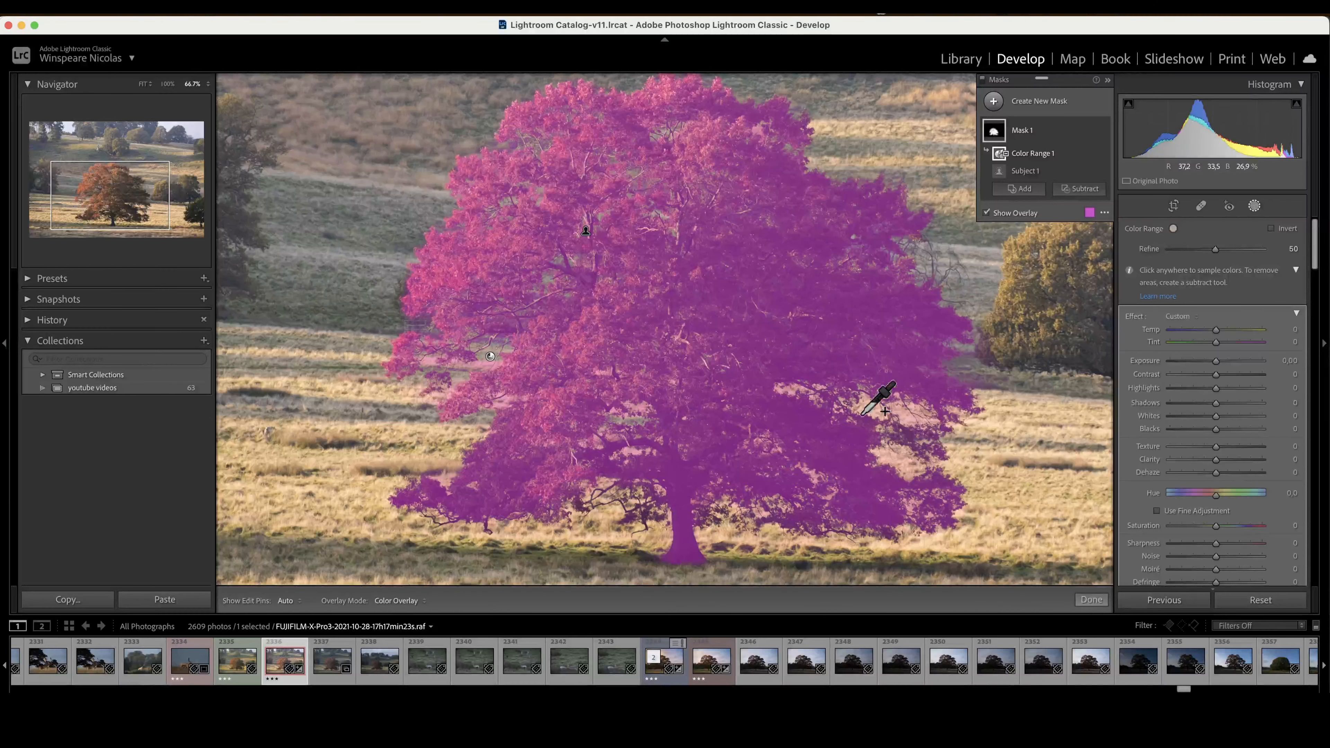
pyautogui.click(920, 456)
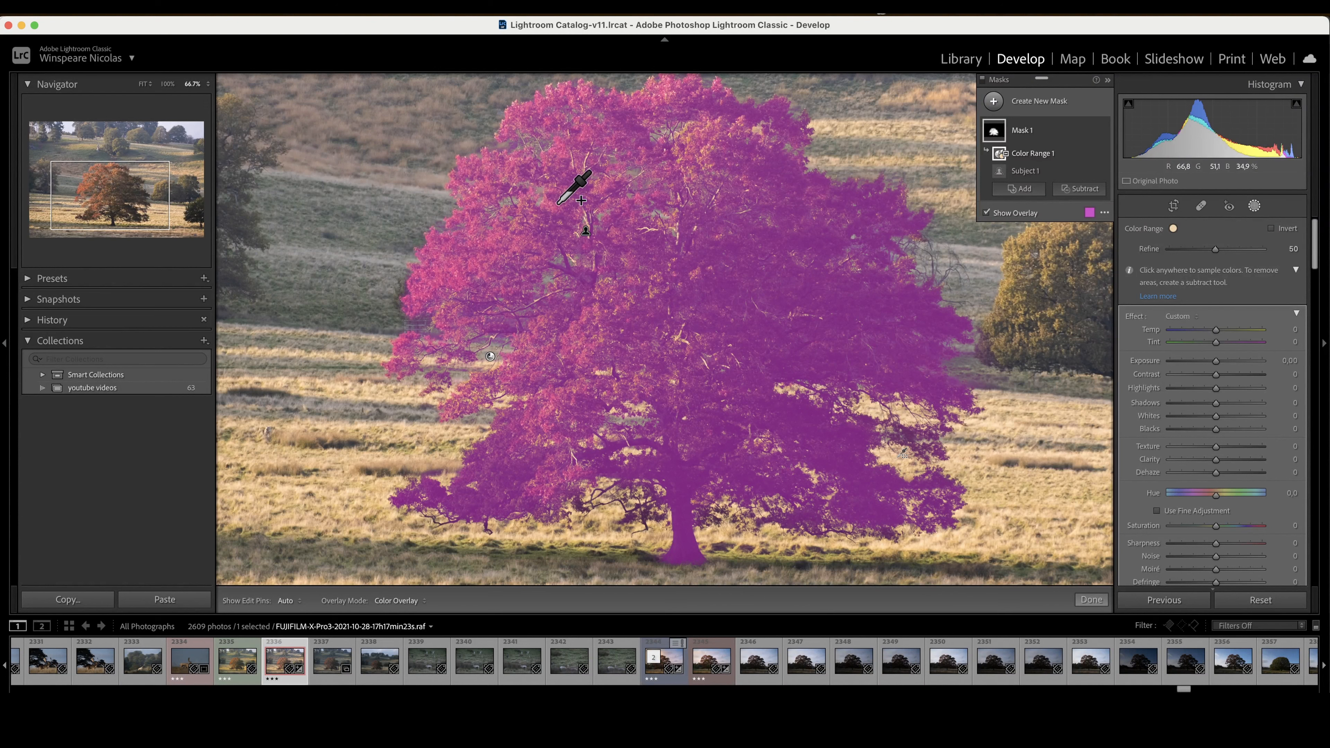
pyautogui.keyDown('shift'); pyautogui.click(564, 186); pyautogui.keyUp('shift')
# Step: Set the subtracted Color Range's Refine value to 18
pyautogui.moveTo(1215, 249); pyautogui.dragTo(1198, 251)
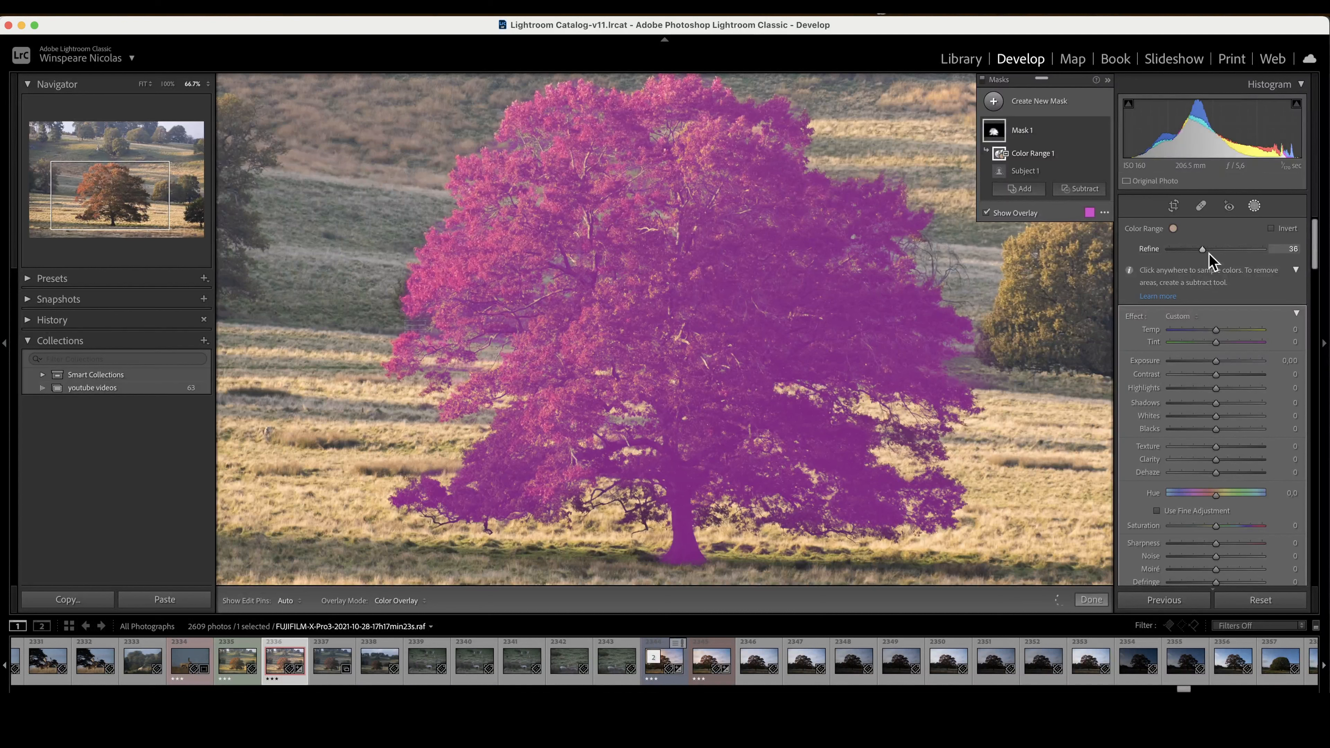
pyautogui.moveTo(1197, 255); pyautogui.dragTo(1193, 256)
pyautogui.moveTo(1193, 257); pyautogui.dragTo(1187, 259)
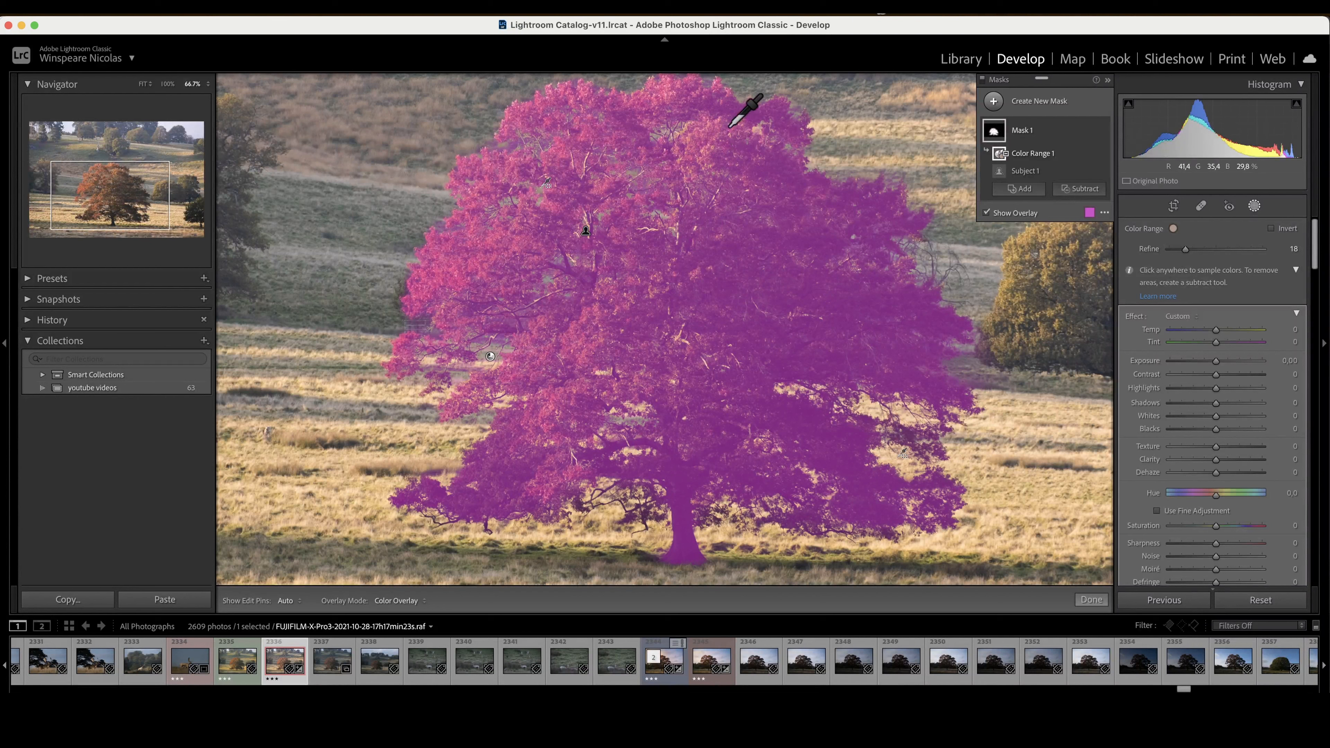
# Step: Add a Brush with Auto Mask to Mask 1, size 6, and paint the tree's crown and the pale dead trunk on the hillside
pyautogui.click(1021, 190)
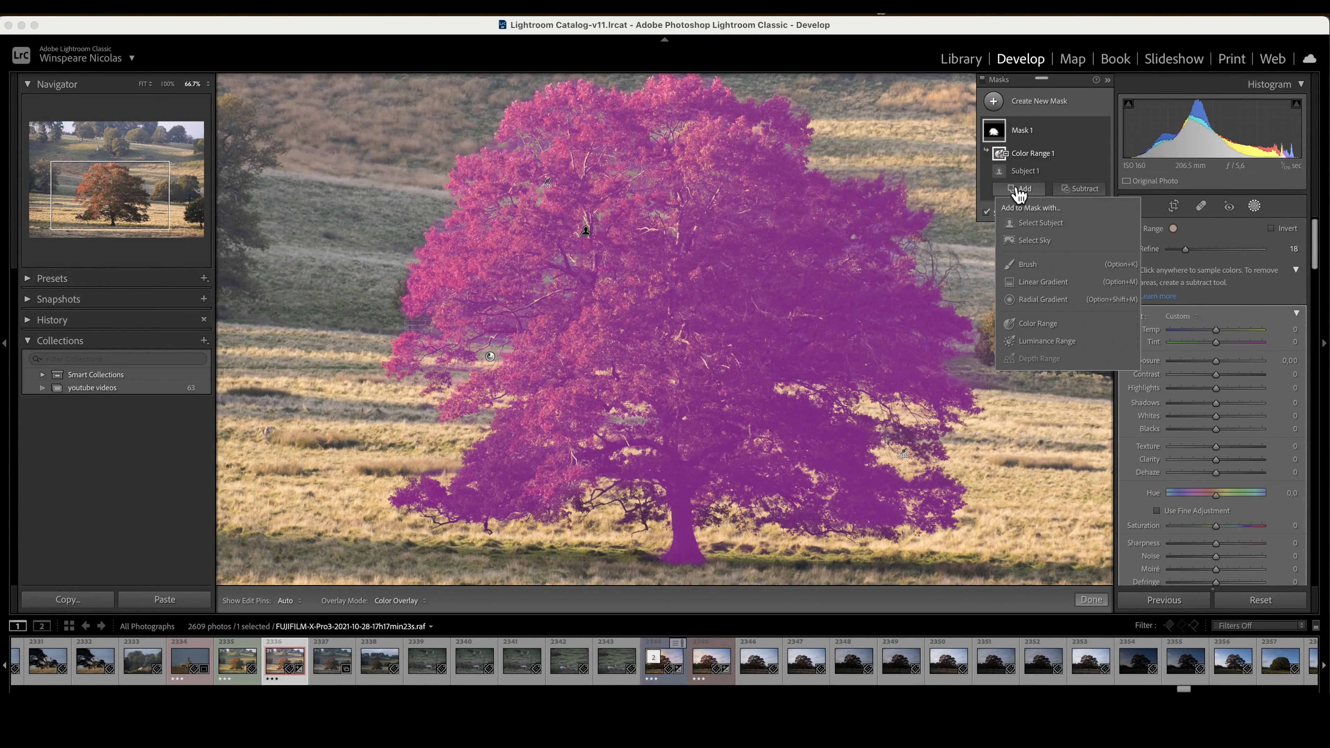
pyautogui.click(1027, 265)
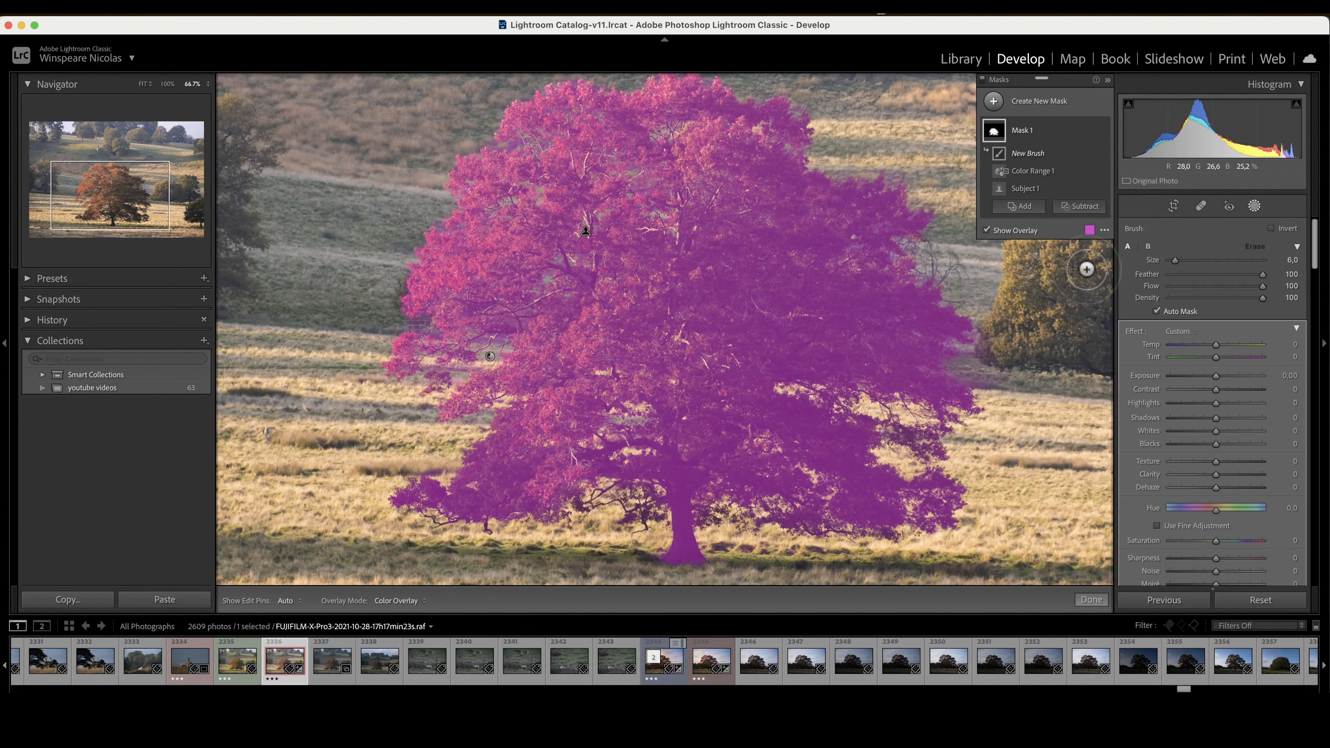
pyautogui.press('h')
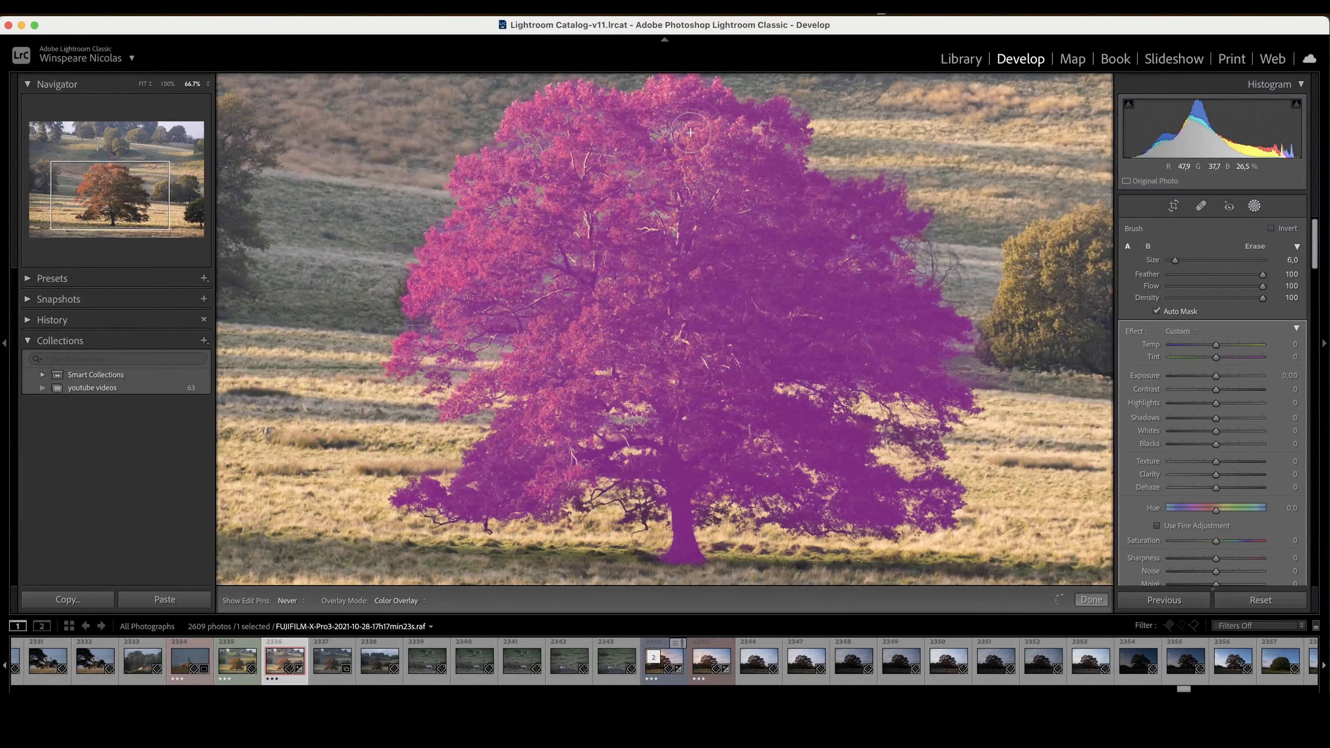
pyautogui.press('h')
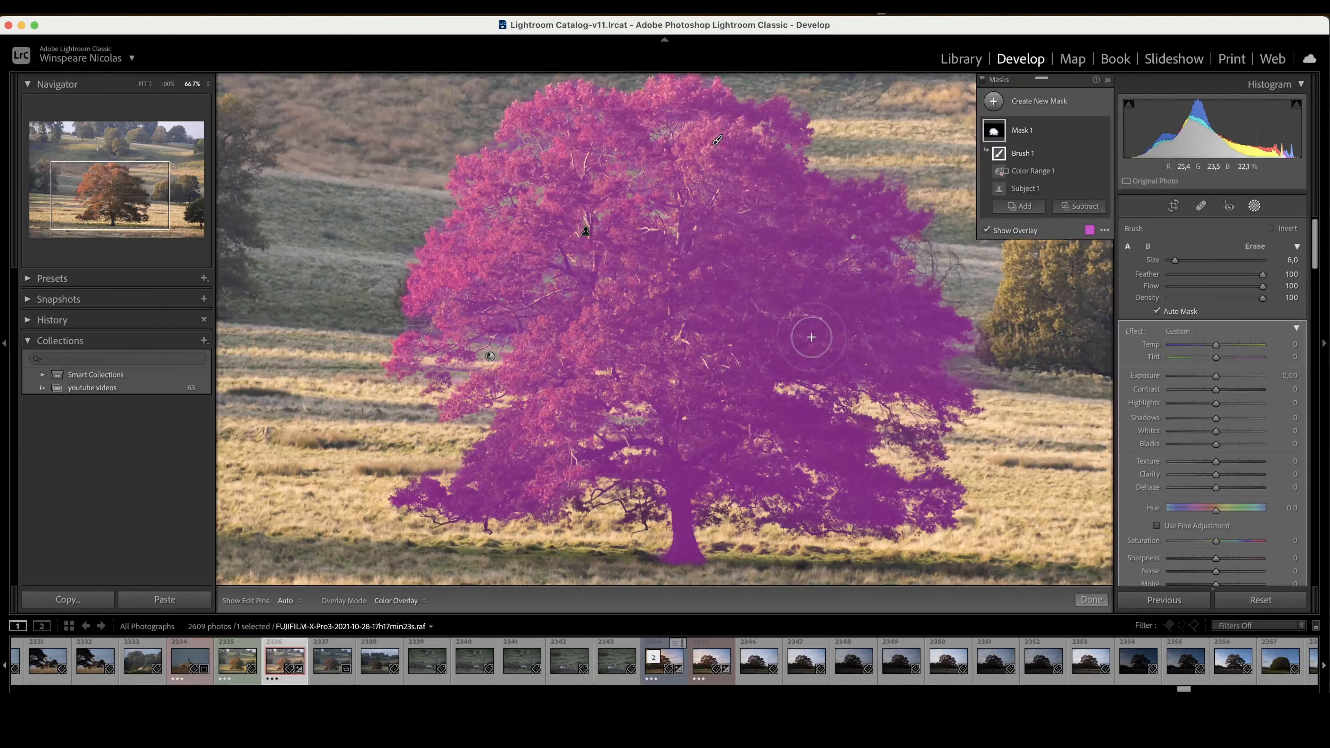
pyautogui.moveTo(733, 234); pyautogui.dragTo(730, 466)
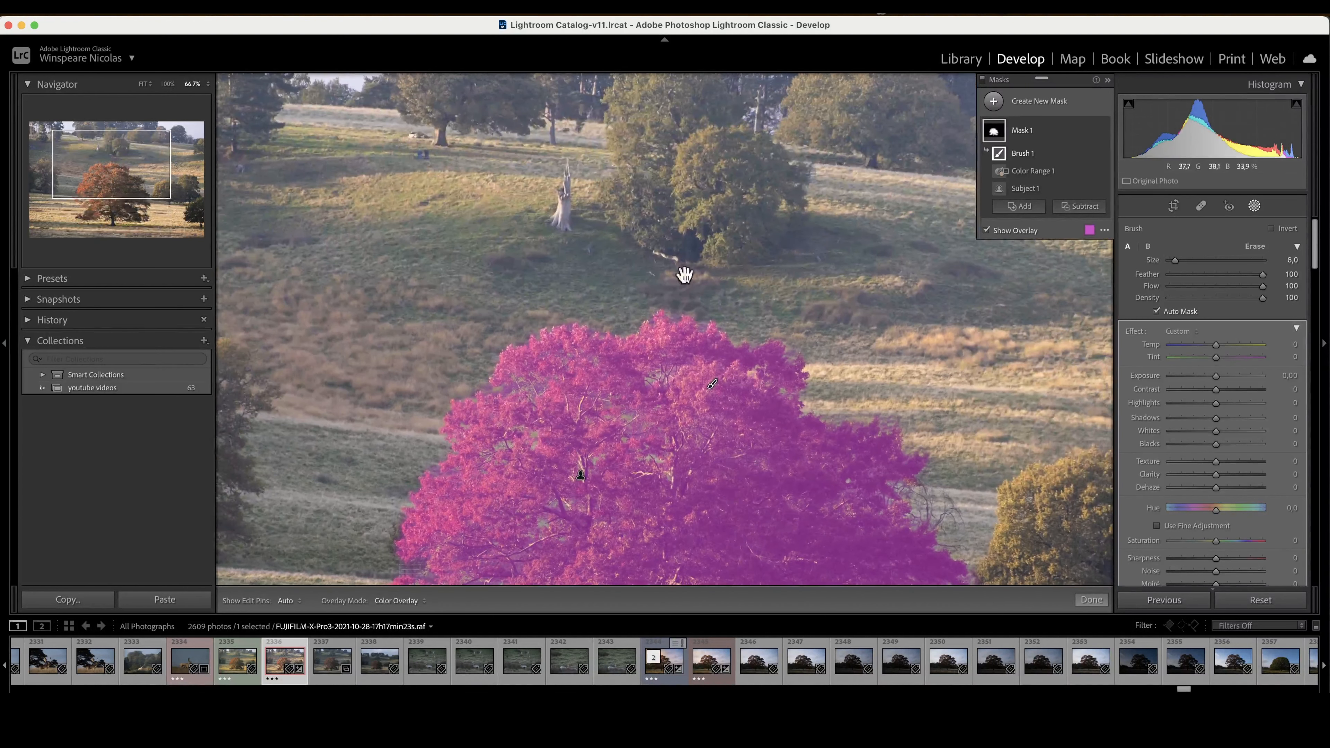
pyautogui.moveTo(563, 201); pyautogui.dragTo(564, 205)
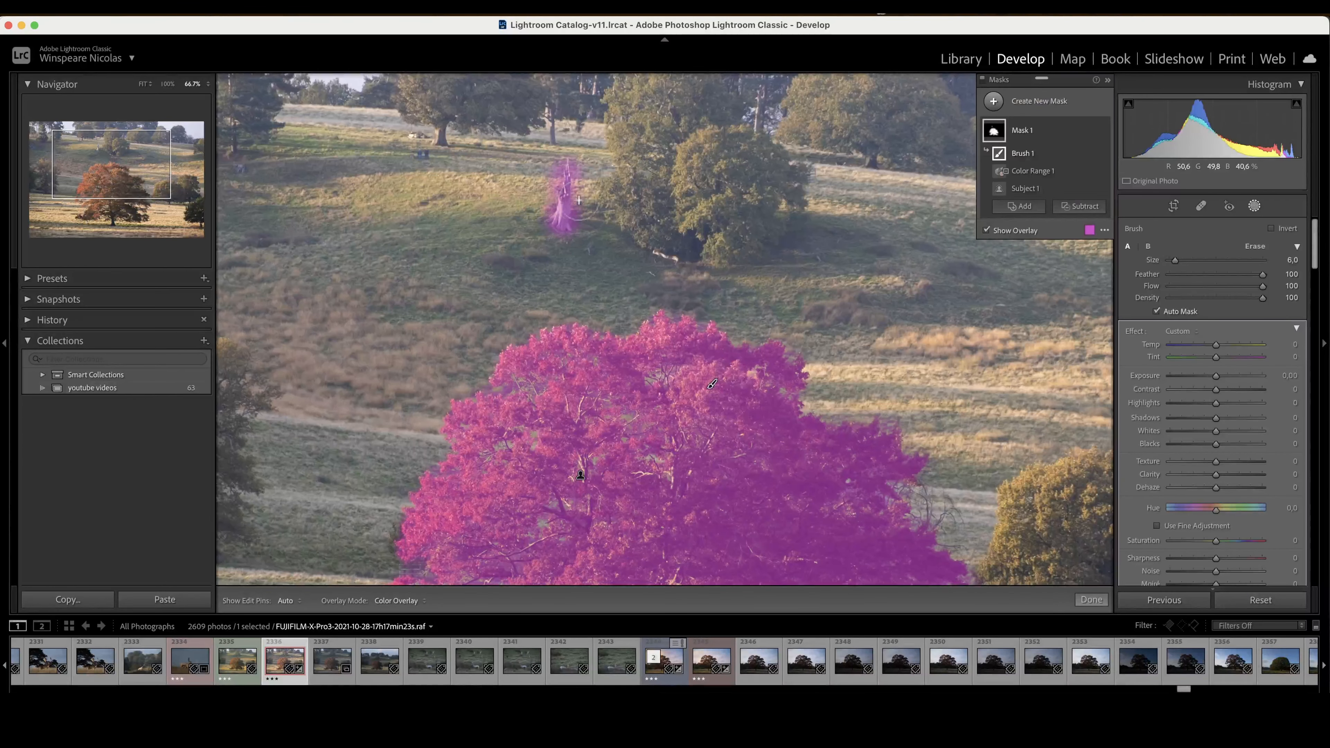
# Step: Erase the brush spill around the dead trunk on the hillside, using an erase size of 3
pyautogui.press('alt')
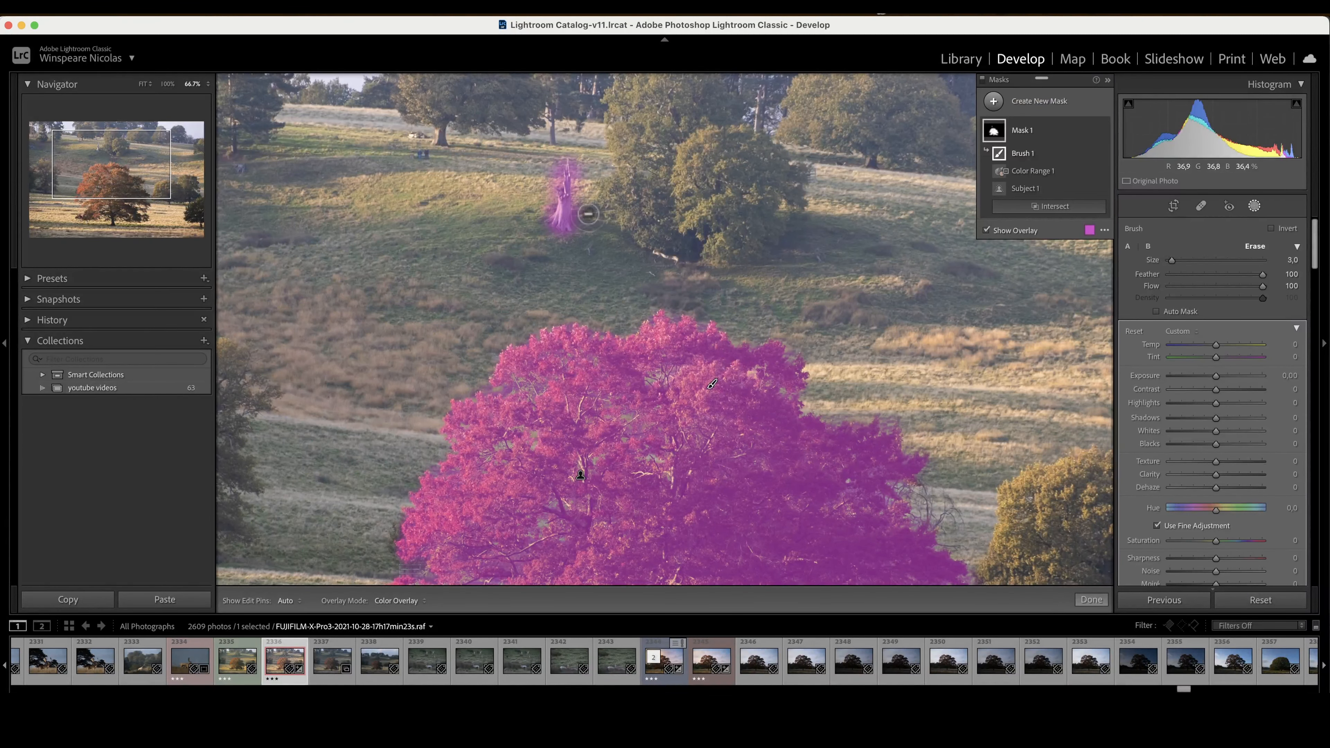
pyautogui.moveTo(582, 180)
pyautogui.mouseDown()
pyautogui.moveTo(579, 221)
pyautogui.moveTo(574, 153)
pyautogui.moveTo(553, 156)
pyautogui.moveTo(547, 197)
pyautogui.mouseUp()
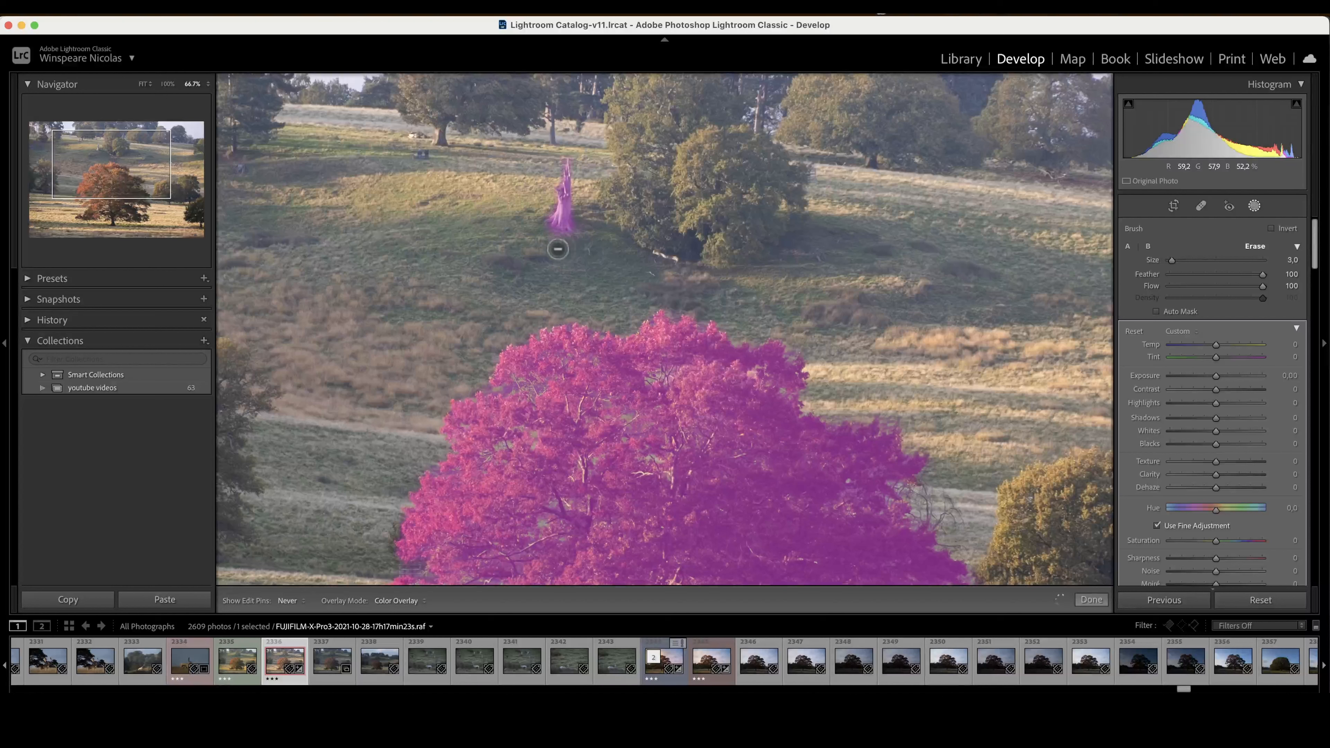
pyautogui.moveTo(586, 260); pyautogui.dragTo(603, 236)
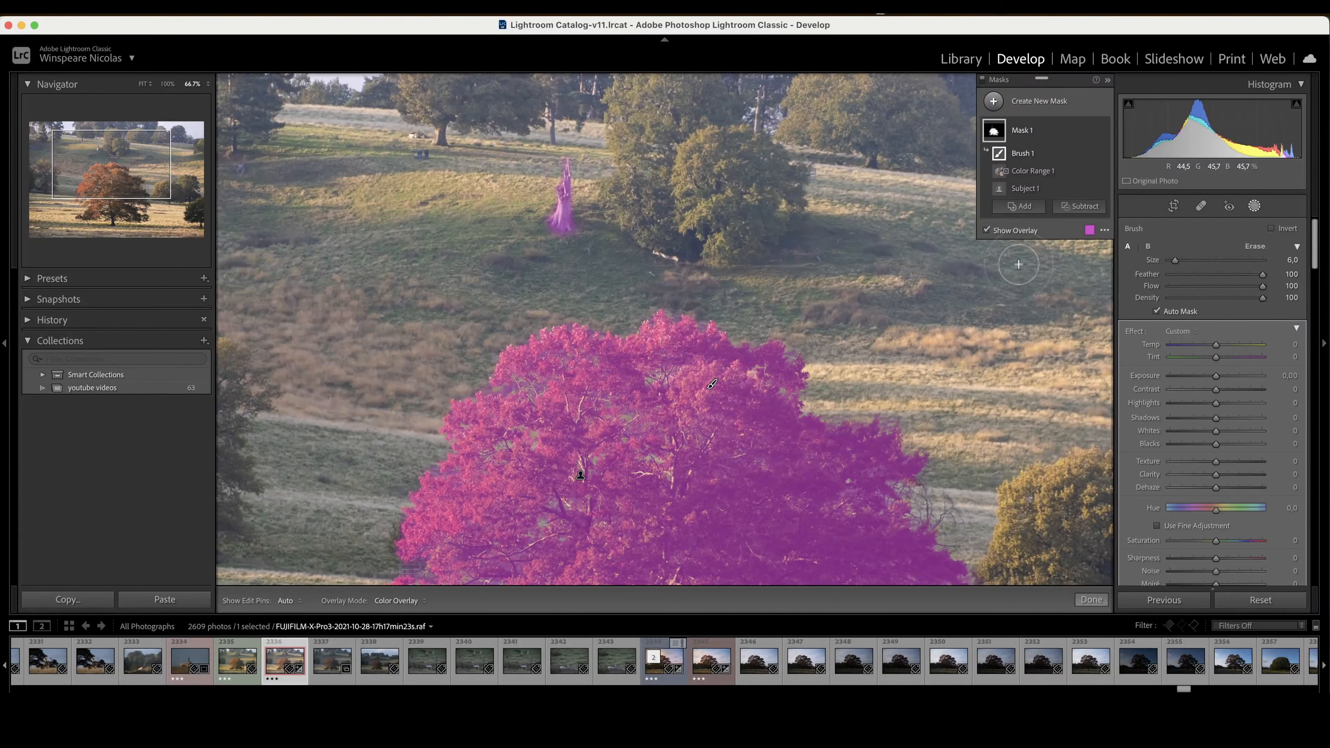
pyautogui.press('z')
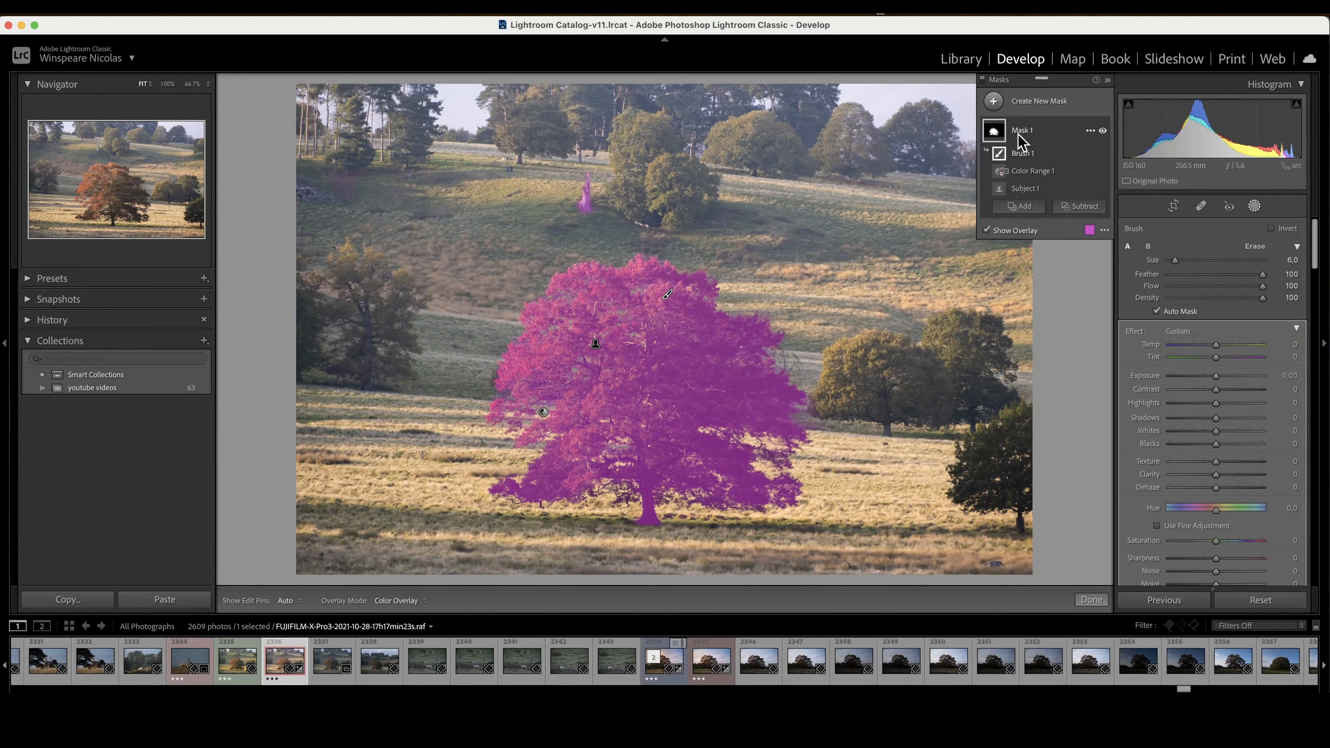
# Step: Intersect Mask 1 with a Linear Gradient running horizontally across the whole tree so the mask fades out towards the tree's left side
pyautogui.click(1091, 131)
pyautogui.moveTo(1106, 159)
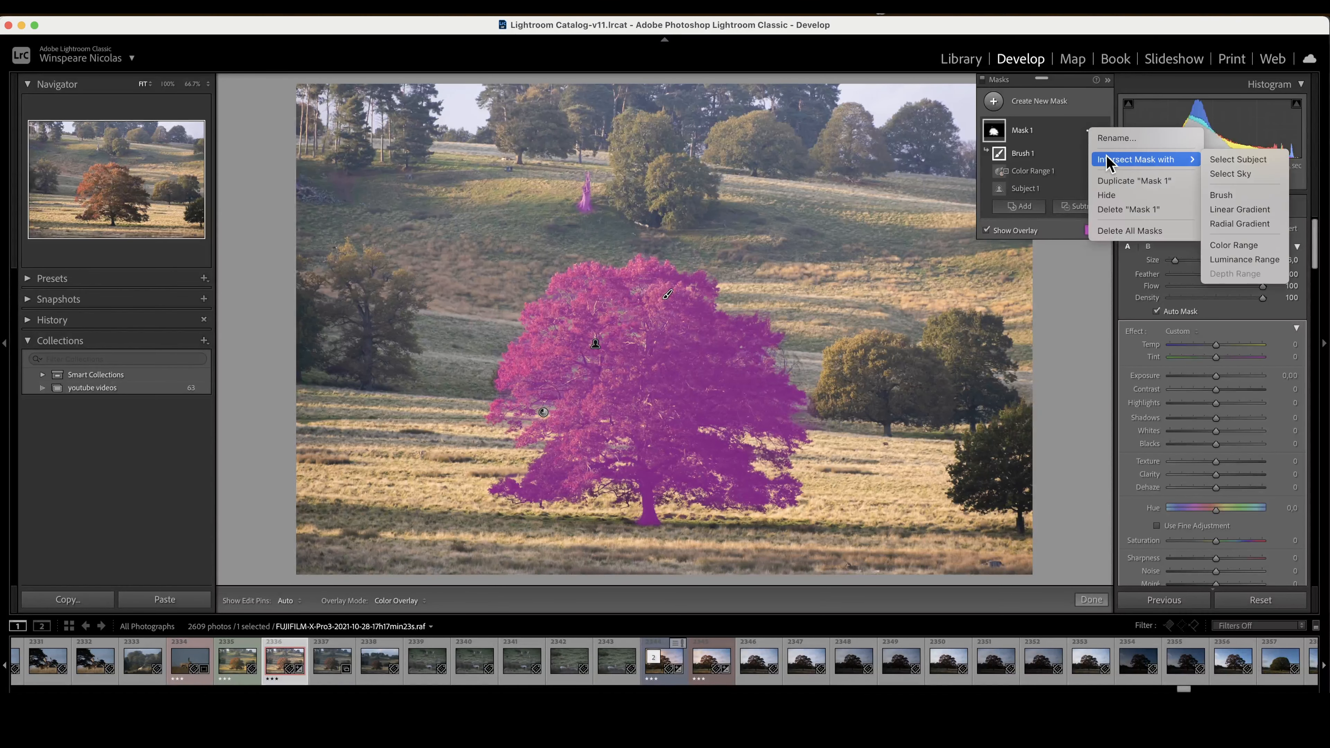
pyautogui.click(1236, 209)
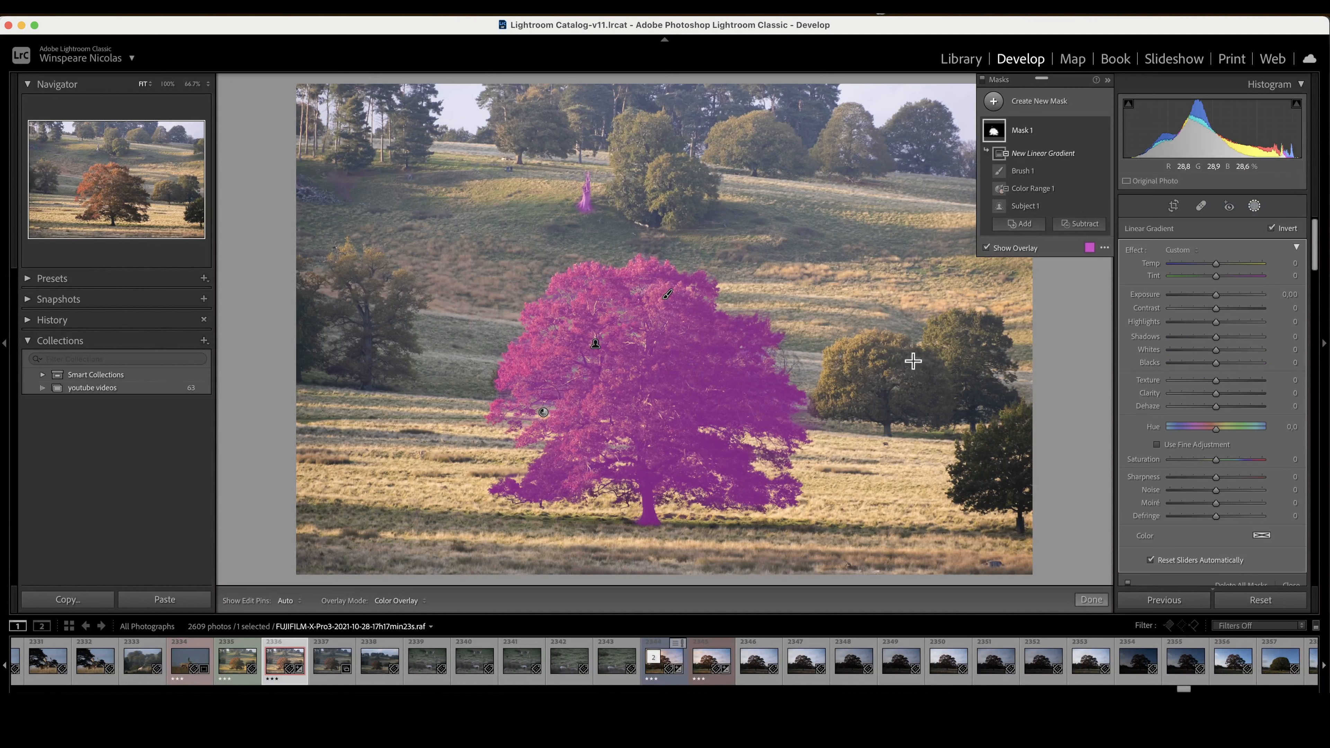
pyautogui.moveTo(944, 369); pyautogui.dragTo(431, 372)
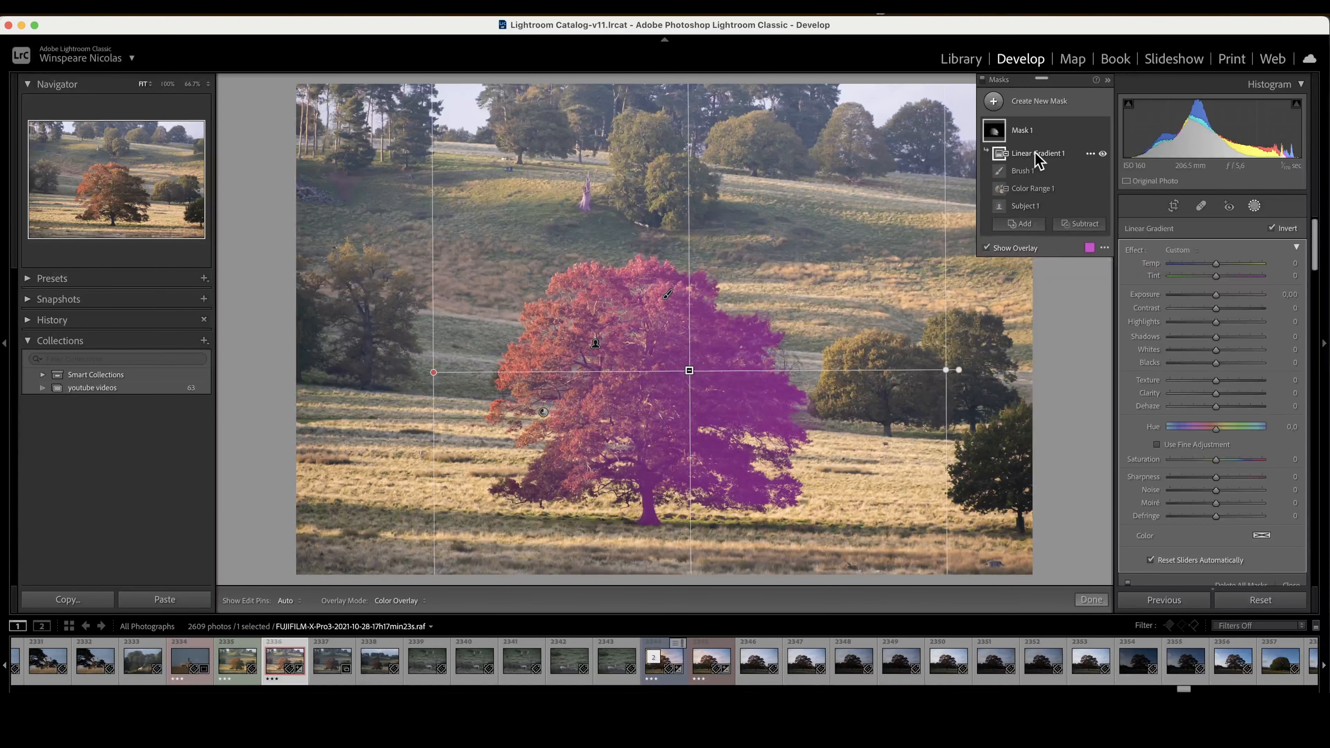
pyautogui.press('super+equal')
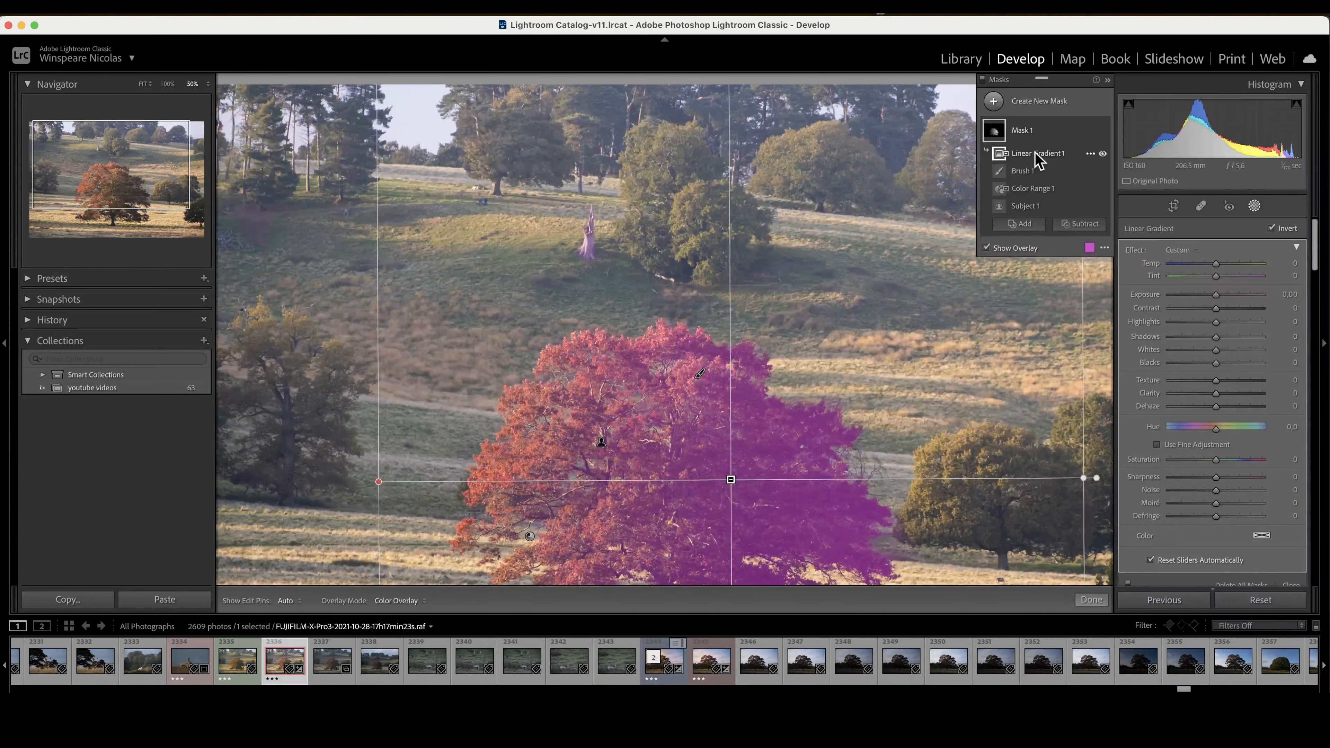
pyautogui.press('super+minus')
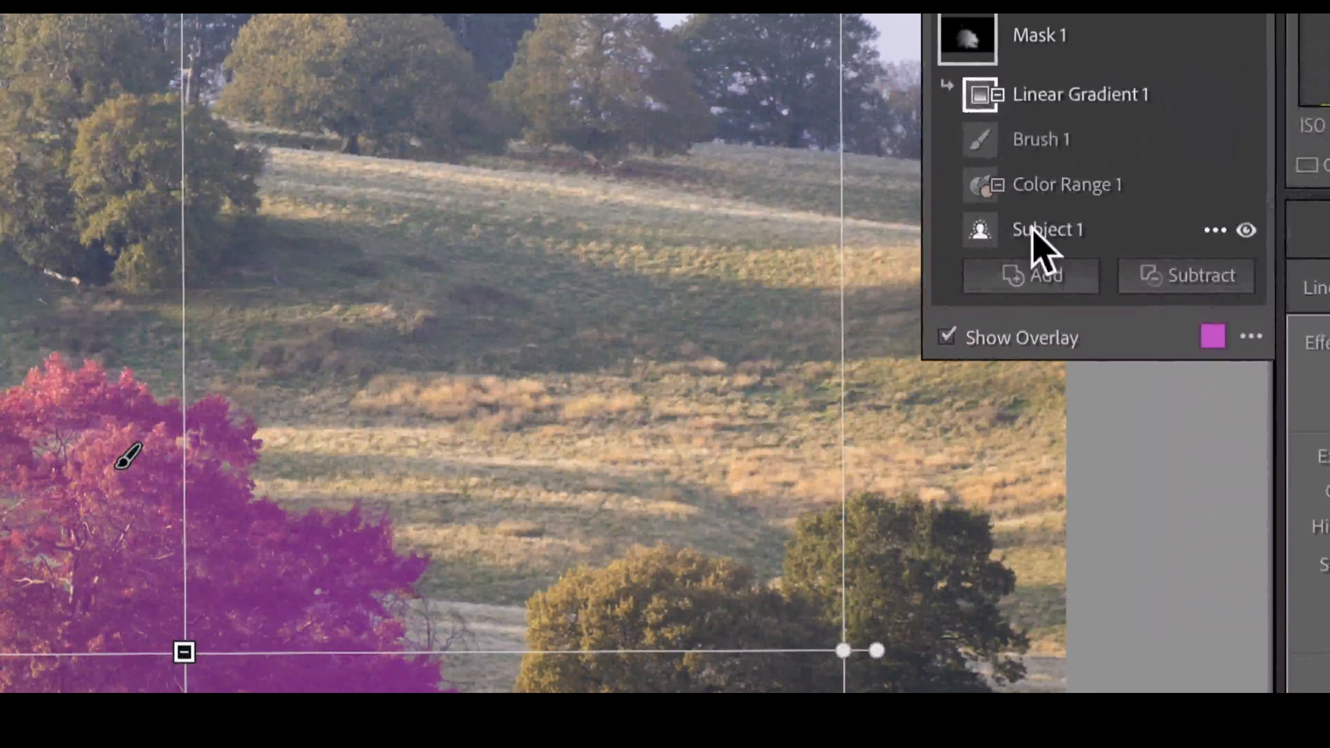
# Step: Inspect the area covered by the Color Range component of Mask 1 and the options available for it
pyautogui.click(997, 184)
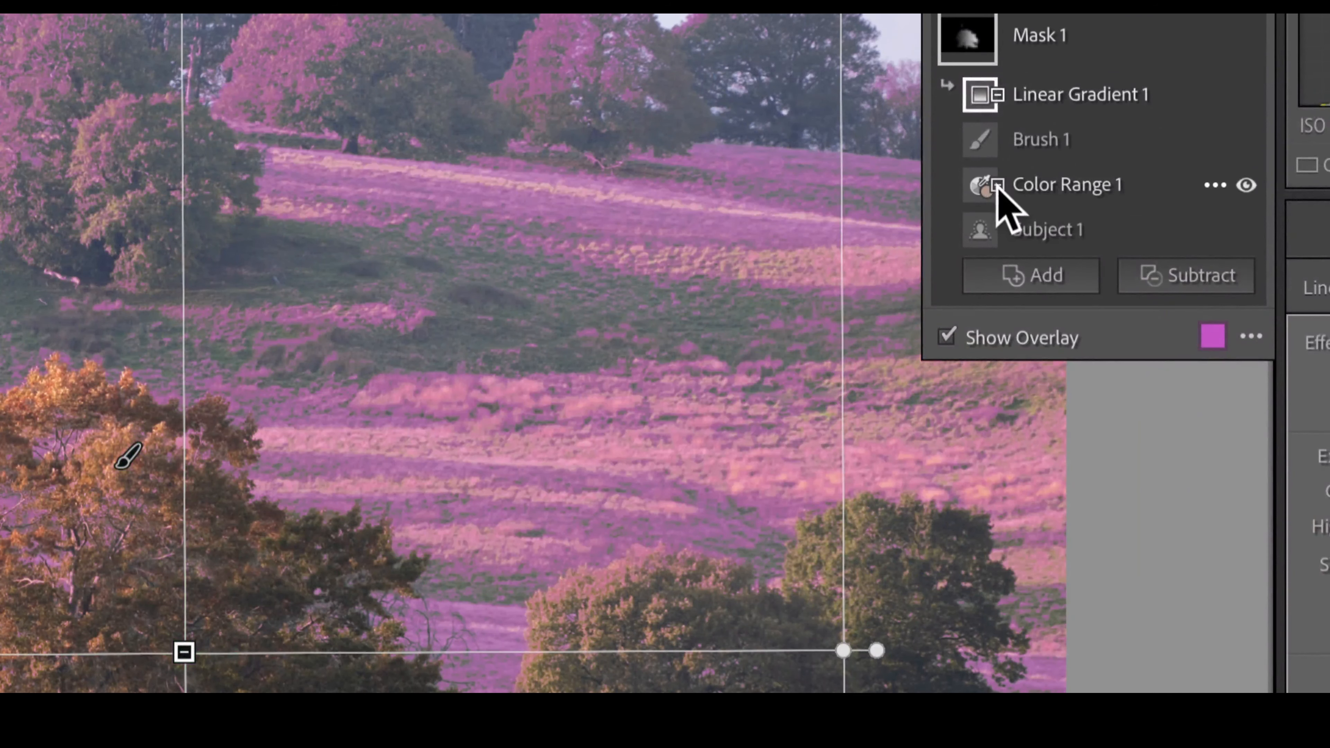
pyautogui.click(997, 185)
pyautogui.click(998, 185)
pyautogui.click(998, 185)
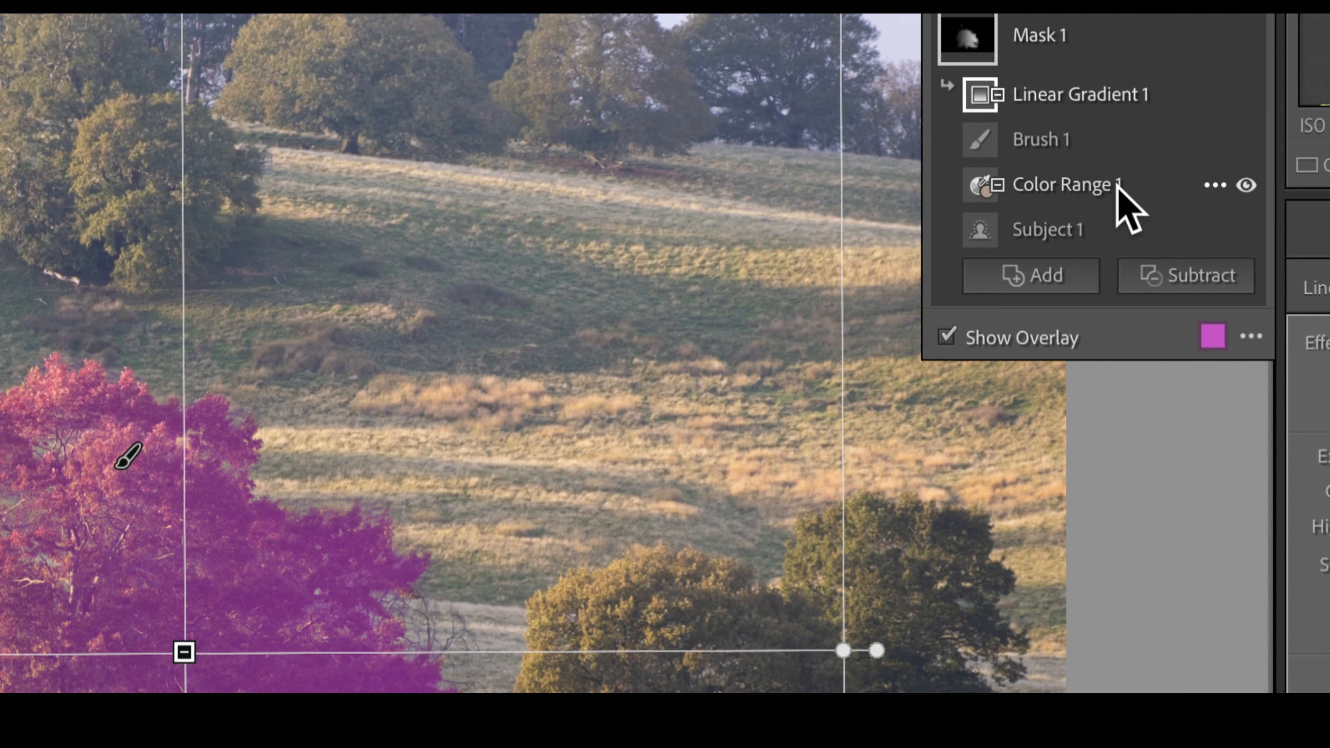
pyautogui.click(1209, 185)
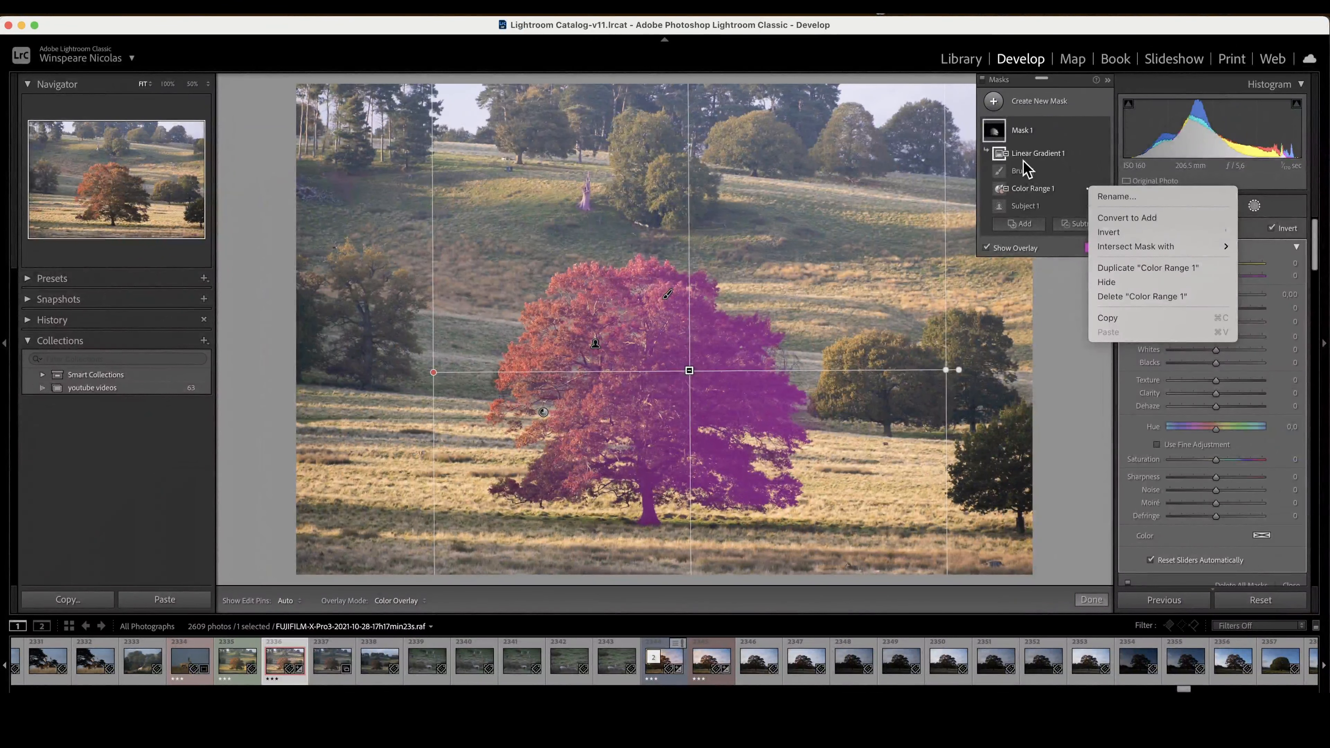
pyautogui.click(1034, 201)
pyautogui.click(1032, 190)
pyautogui.click(1090, 188)
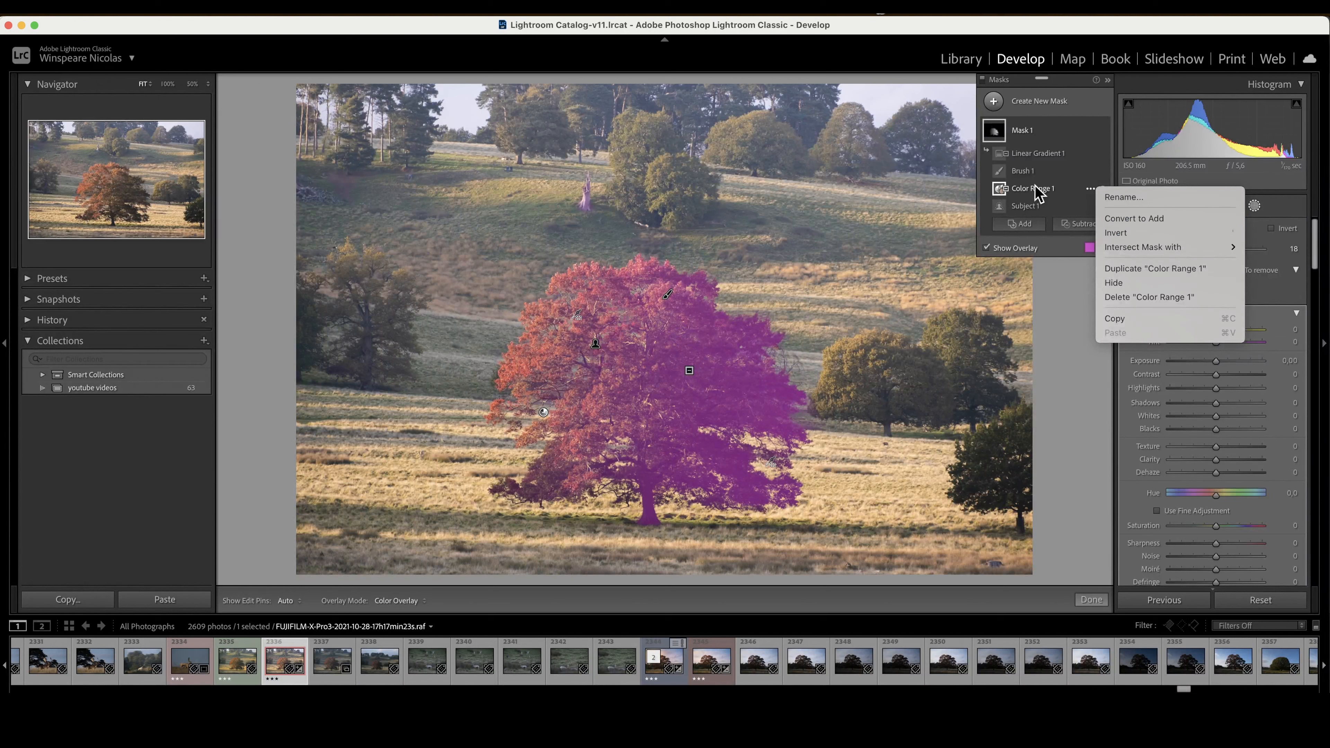
# Step: Inspect the options of the Linear Gradient component, including its Invert and Convert to Add settings
pyautogui.click(1031, 155)
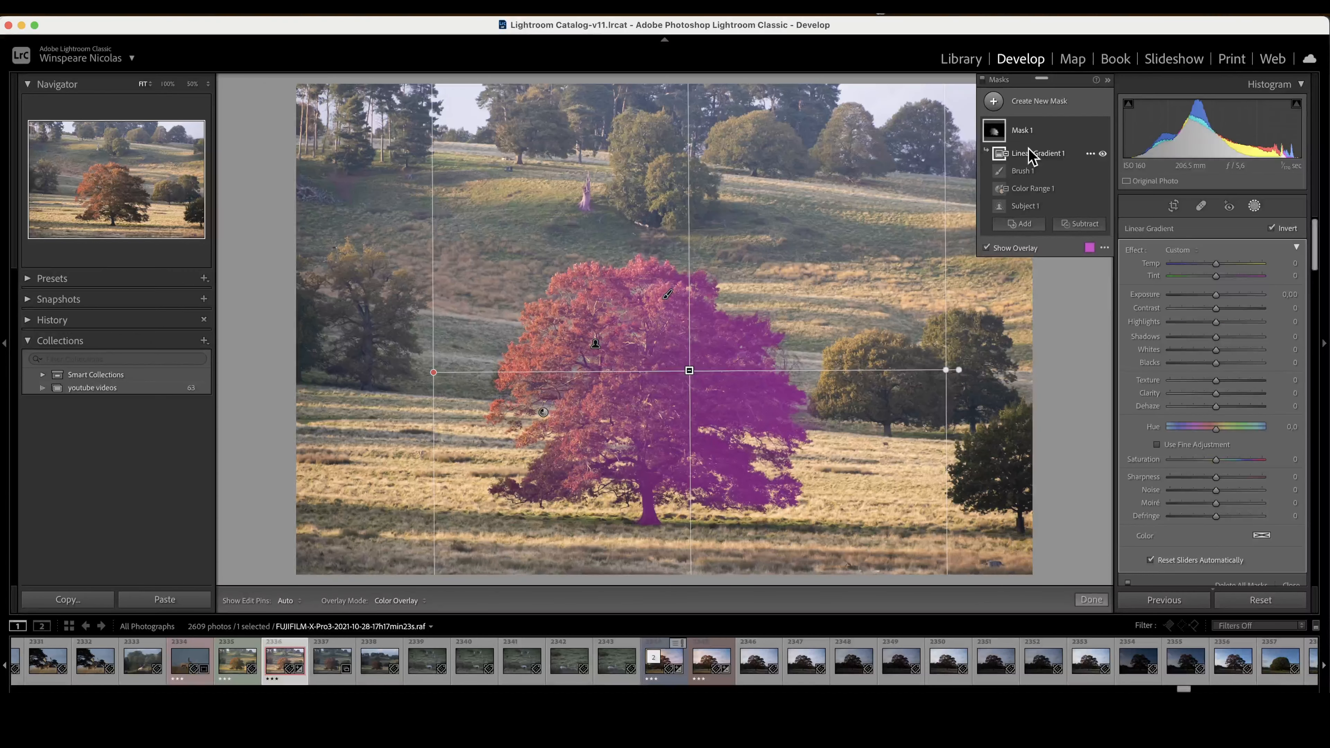
pyautogui.click(1092, 154)
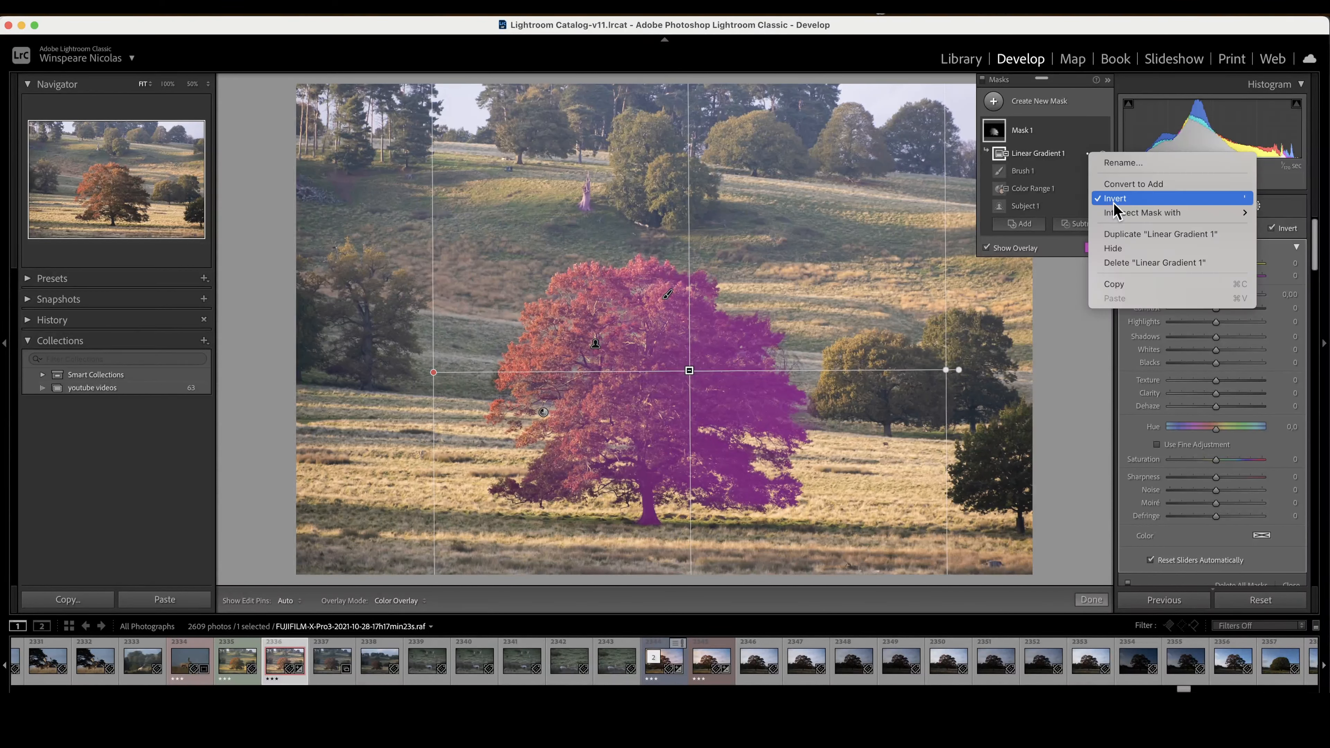
pyautogui.click(1045, 154)
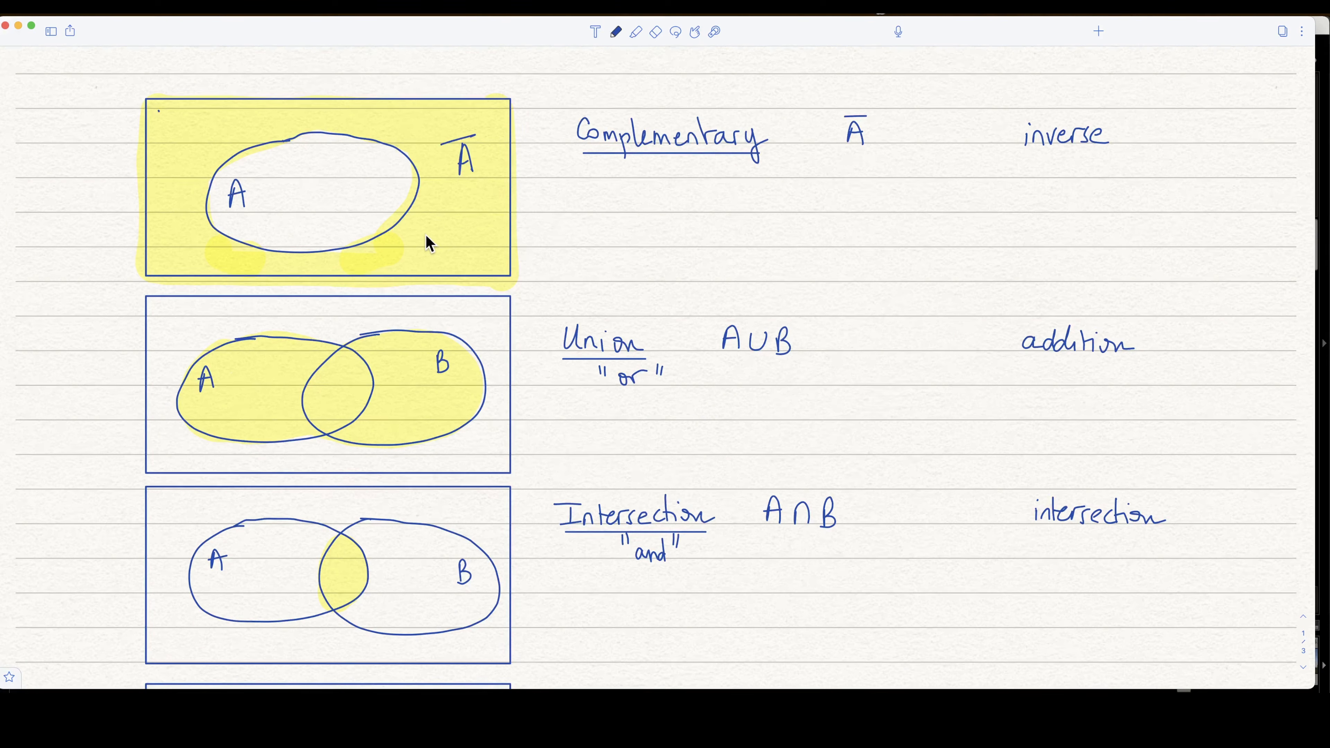
# Step: Switch to the handwritten notes and write "Ā is not A" beneath the Complementary heading
pyautogui.moveTo(670, 205); pyautogui.dragTo(698, 194)
pyautogui.moveTo(710, 195); pyautogui.dragTo(710, 204)
pyautogui.moveTo(576, 191)
pyautogui.mouseDown()
pyautogui.moveTo(572, 208)
pyautogui.moveTo(613, 209)
pyautogui.mouseUp()
pyautogui.click(607, 193)
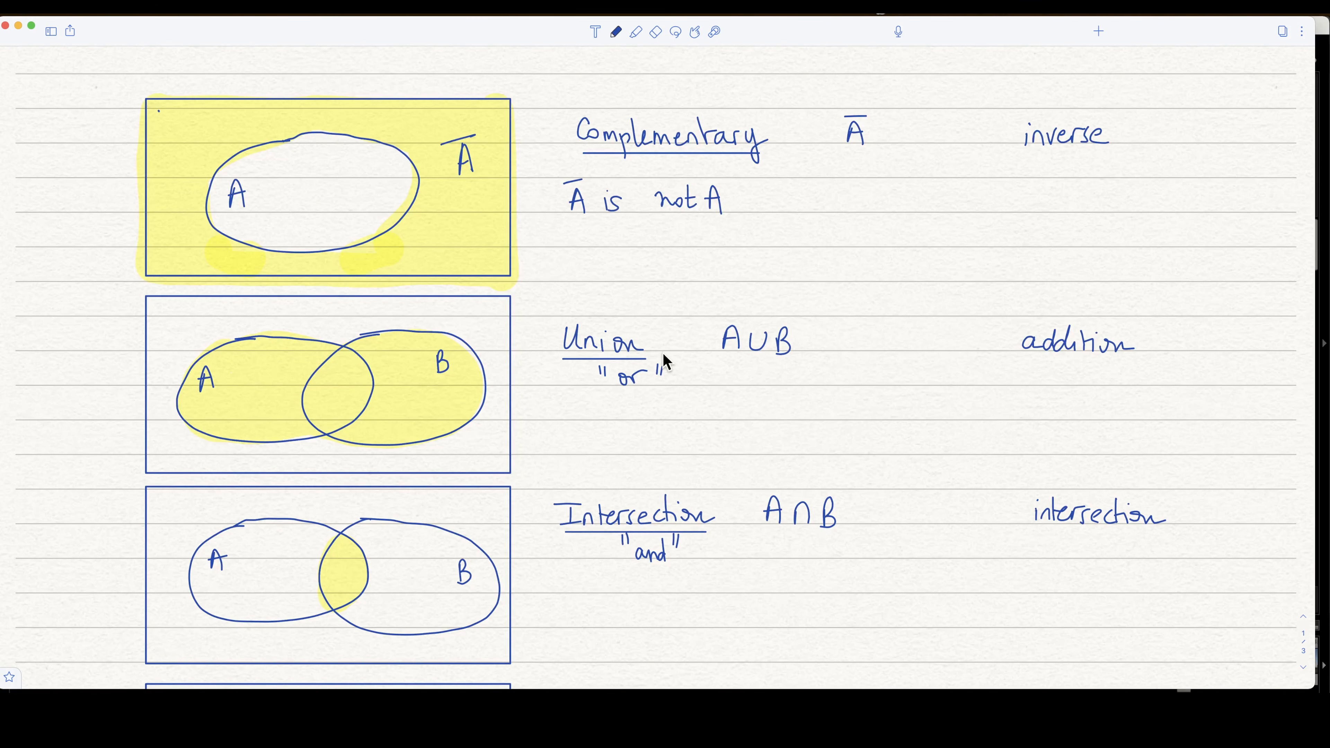
# Step: Review the Union, Intersection and Subtraction diagrams with their set notation in the notes
pyautogui.scroll(-3, 663, 353)
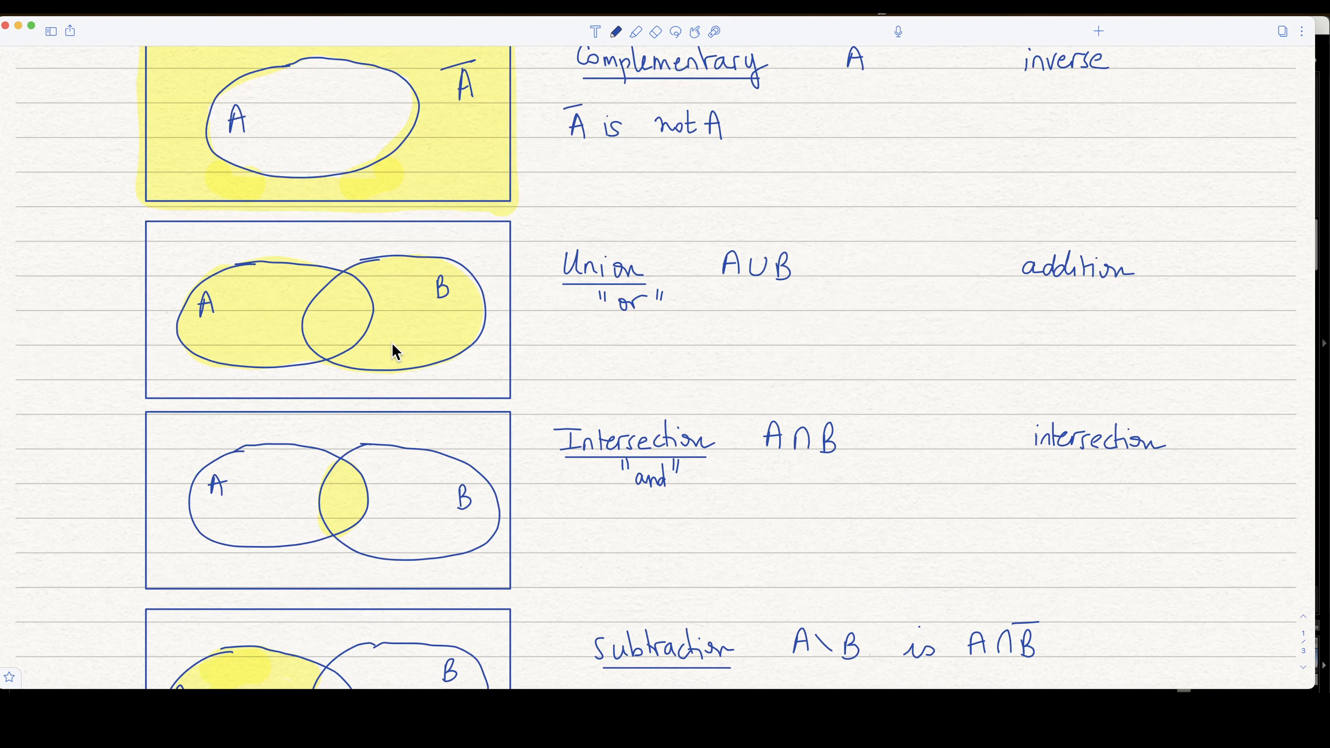
pyautogui.scroll(-5, 392, 344)
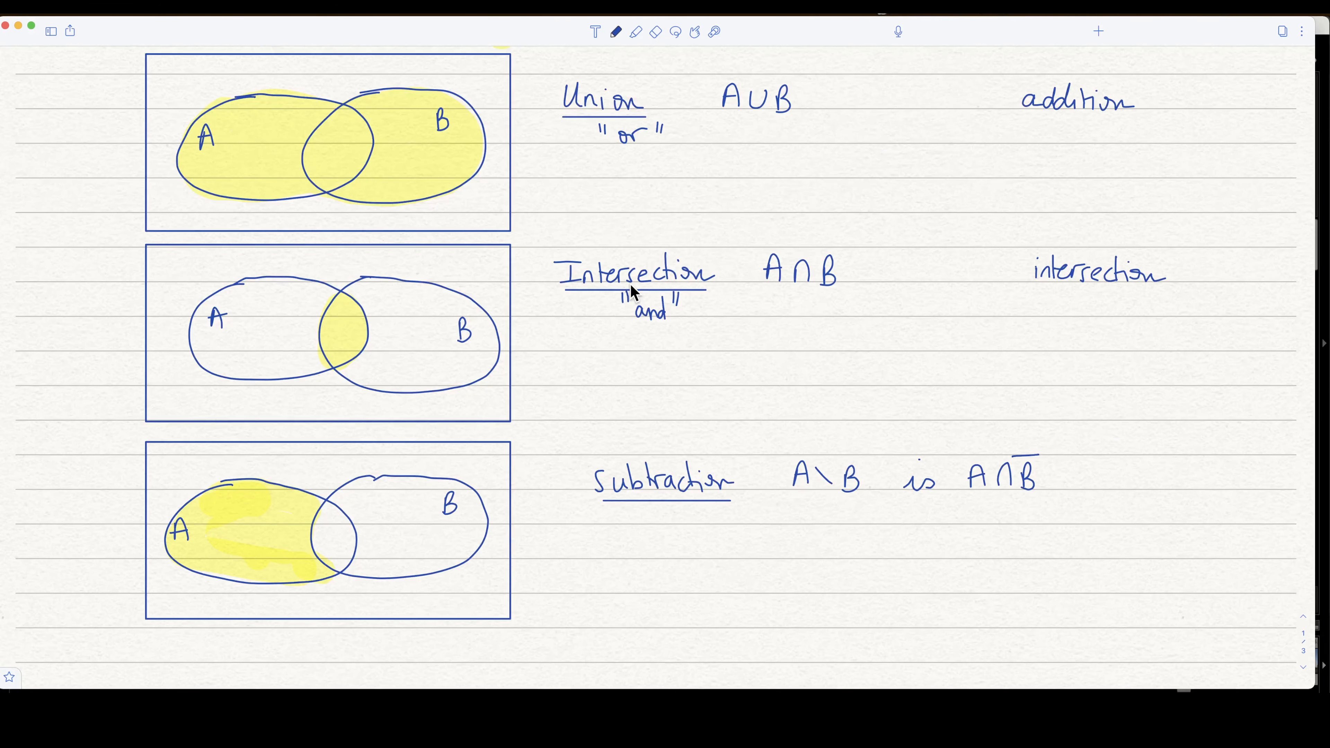
pyautogui.scroll(-1, 631, 287)
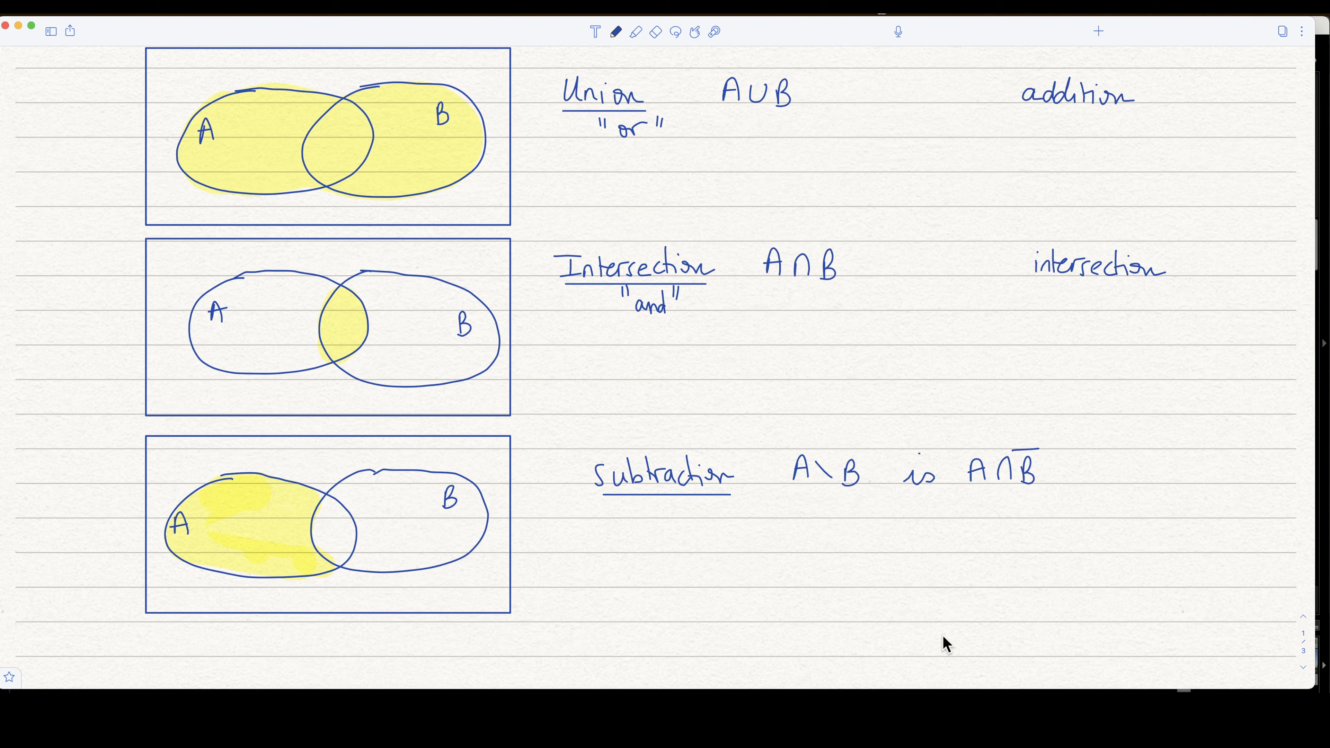
pyautogui.scroll(5, 872, 558)
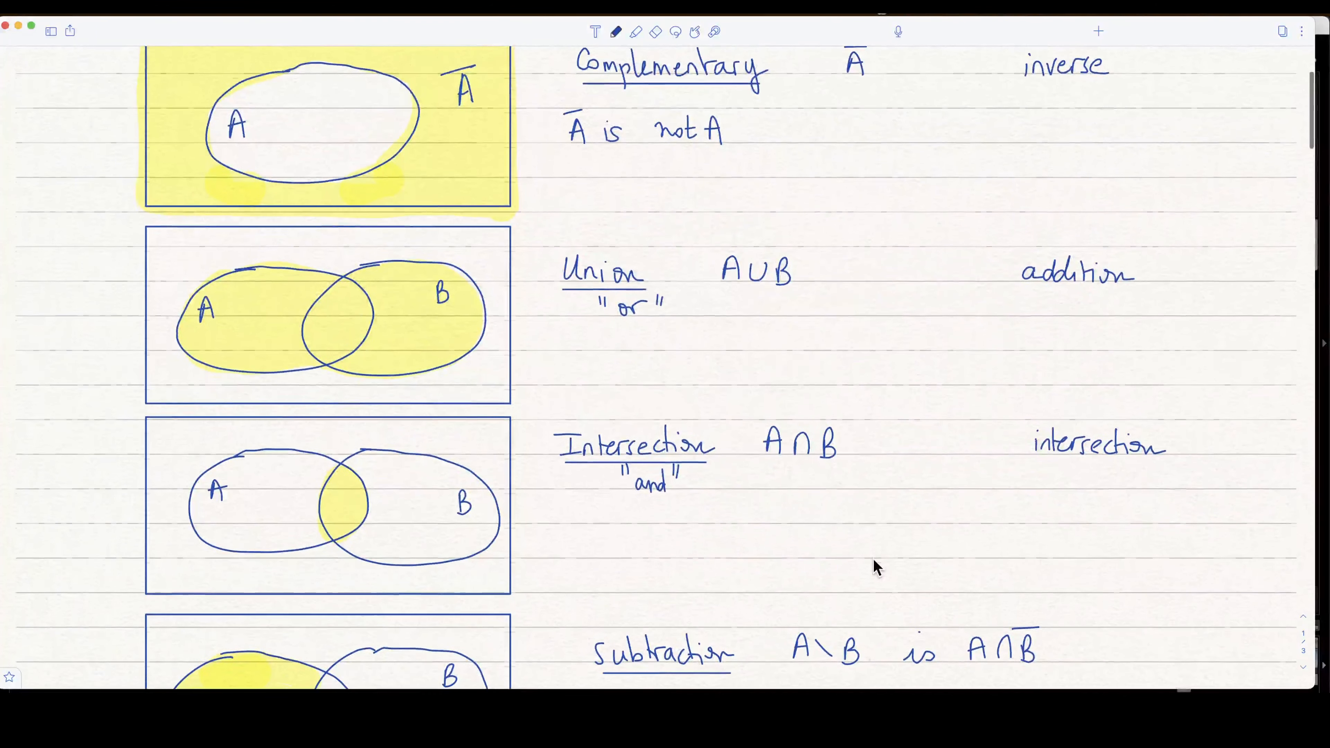
# Step: Highlight the area outside both the A and B circles of the Union diagram in orange
pyautogui.scroll(-20, 796, 421)
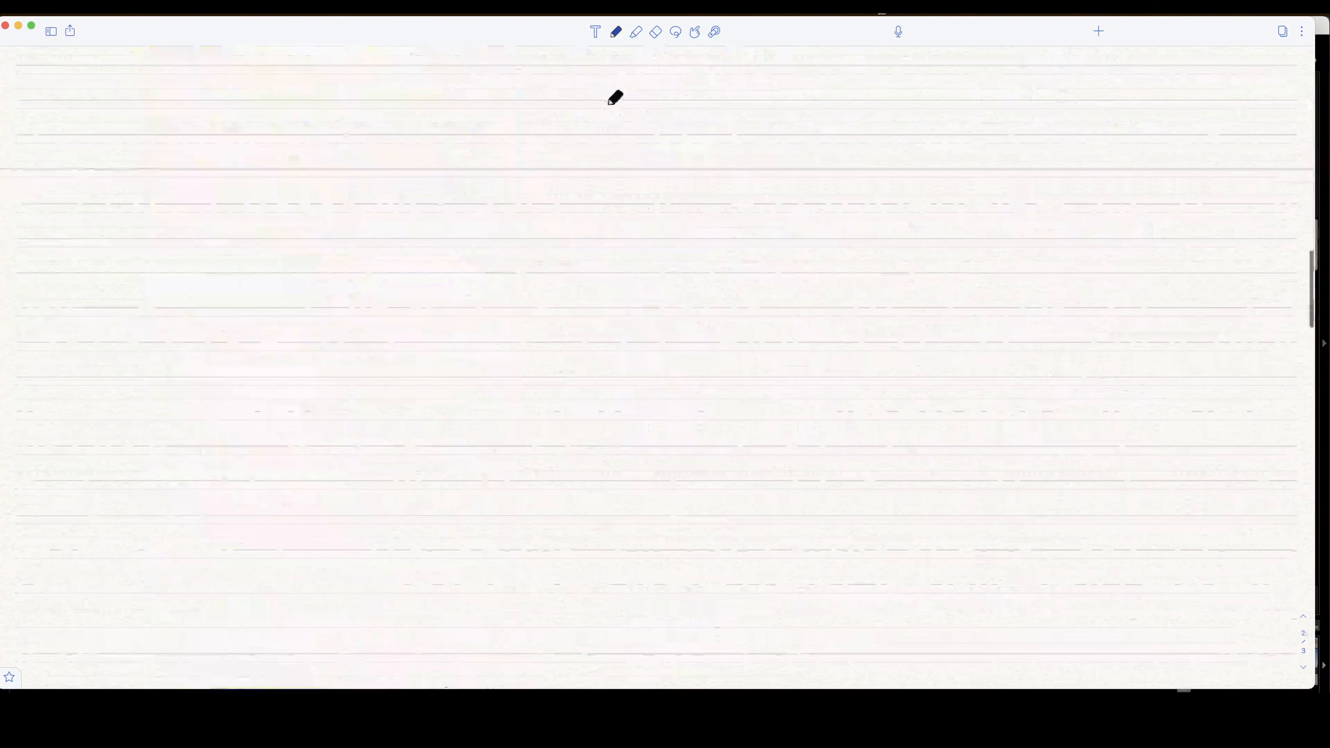
pyautogui.scroll(20, 1301, 294)
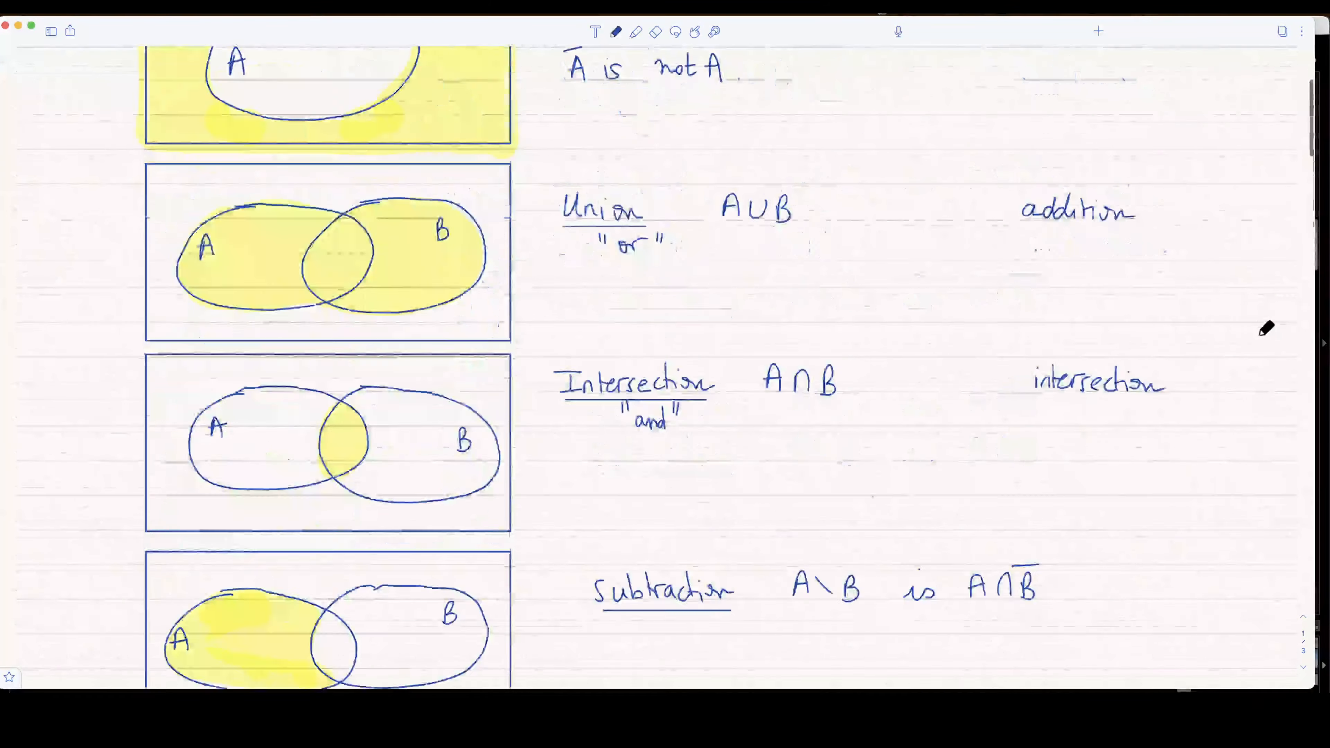
pyautogui.scroll(5, 1259, 335)
pyautogui.scroll(-4, 1260, 336)
pyautogui.scroll(1, 1259, 337)
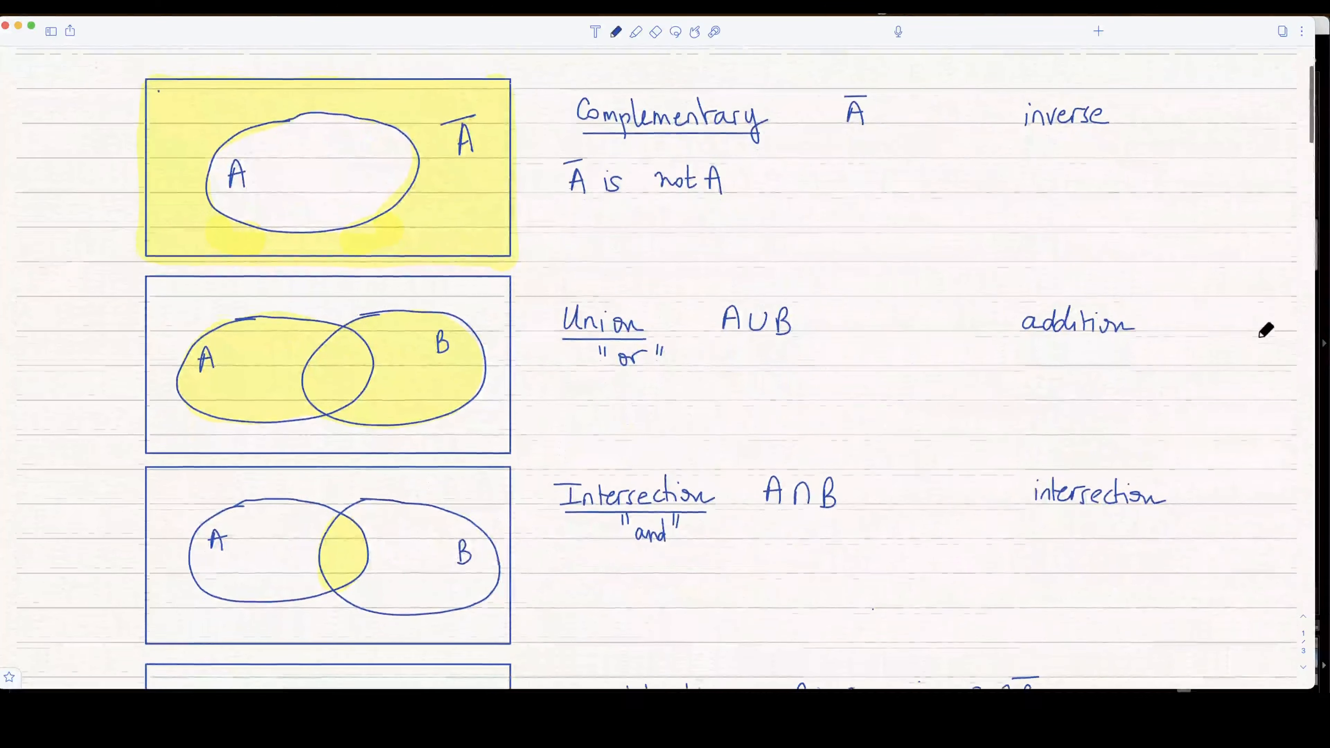
pyautogui.scroll(-1, 1260, 336)
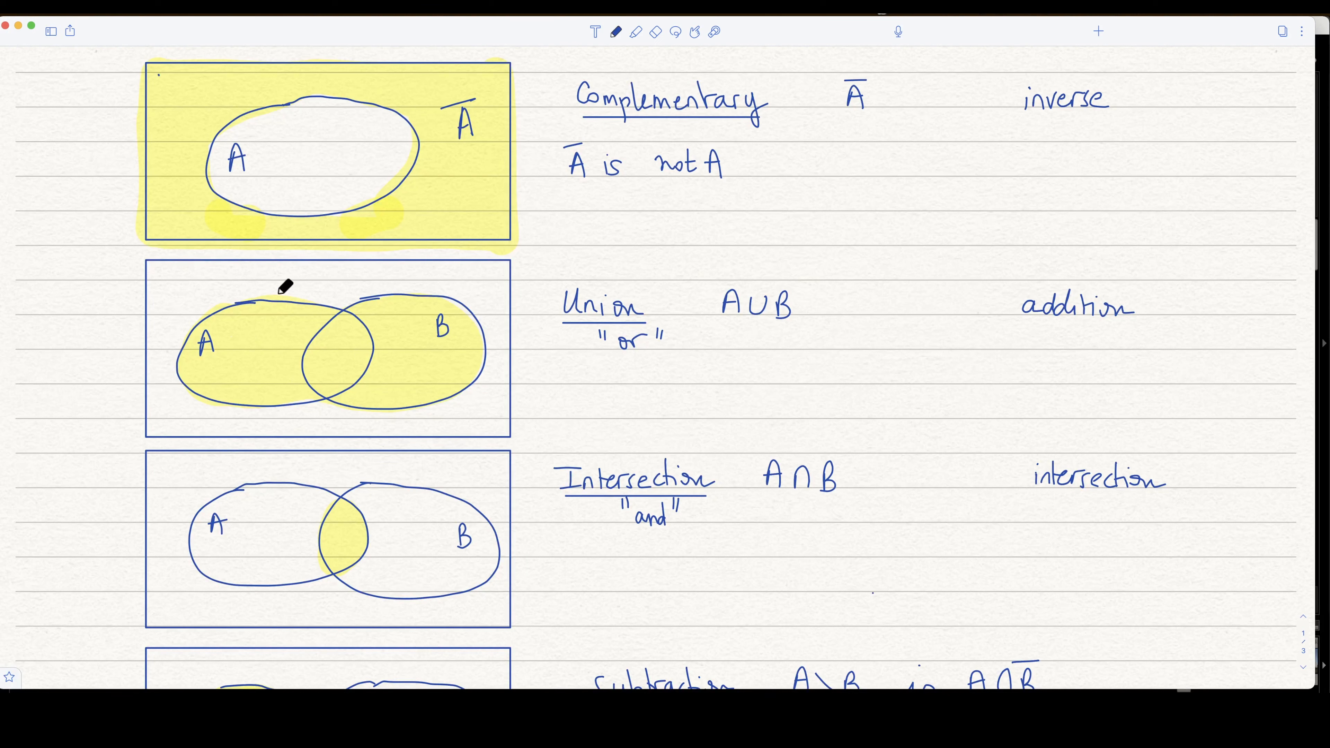
pyautogui.click(636, 32)
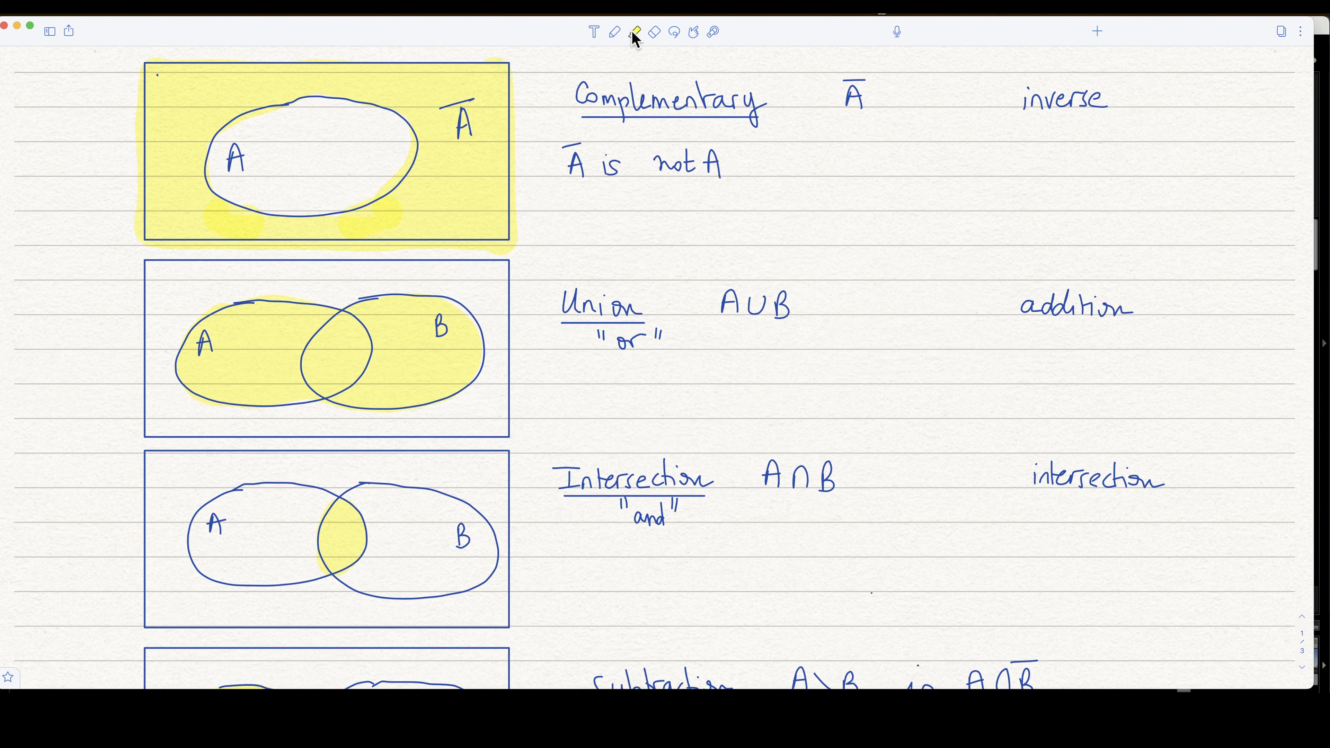
pyautogui.click(630, 39)
pyautogui.click(674, 80)
pyautogui.click(311, 279)
pyautogui.moveTo(171, 284)
pyautogui.mouseDown()
pyautogui.moveTo(160, 357)
pyautogui.moveTo(170, 417)
pyautogui.moveTo(490, 416)
pyautogui.moveTo(497, 280)
pyautogui.moveTo(170, 284)
pyautogui.mouseUp()
# Step: Write A∪B under one overline = Ā∩B̄ in blue beneath the Union heading
pyautogui.click(614, 33)
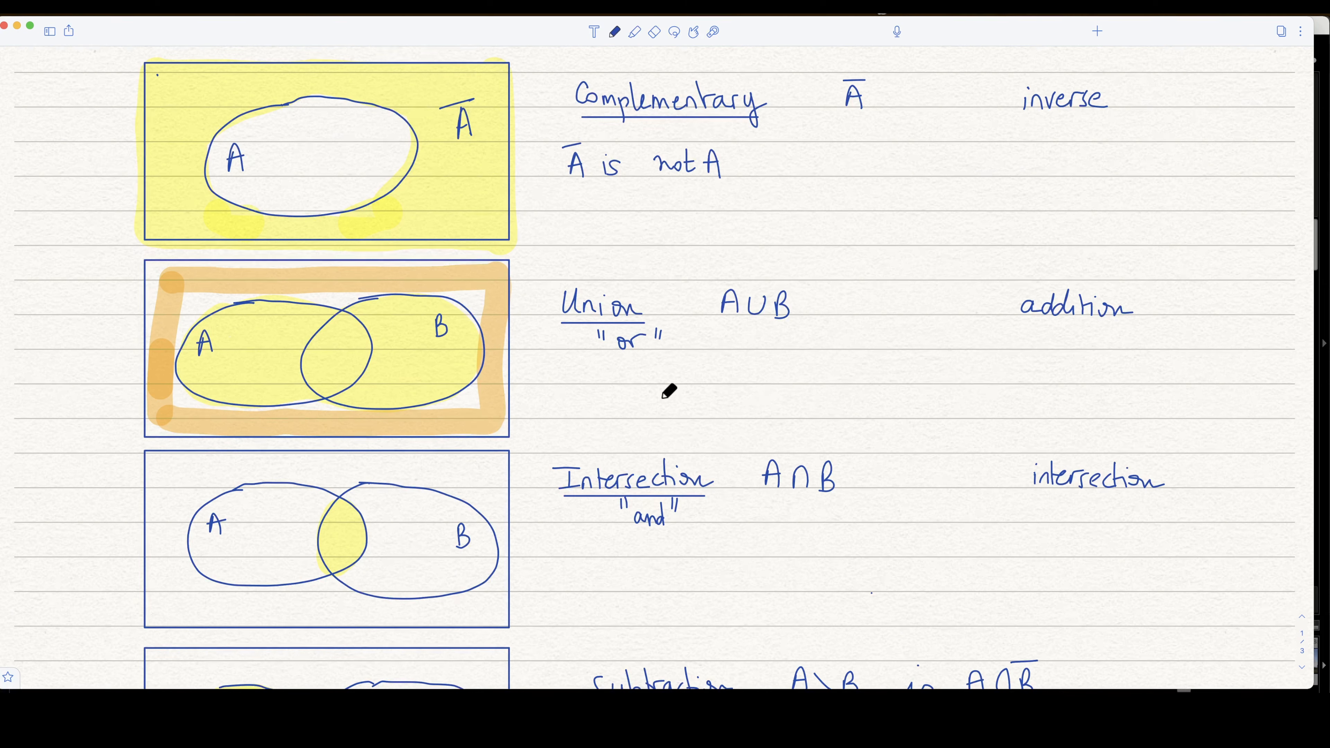
pyautogui.moveTo(624, 412)
pyautogui.mouseDown()
pyautogui.moveTo(632, 391)
pyautogui.moveTo(637, 413)
pyautogui.mouseUp()
pyautogui.moveTo(627, 404)
pyautogui.mouseDown()
pyautogui.moveTo(658, 392)
pyautogui.moveTo(672, 413)
pyautogui.moveTo(687, 382)
pyautogui.mouseUp()
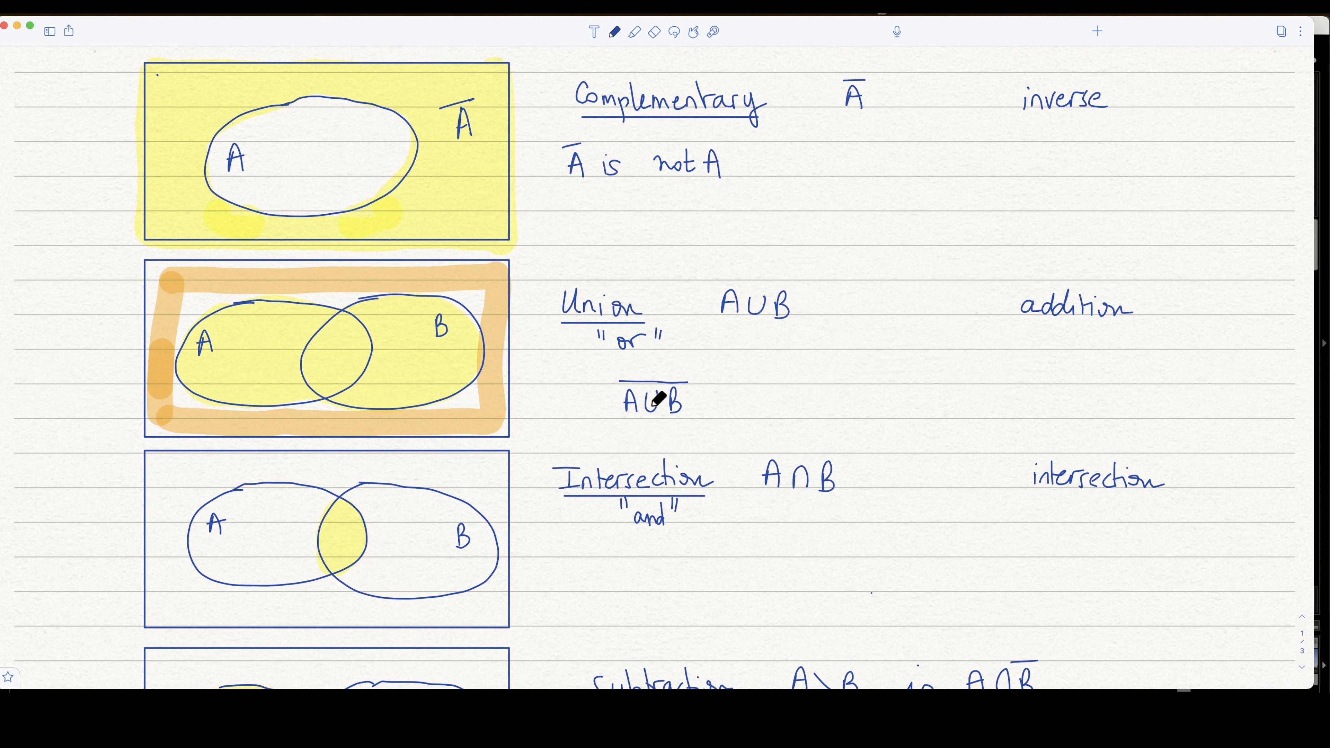
pyautogui.moveTo(716, 402); pyautogui.dragTo(730, 401)
pyautogui.moveTo(717, 409)
pyautogui.mouseDown()
pyautogui.moveTo(763, 389)
pyautogui.moveTo(754, 401)
pyautogui.moveTo(808, 412)
pyautogui.mouseUp()
pyautogui.moveTo(807, 394)
pyautogui.mouseDown()
pyautogui.moveTo(810, 414)
pyautogui.moveTo(816, 381)
pyautogui.mouseUp()
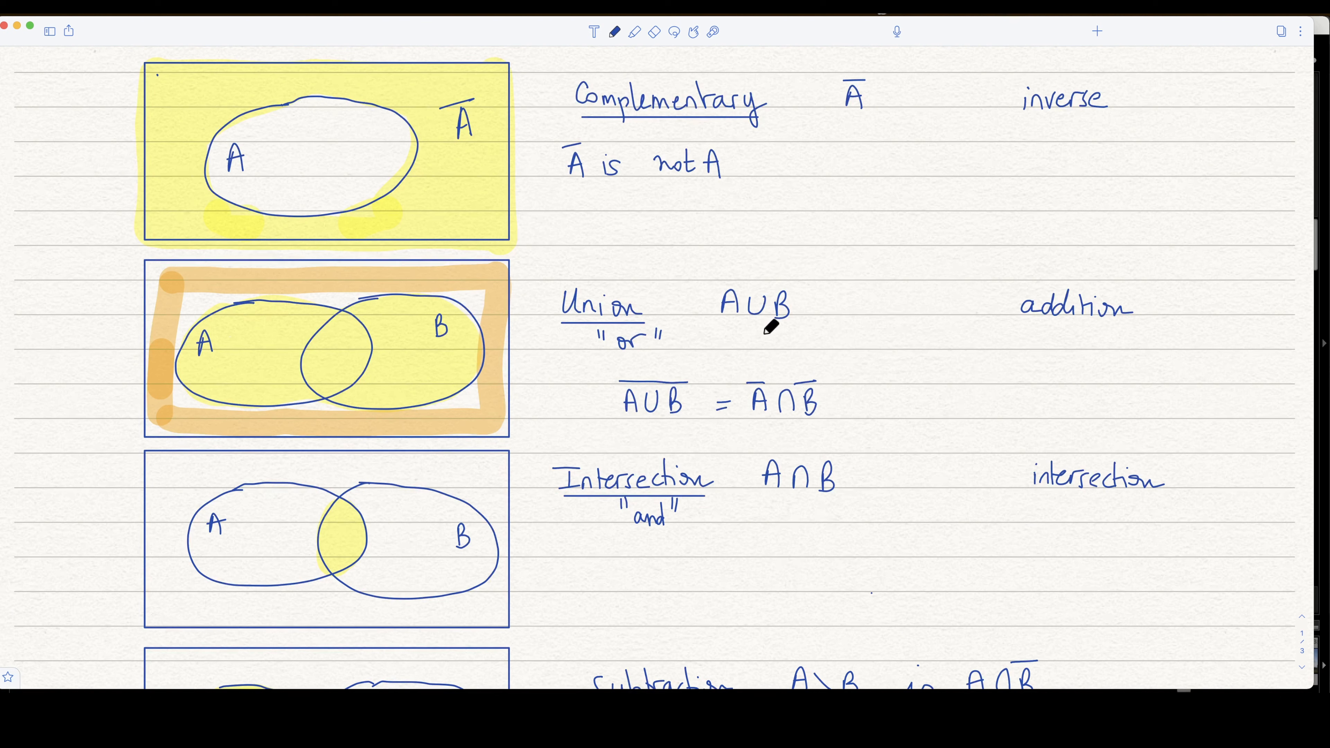
# Step: Draw red arrows linking A, ∪ and B in the Union notation to Ā, ∩ and B̄ in the formula below
pyautogui.click(615, 33)
pyautogui.click(673, 81)
pyautogui.moveTo(760, 325); pyautogui.dragTo(787, 371)
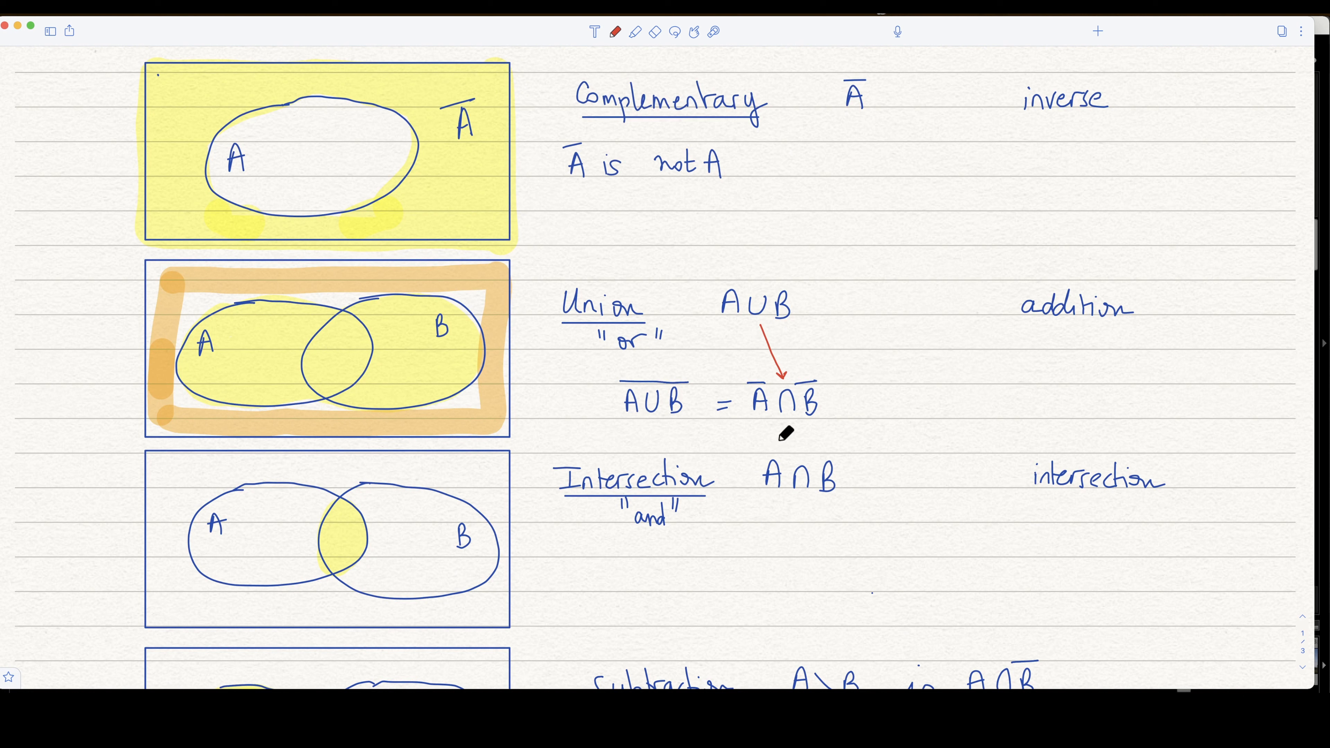
pyautogui.moveTo(738, 327)
pyautogui.mouseDown()
pyautogui.moveTo(750, 374)
pyautogui.moveTo(804, 362)
pyautogui.mouseUp()
# Step: Highlight everything outside the A and B overlap of the Intersection diagram in orange
pyautogui.scroll(-3, 783, 400)
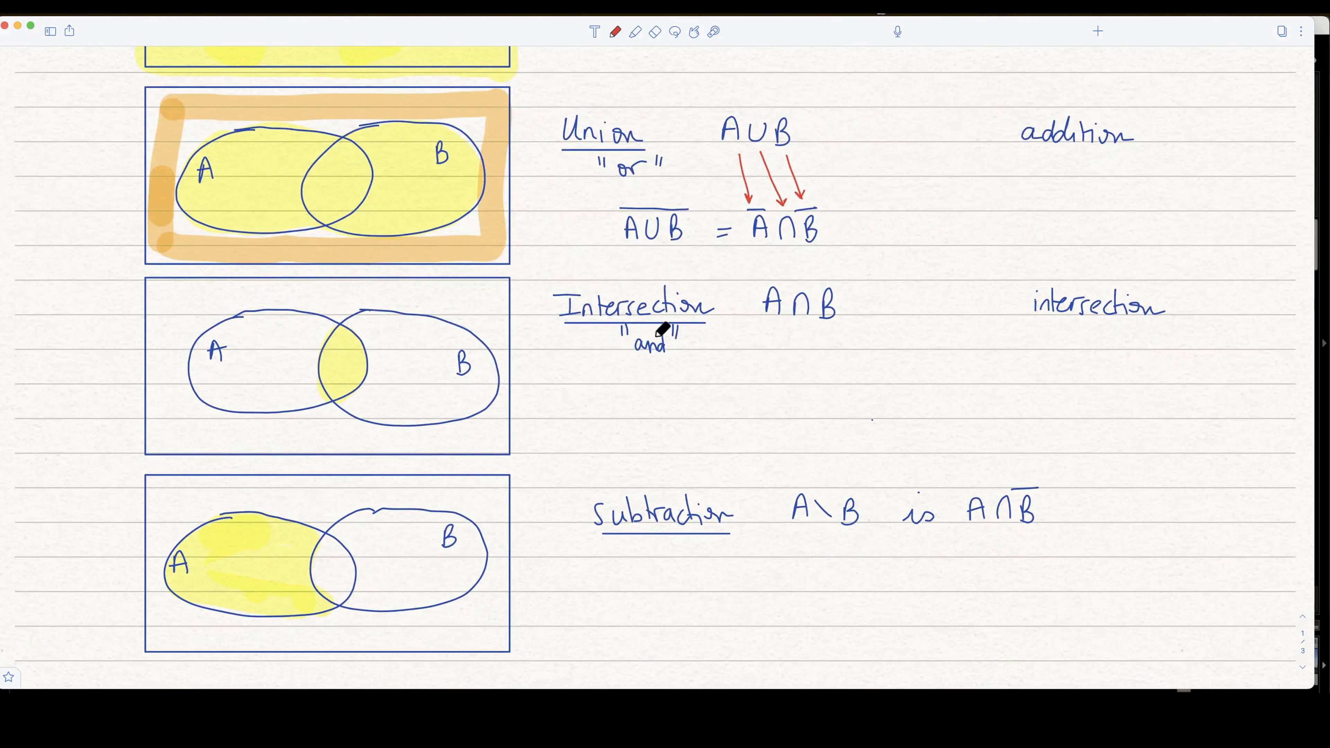
pyautogui.click(635, 32)
pyautogui.moveTo(361, 314)
pyautogui.mouseDown()
pyautogui.moveTo(385, 379)
pyautogui.moveTo(335, 398)
pyautogui.moveTo(310, 369)
pyautogui.moveTo(327, 285)
pyautogui.moveTo(162, 294)
pyautogui.moveTo(159, 438)
pyautogui.moveTo(460, 433)
pyautogui.moveTo(487, 378)
pyautogui.moveTo(469, 292)
pyautogui.moveTo(218, 301)
pyautogui.moveTo(192, 410)
pyautogui.mouseUp()
pyautogui.moveTo(211, 326)
pyautogui.mouseDown()
pyautogui.moveTo(216, 421)
pyautogui.moveTo(238, 410)
pyautogui.mouseUp()
pyautogui.moveTo(257, 328)
pyautogui.mouseDown()
pyautogui.moveTo(262, 412)
pyautogui.moveTo(282, 419)
pyautogui.mouseUp()
pyautogui.moveTo(394, 313)
pyautogui.mouseDown()
pyautogui.moveTo(397, 414)
pyautogui.moveTo(419, 415)
pyautogui.mouseUp()
pyautogui.moveTo(441, 316)
pyautogui.mouseDown()
pyautogui.moveTo(444, 408)
pyautogui.moveTo(466, 417)
pyautogui.mouseUp()
# Step: Write A∩B under one overline = Ā∪B̄ in blue beneath the Intersection heading
pyautogui.click(615, 32)
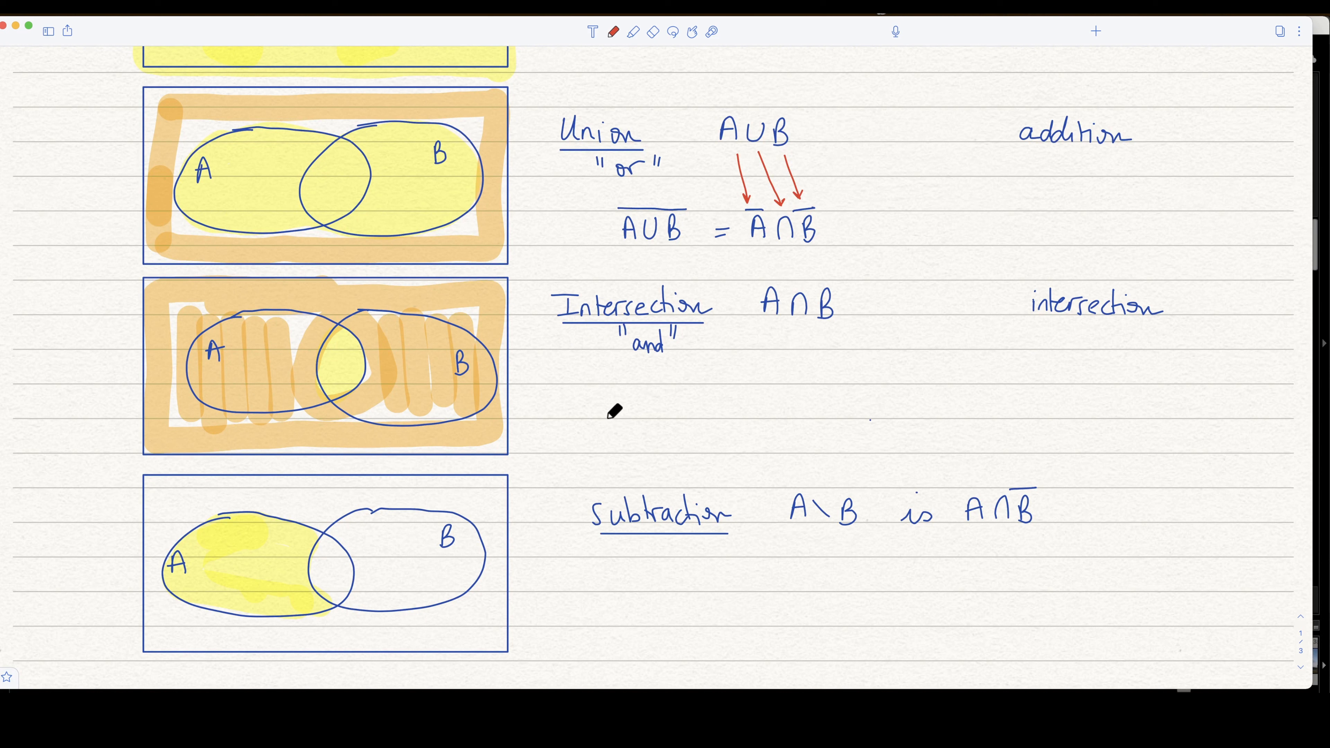
pyautogui.moveTo(605, 422); pyautogui.dragTo(615, 420)
pyautogui.press('super+z')
pyautogui.click(613, 33)
pyautogui.click(668, 130)
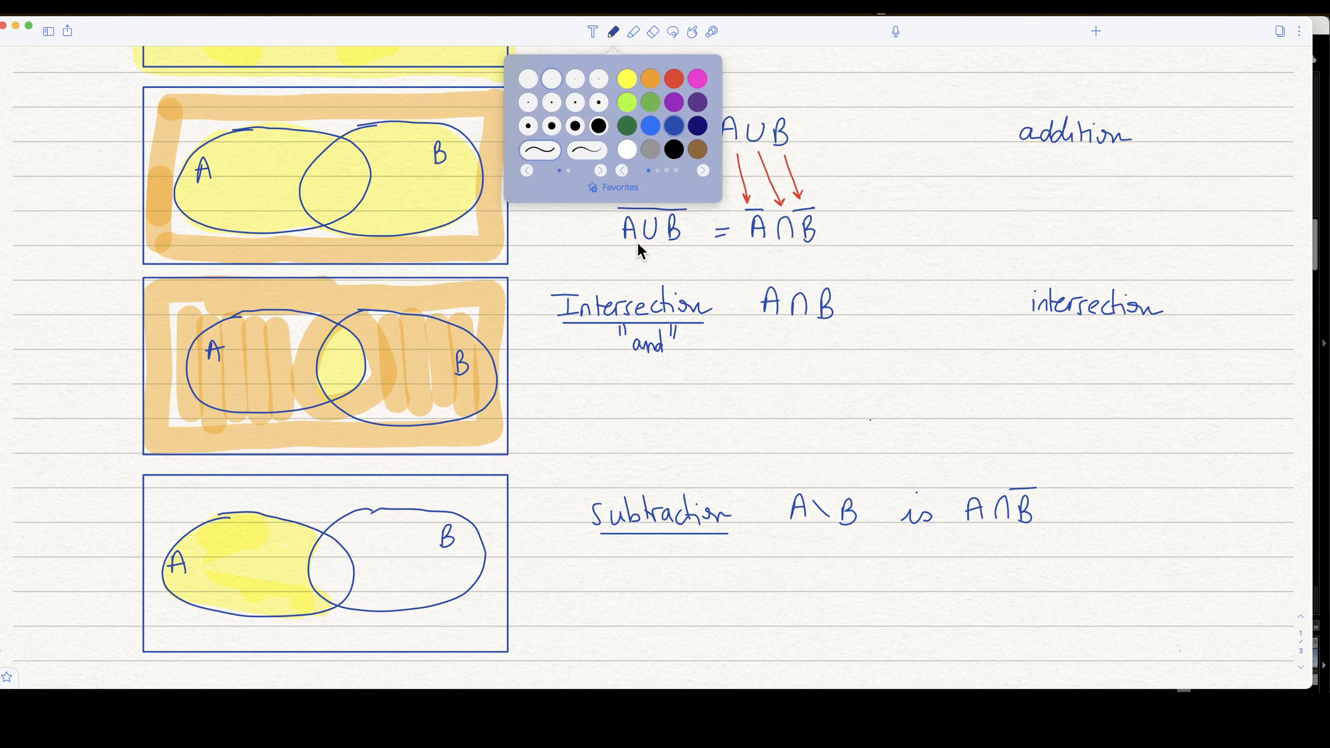
pyautogui.click(643, 253)
pyautogui.moveTo(614, 418)
pyautogui.mouseDown()
pyautogui.moveTo(658, 409)
pyautogui.moveTo(656, 422)
pyautogui.moveTo(609, 391)
pyautogui.moveTo(666, 388)
pyautogui.moveTo(699, 409)
pyautogui.mouseUp()
pyautogui.moveTo(686, 416); pyautogui.dragTo(700, 415)
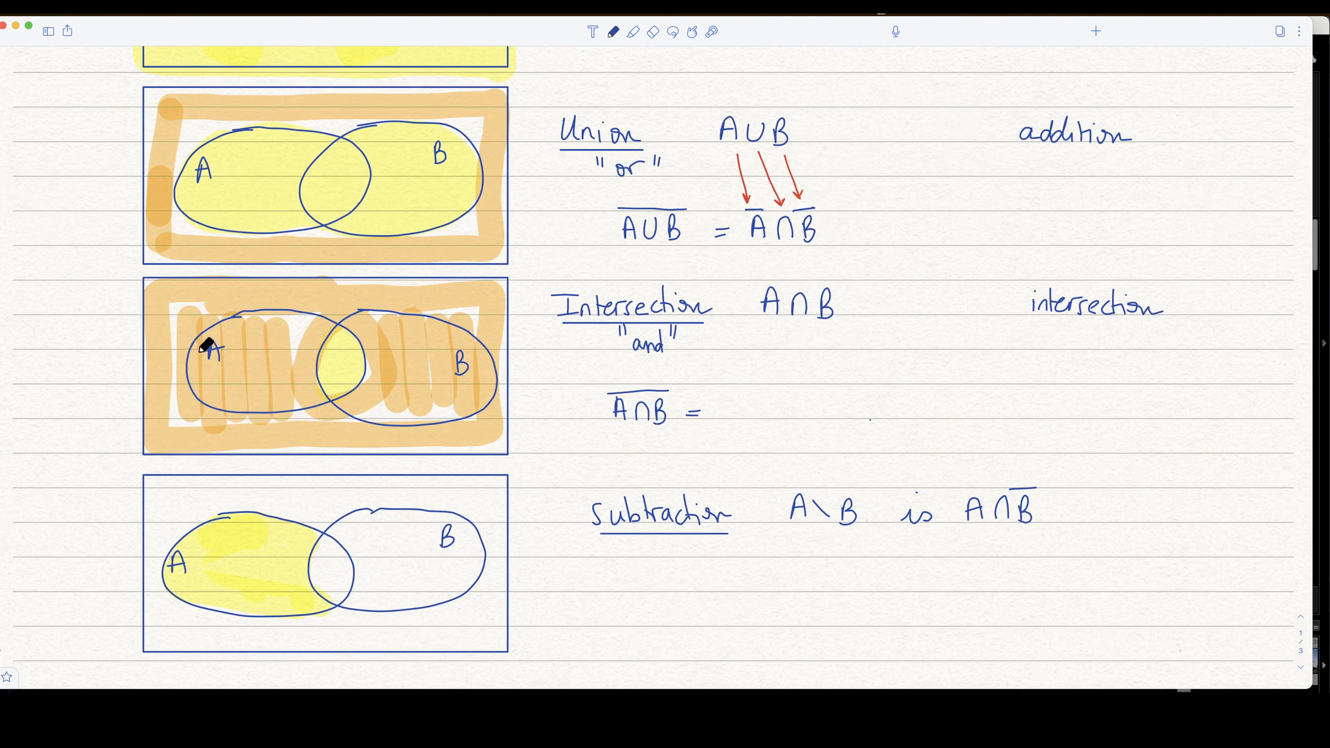
pyautogui.moveTo(729, 419)
pyautogui.mouseDown()
pyautogui.moveTo(738, 393)
pyautogui.moveTo(749, 419)
pyautogui.moveTo(749, 392)
pyautogui.moveTo(795, 419)
pyautogui.mouseUp()
pyautogui.moveTo(796, 402)
pyautogui.mouseDown()
pyautogui.moveTo(796, 420)
pyautogui.moveTo(791, 392)
pyautogui.moveTo(808, 391)
pyautogui.mouseUp()
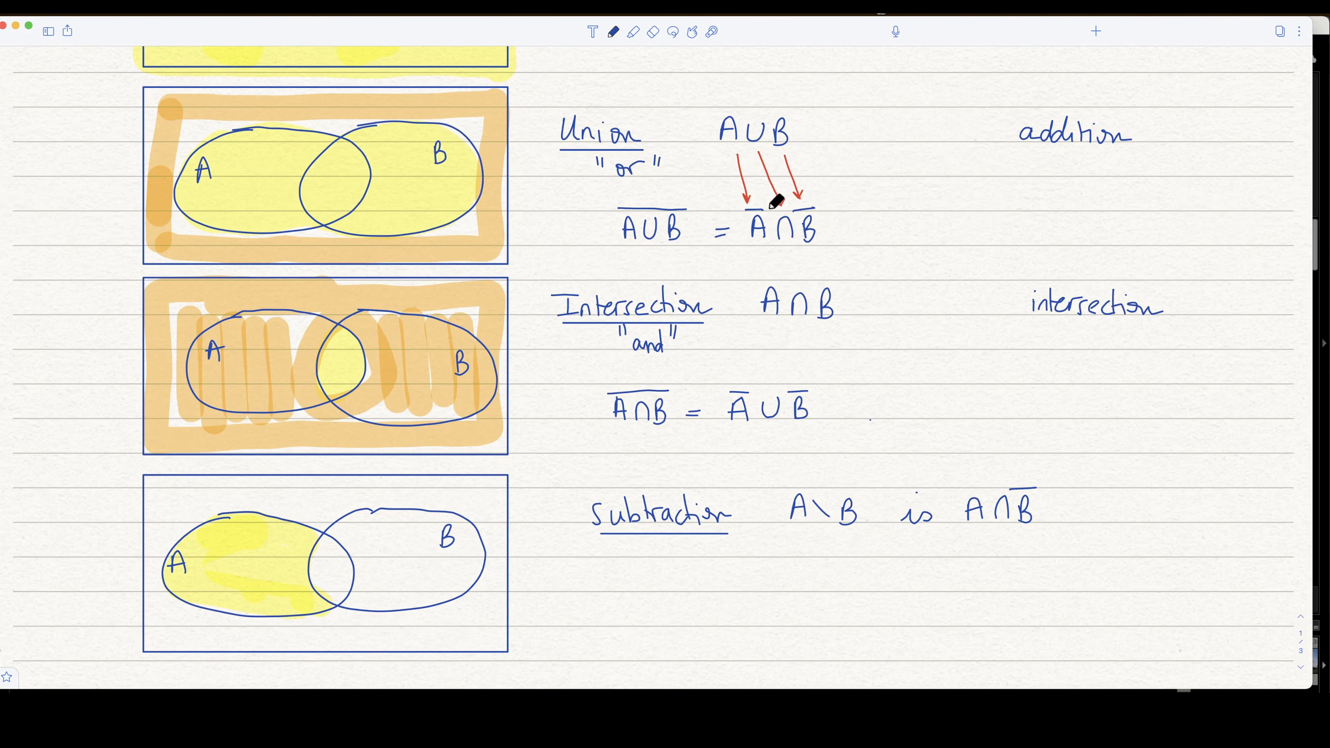
# Step: Draw red arrows linking A, ∩ and B in the Intersection notation to Ā, ∪ and B̄ in the formula below
pyautogui.click(619, 33)
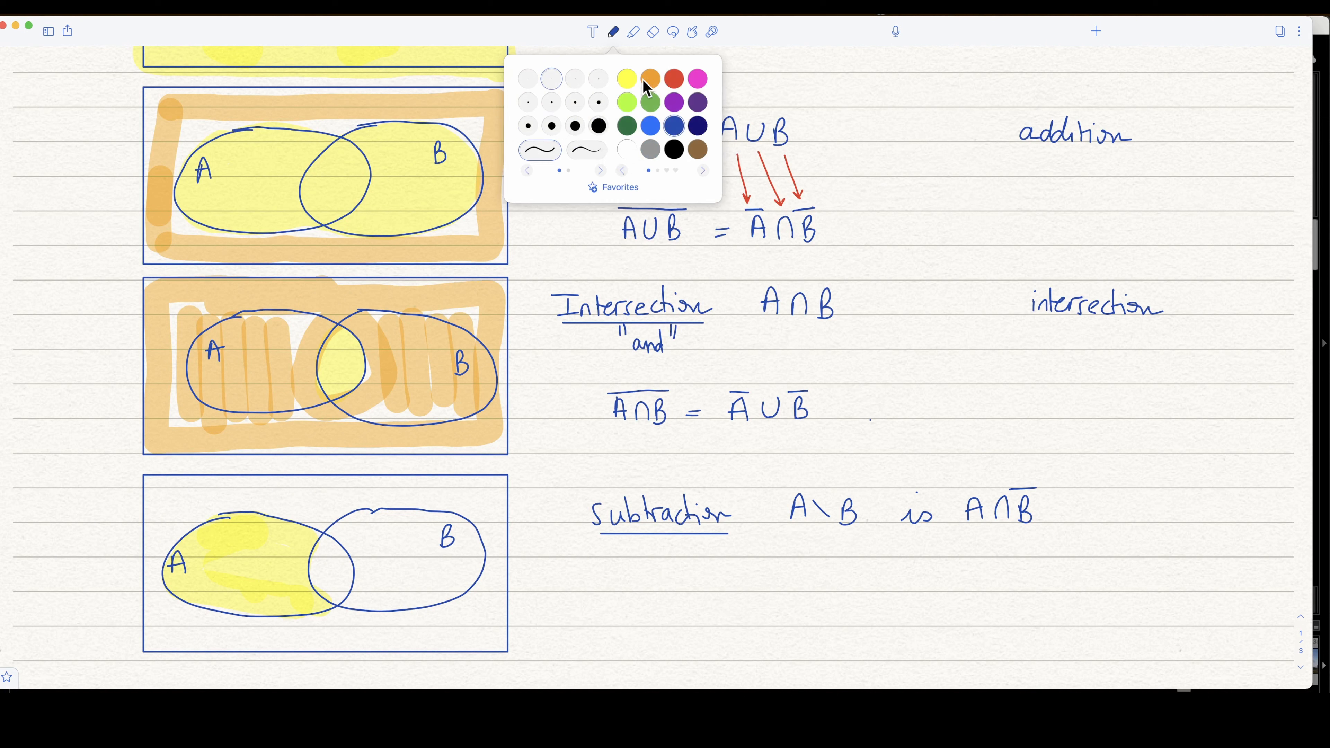
pyautogui.click(672, 79)
pyautogui.moveTo(797, 326); pyautogui.dragTo(771, 381)
pyautogui.moveTo(770, 329); pyautogui.dragTo(757, 382)
pyautogui.moveTo(820, 330); pyautogui.dragTo(803, 385)
pyautogui.moveTo(803, 385); pyautogui.dragTo(813, 380)
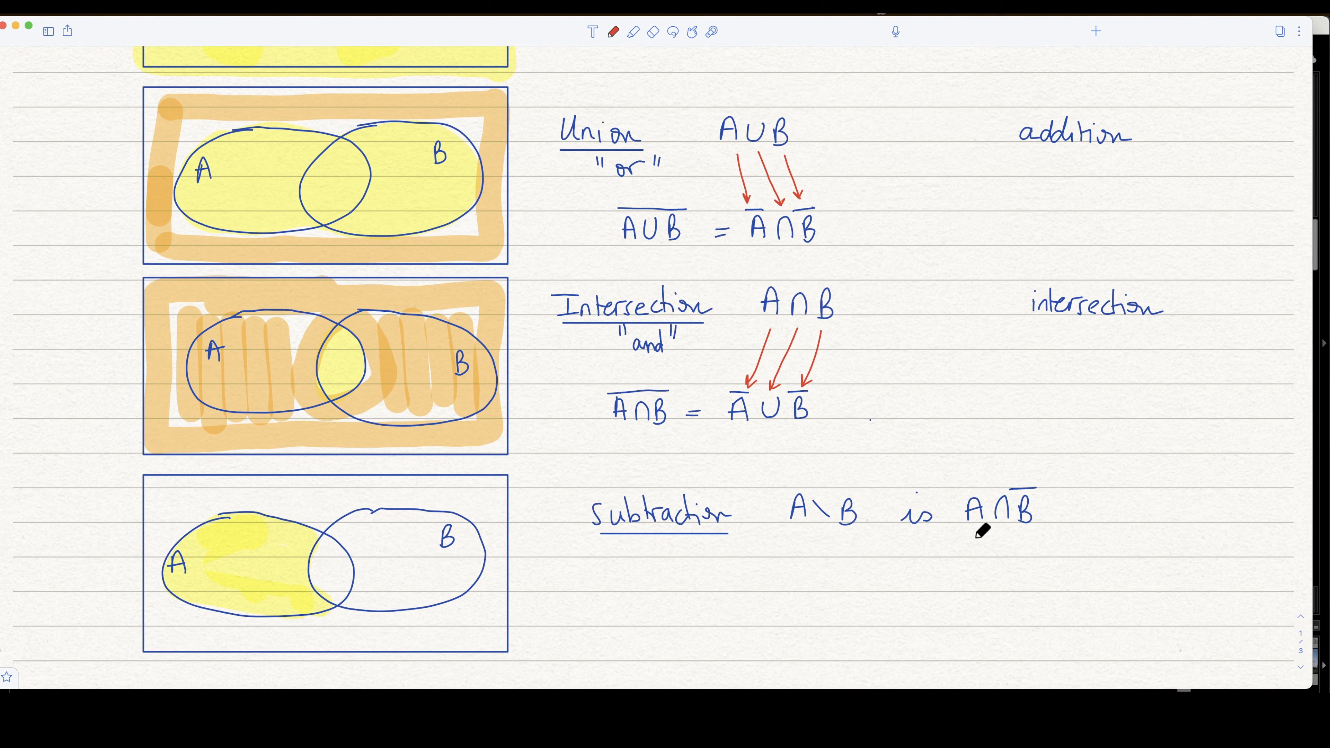
# Step: Switch to Lightroom Classic and rename the existing mask as Tree
pyautogui.scroll(-2, 982, 530)
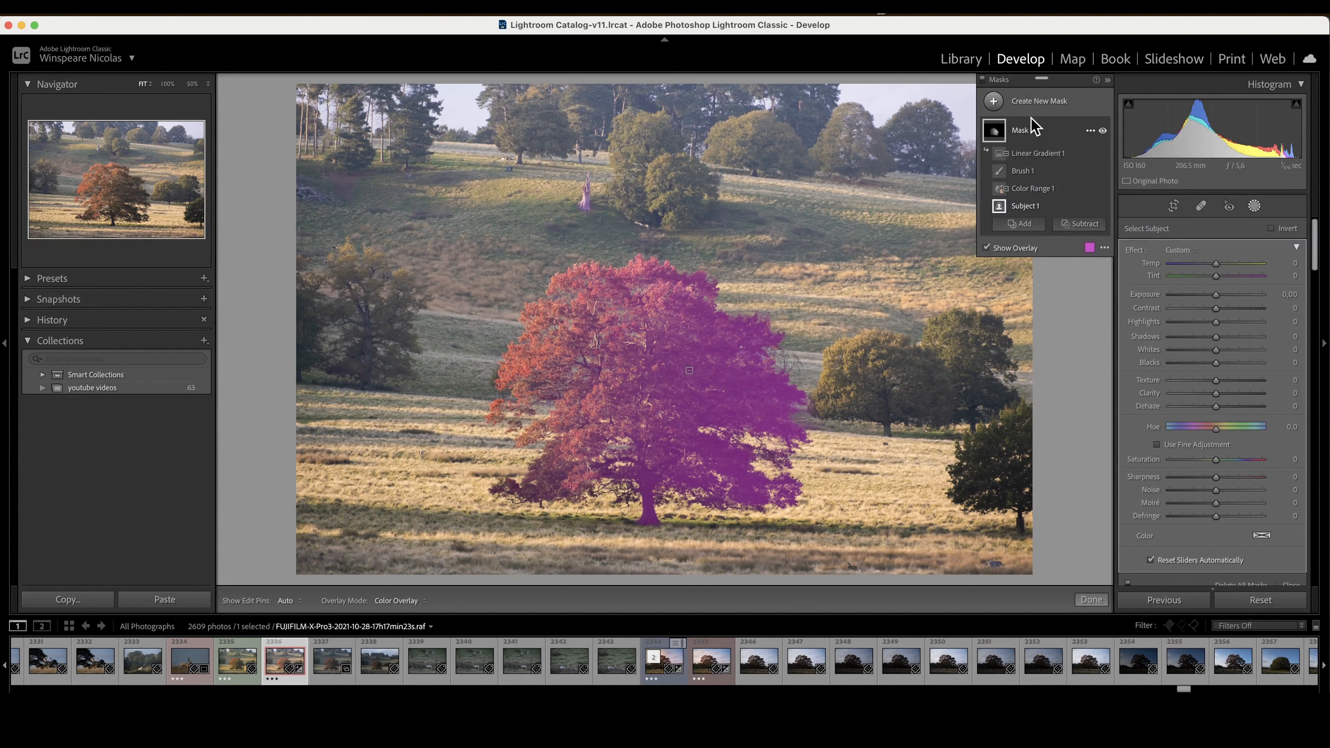
pyautogui.doubleClick(1034, 132)
pyautogui.write('T')
pyautogui.press('BackSpace')
pyautogui.write('Tree')
pyautogui.press('Return')
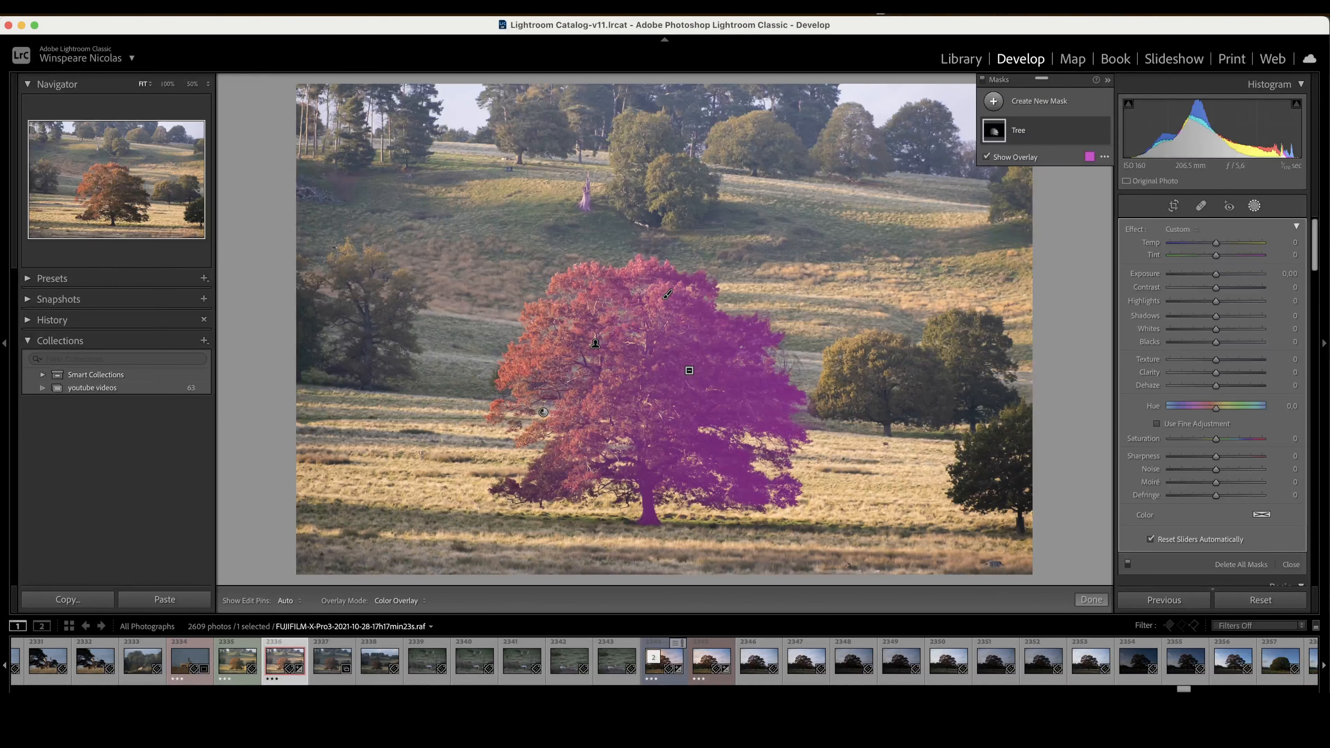
# Step: Inspect the Subject, Color Range, Brush and Linear Gradient components that make up the Tree mask
pyautogui.click(1021, 131)
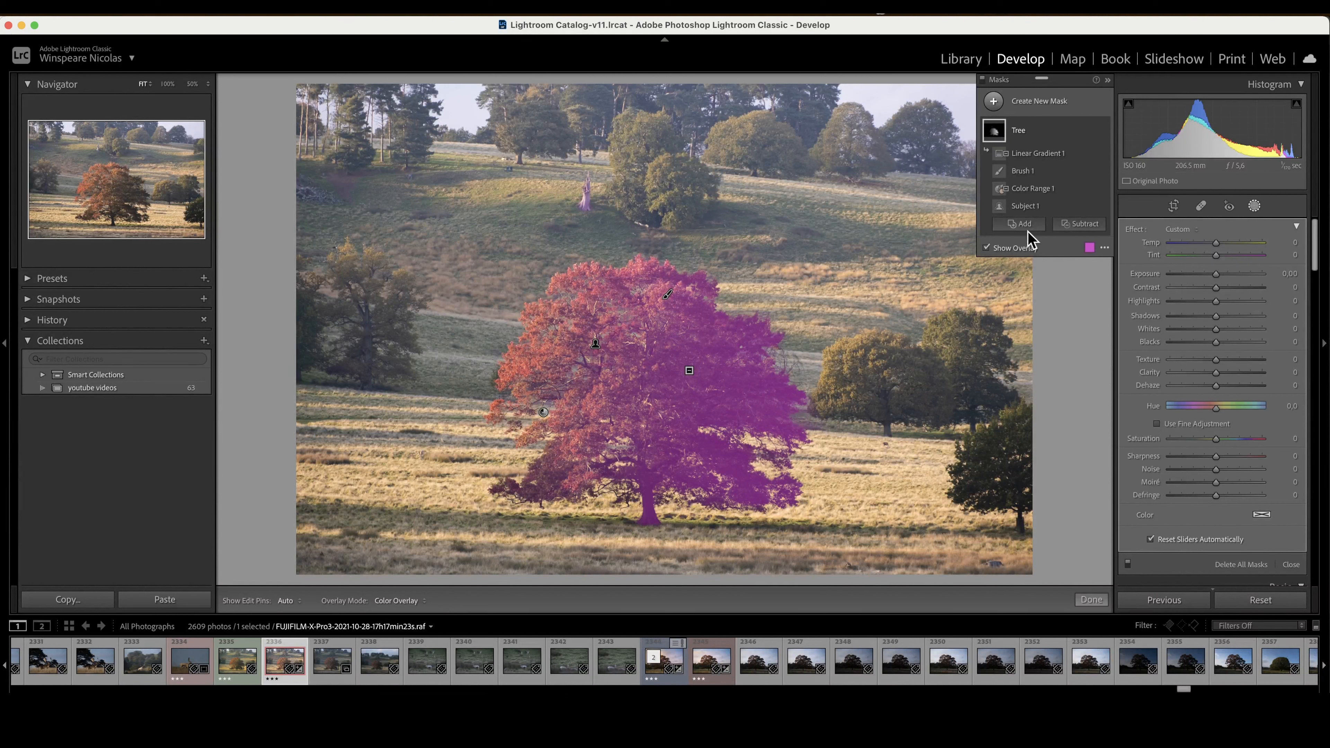
pyautogui.click(1025, 206)
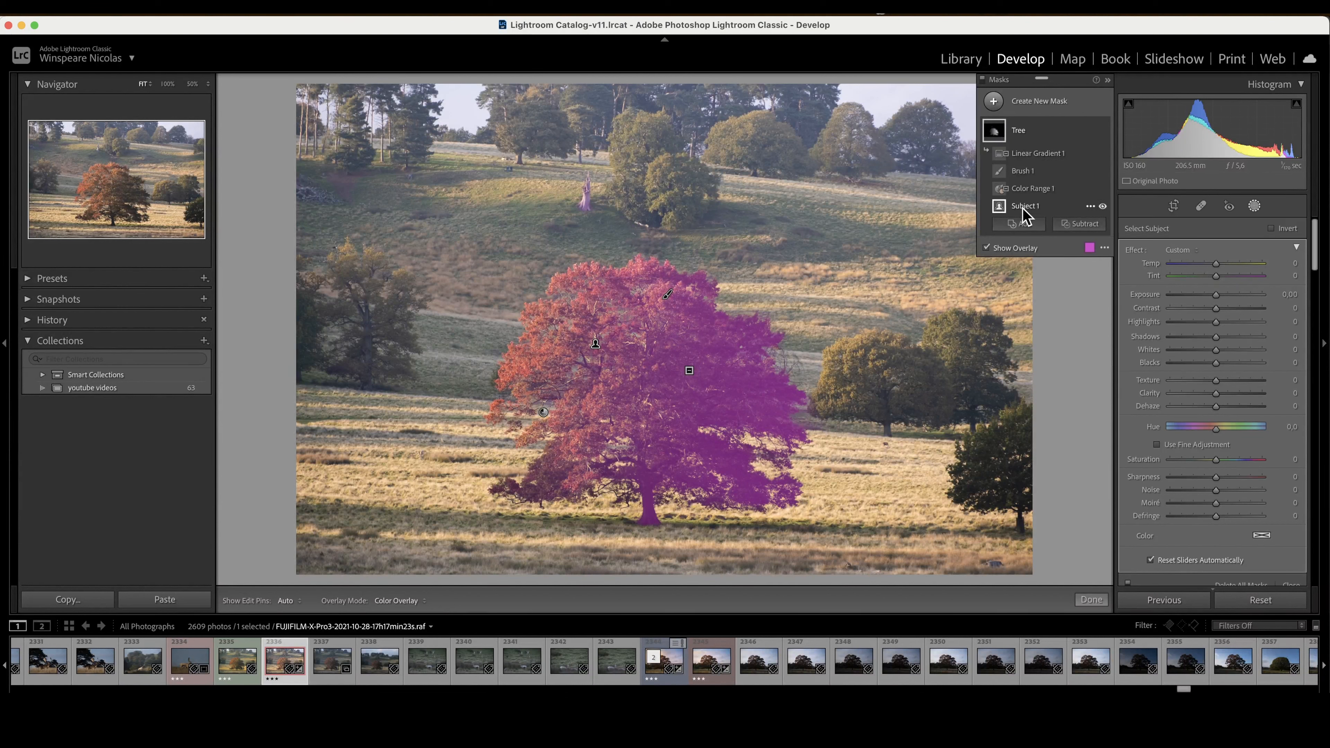
pyautogui.click(1047, 189)
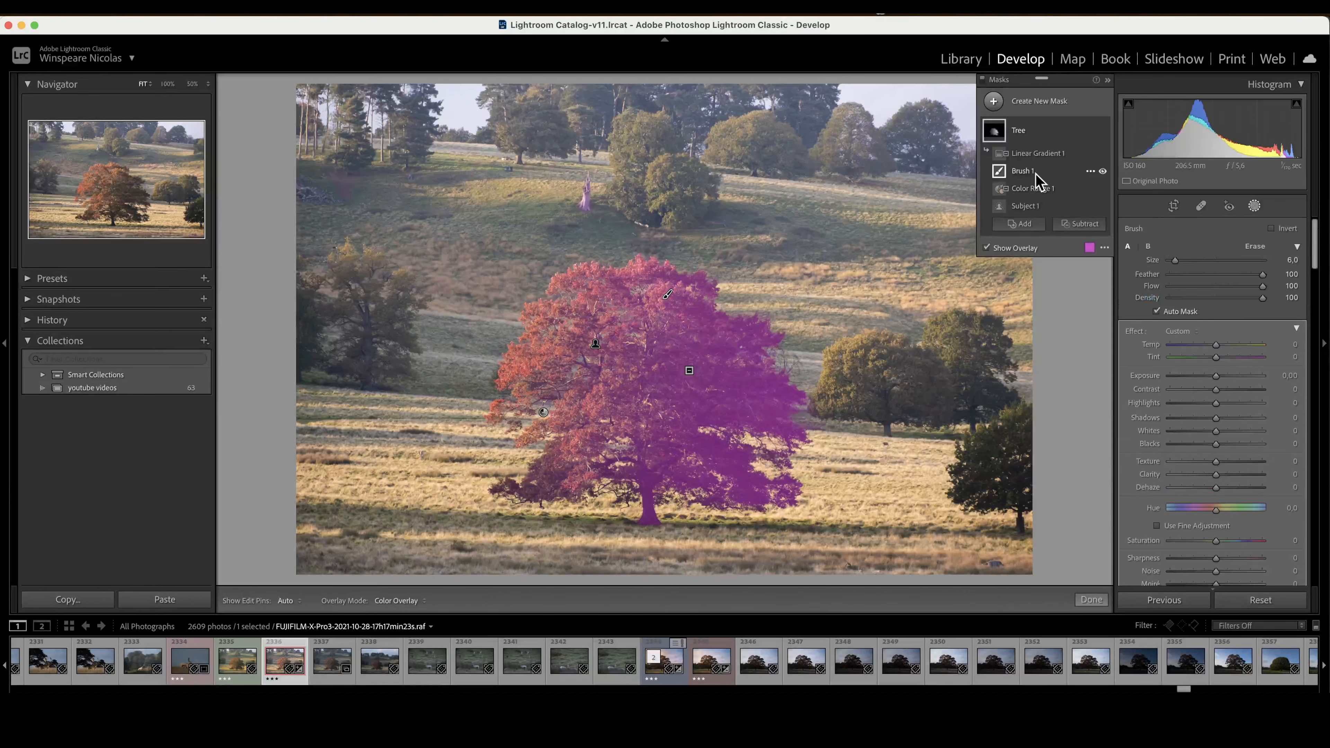
pyautogui.click(1040, 154)
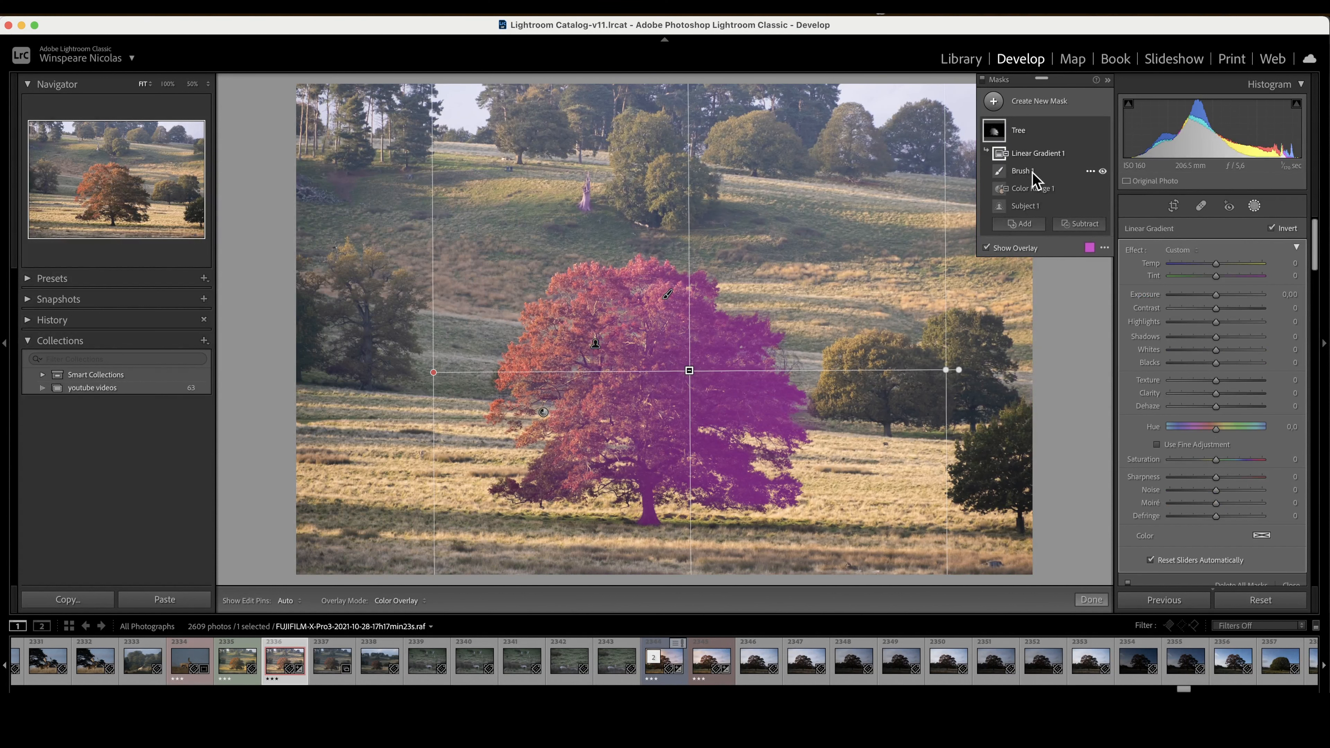
pyautogui.click(1024, 197)
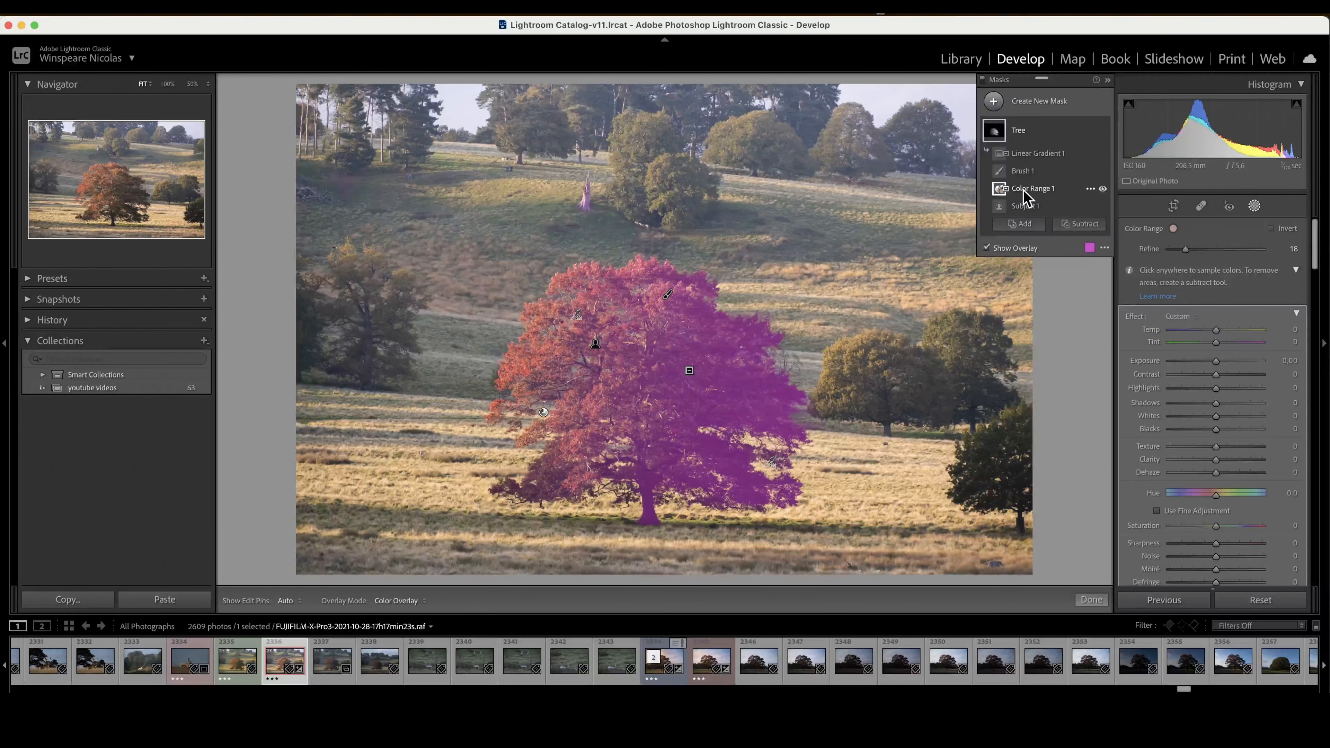
pyautogui.click(1024, 208)
pyautogui.click(1019, 134)
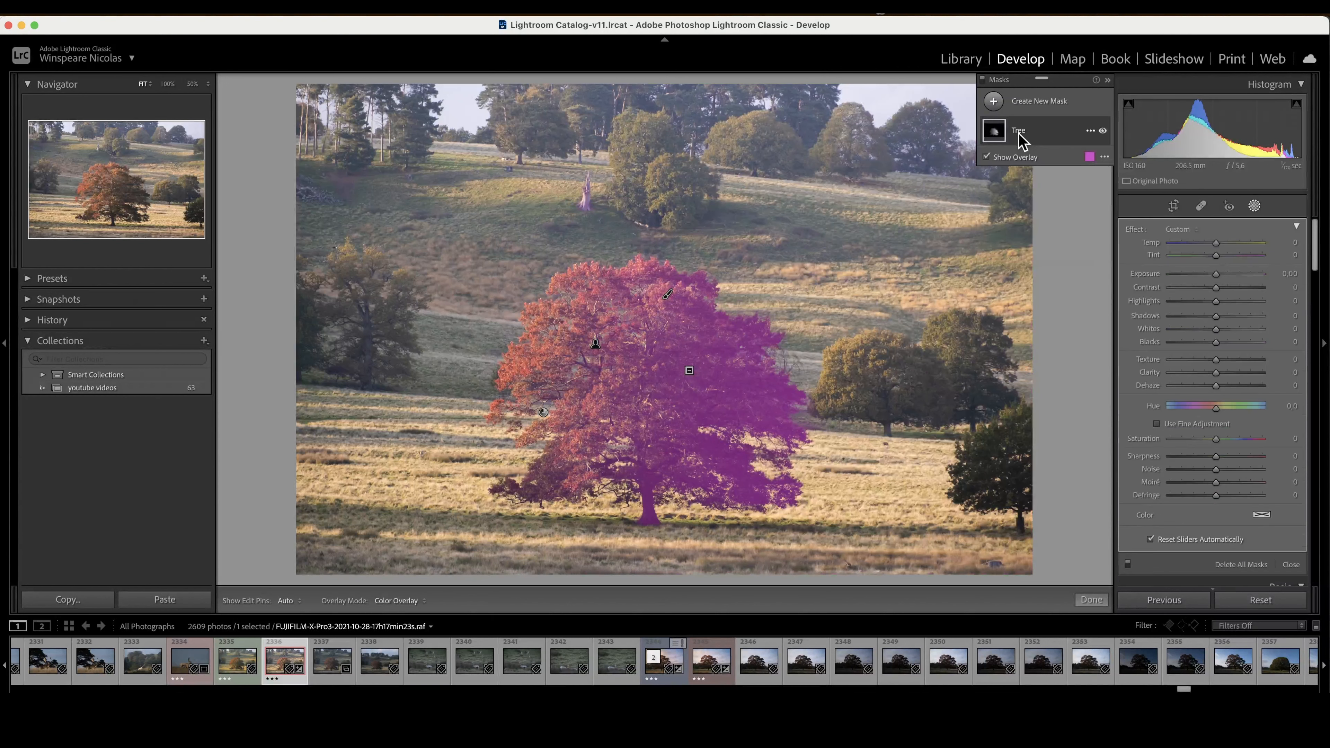
# Step: Duplicate the Tree mask together with all its components
pyautogui.click(1091, 131)
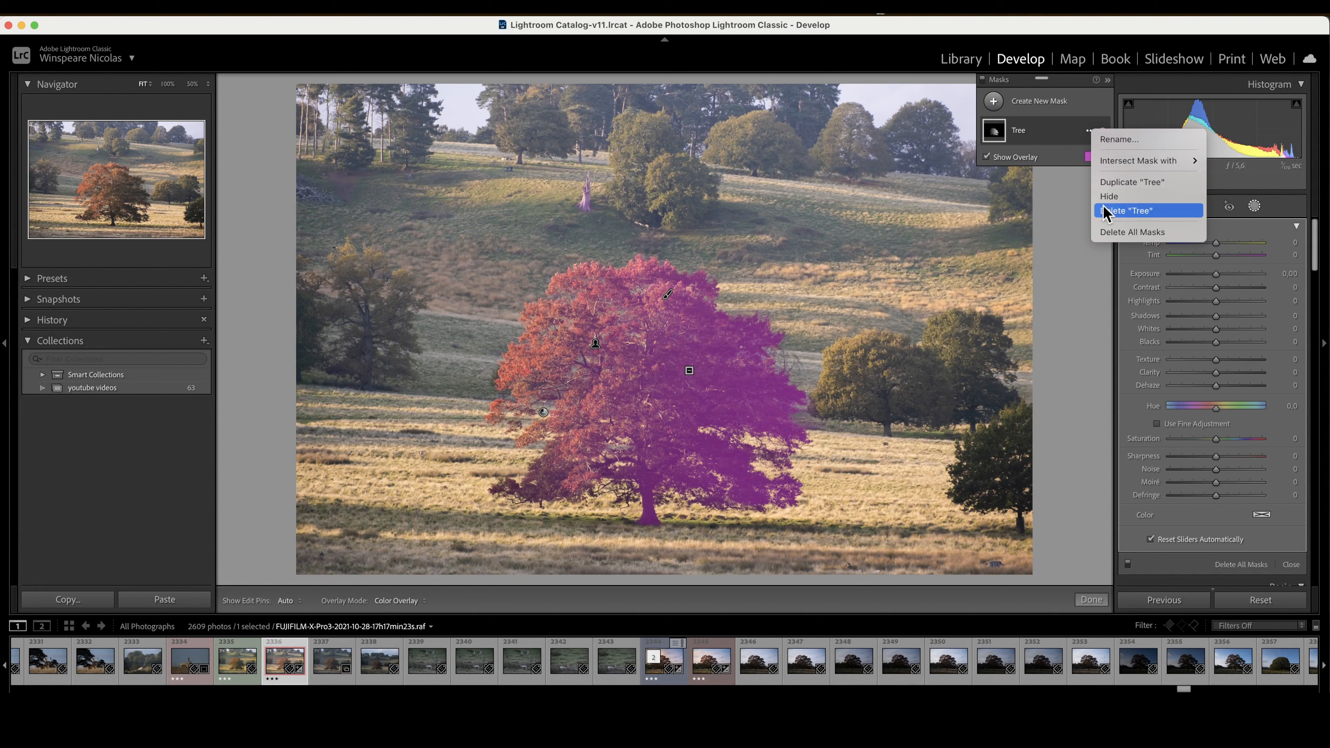
pyautogui.click(1024, 133)
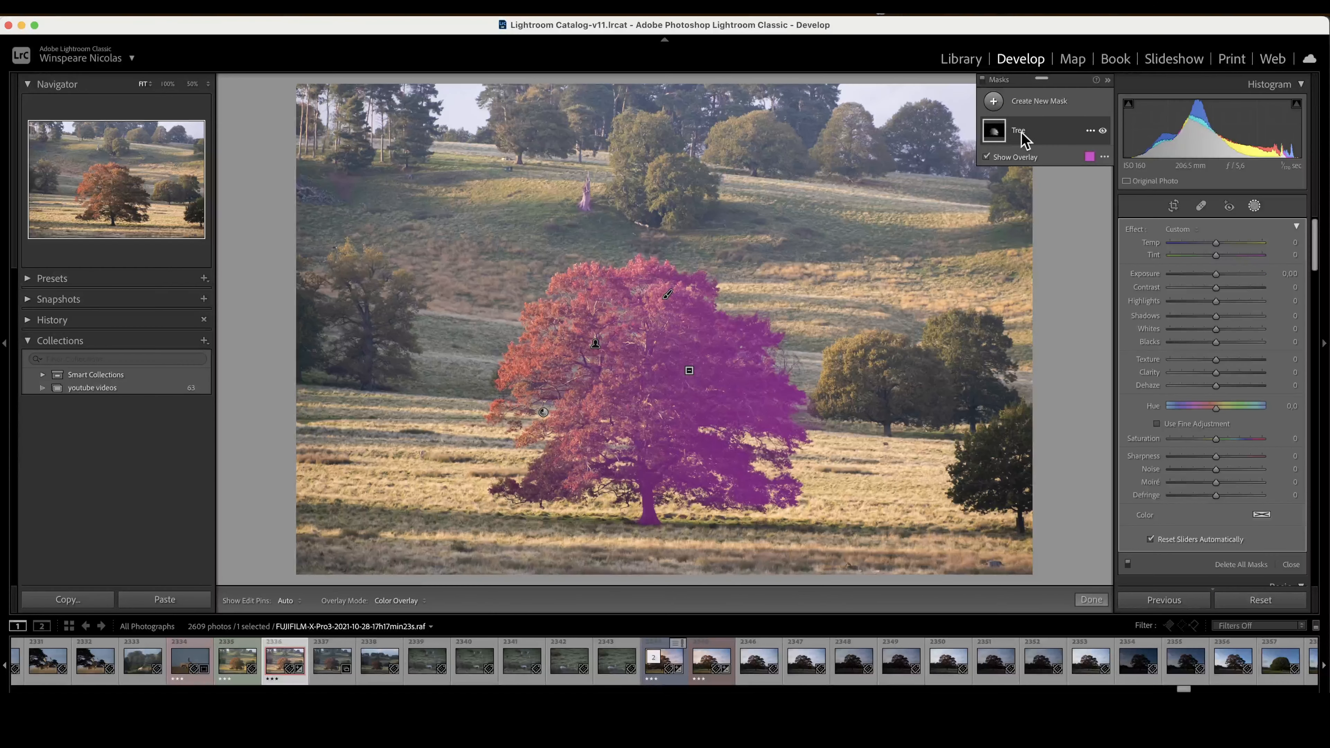
pyautogui.click(1018, 131)
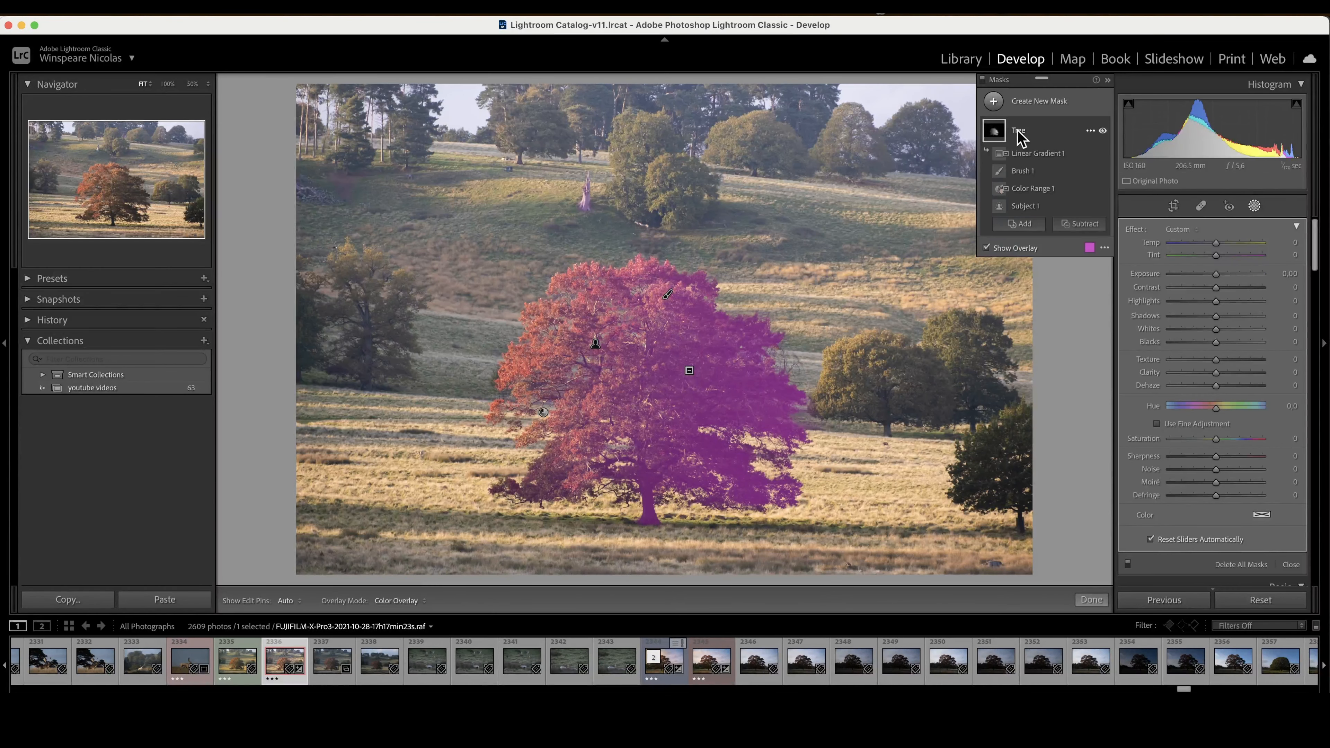
pyautogui.rightClick(1017, 132)
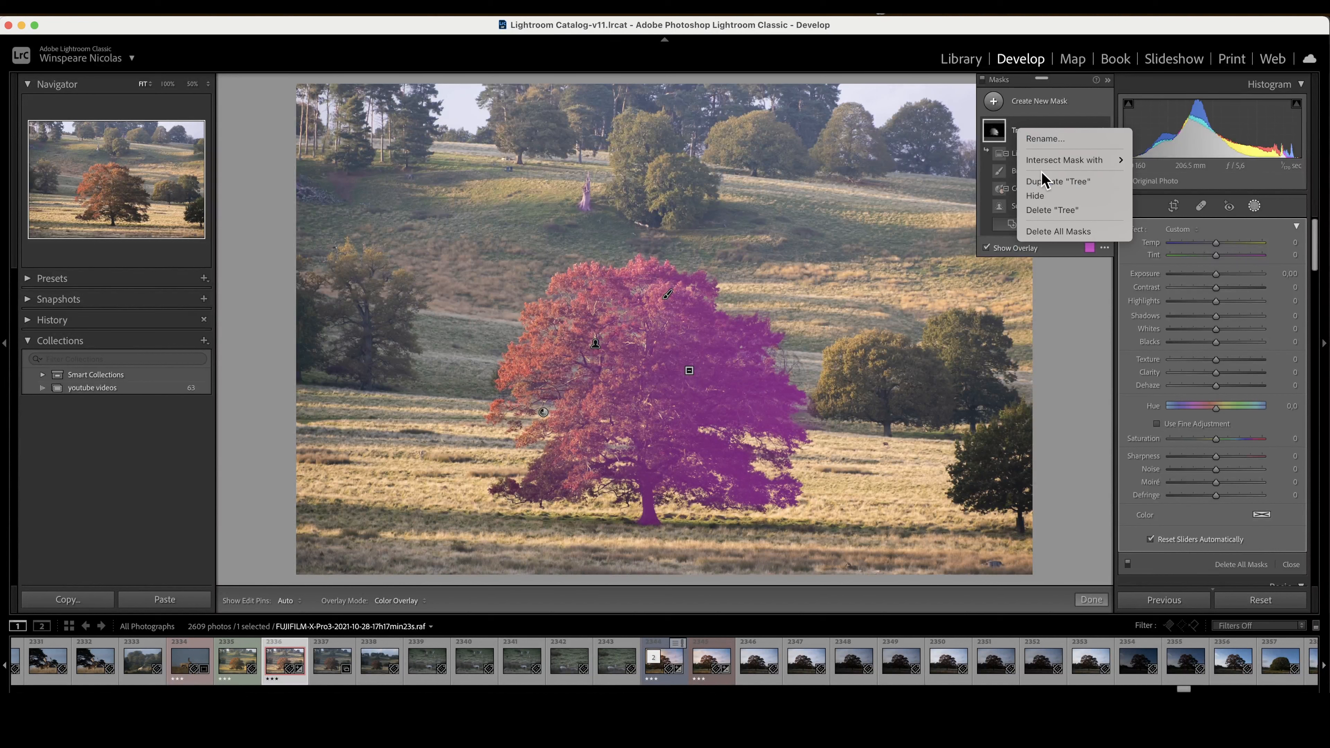
pyautogui.click(1040, 182)
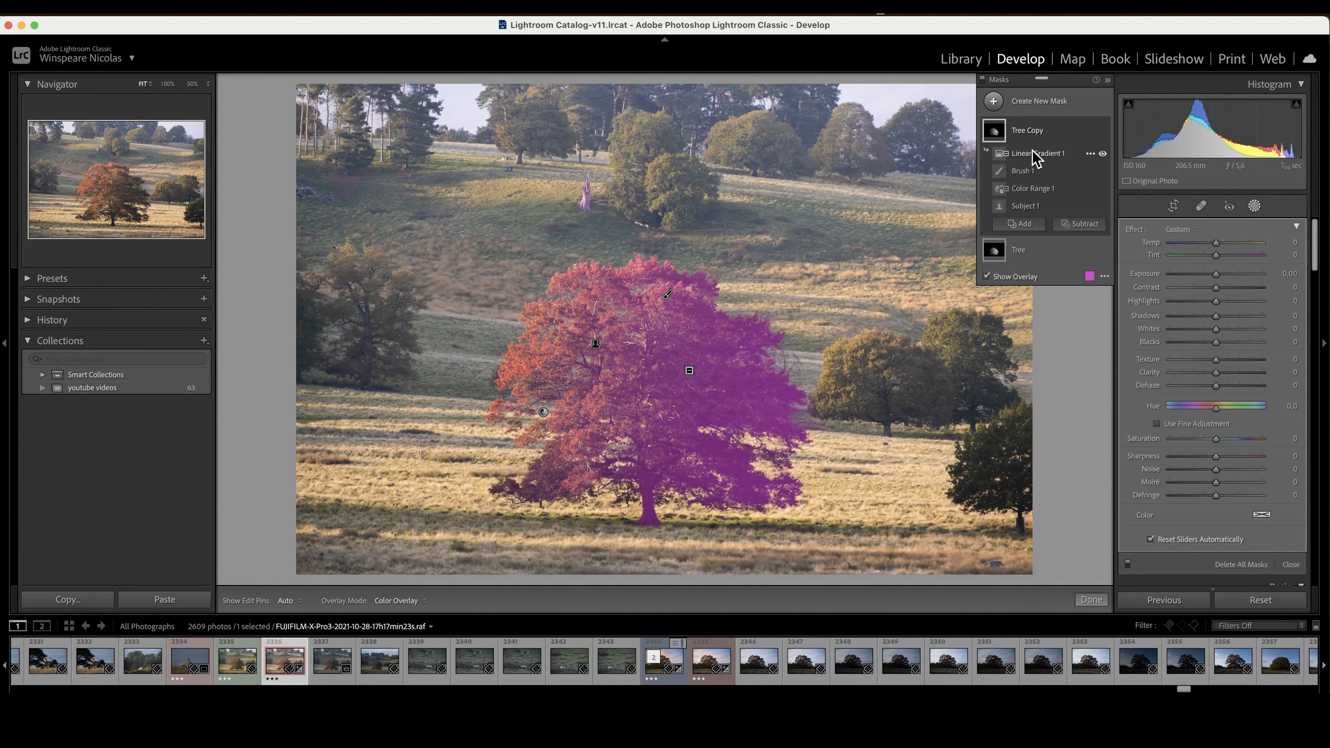
# Step: Rename the duplicated mask as Background
pyautogui.doubleClick(1028, 132)
pyautogui.write('Background')
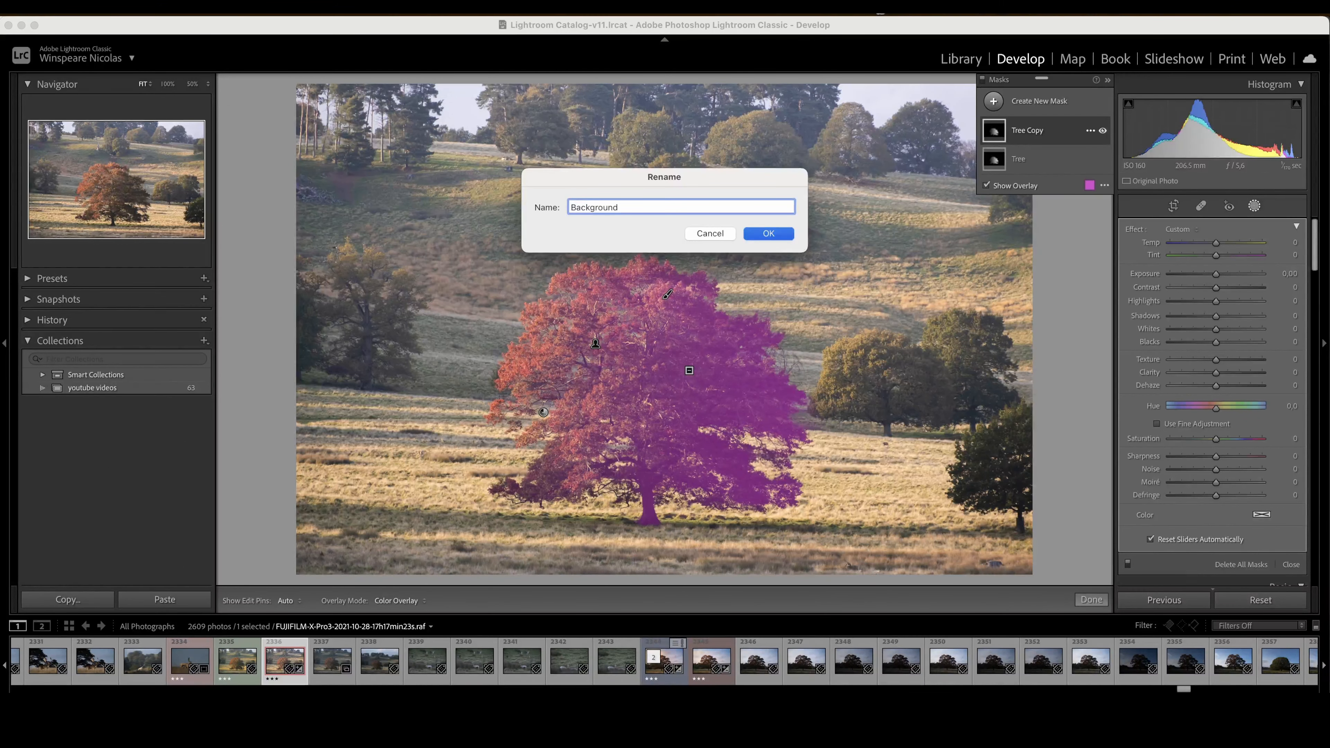
pyautogui.press('Return')
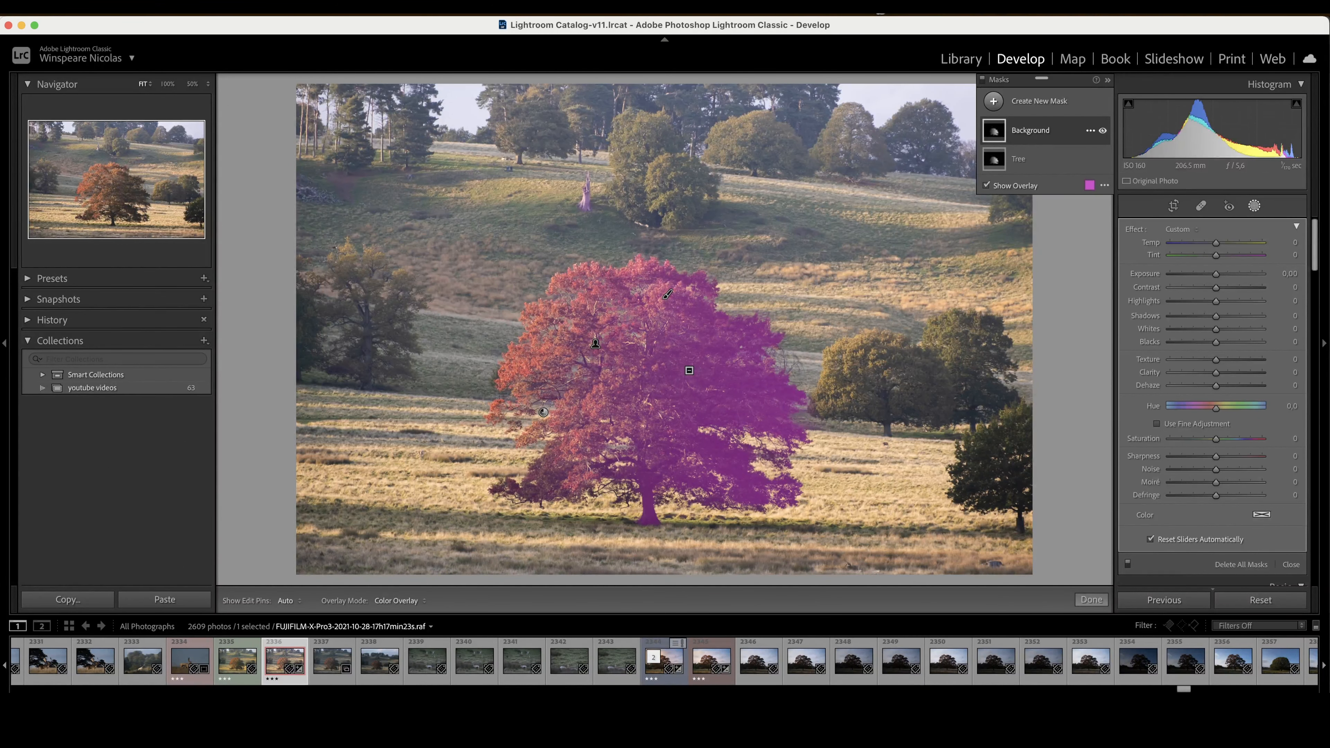
# Step: Inspect the Color Range and Subject components of the Background mask and their settings
pyautogui.click(1028, 131)
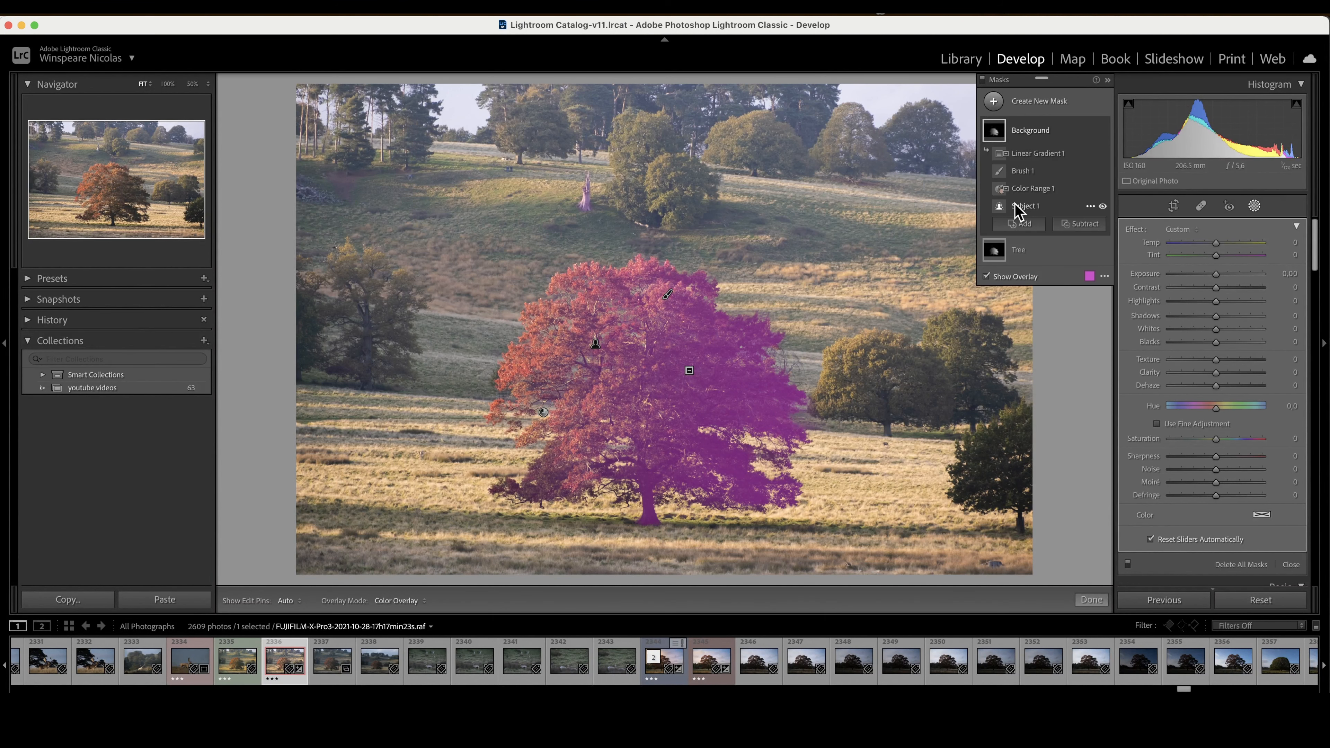
pyautogui.click(1021, 189)
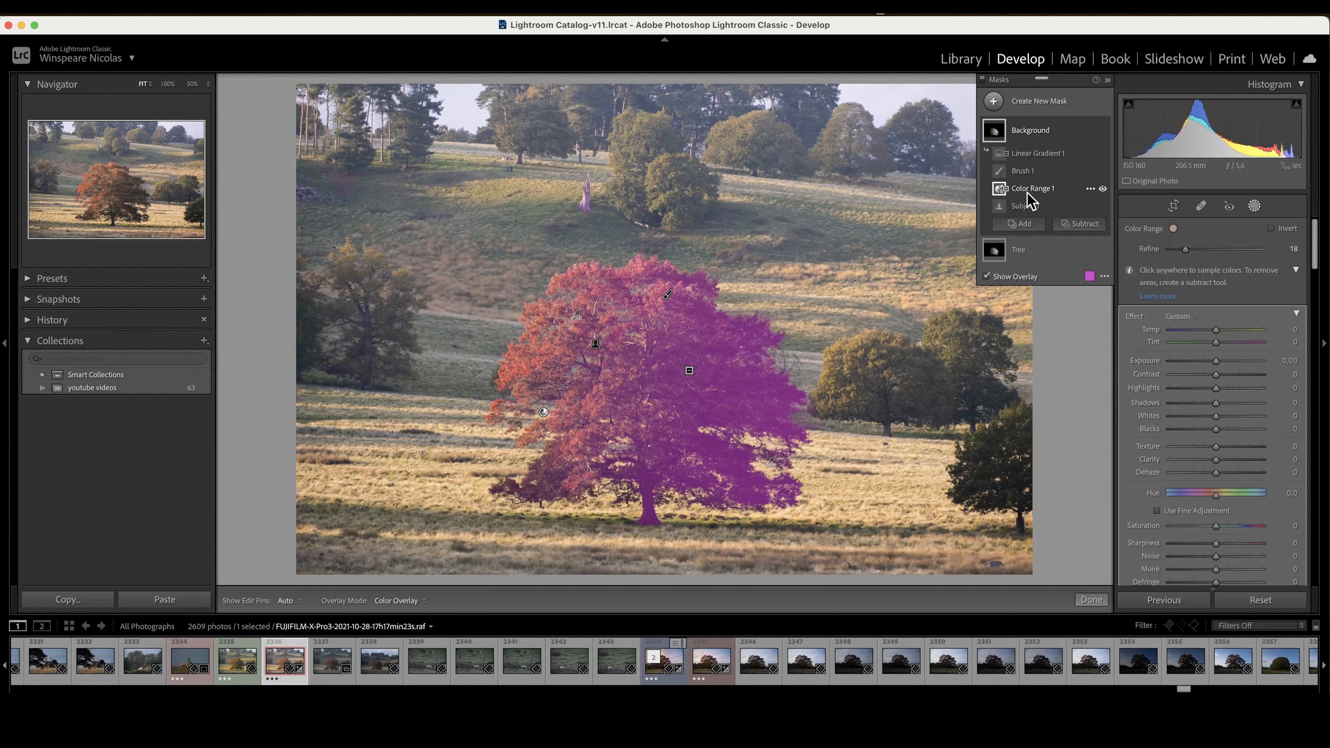
pyautogui.click(1024, 207)
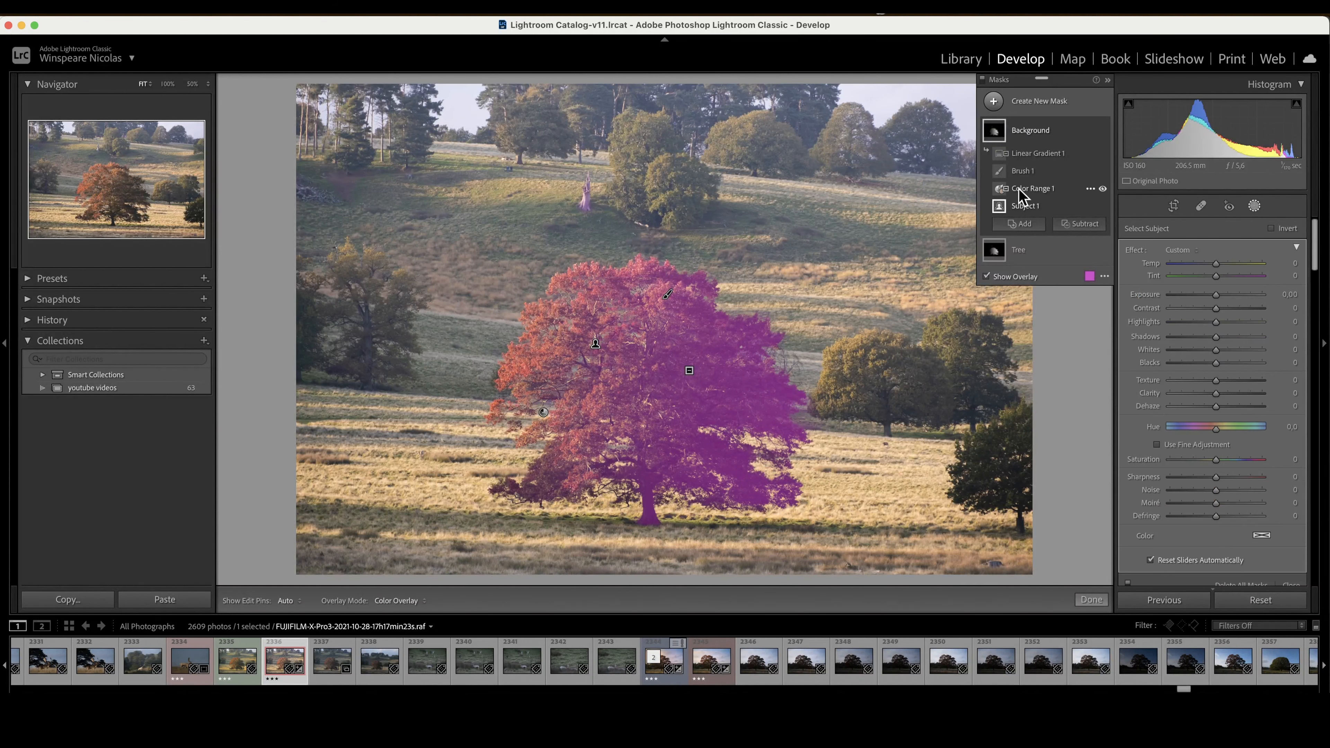
pyautogui.click(1019, 191)
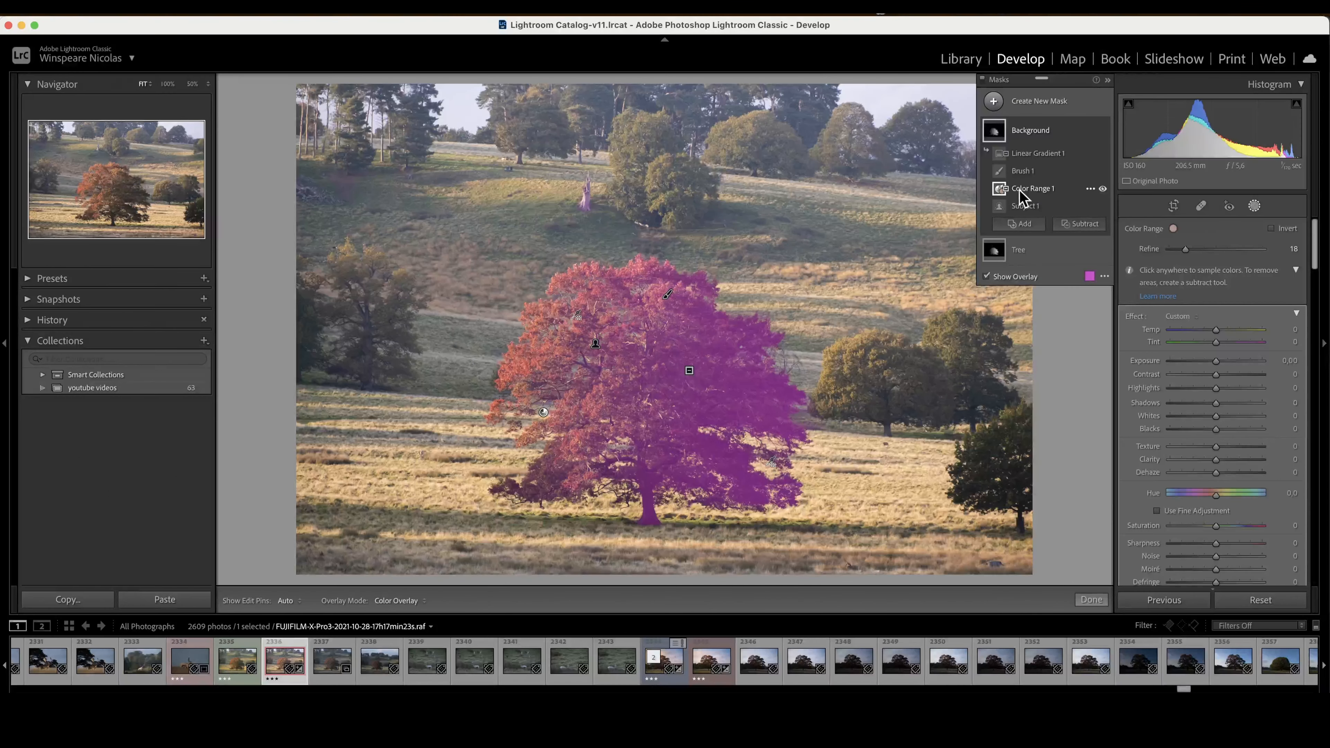
# Step: Invert the Subject component of the Background mask and convert its Color Range component to Add
pyautogui.click(1026, 206)
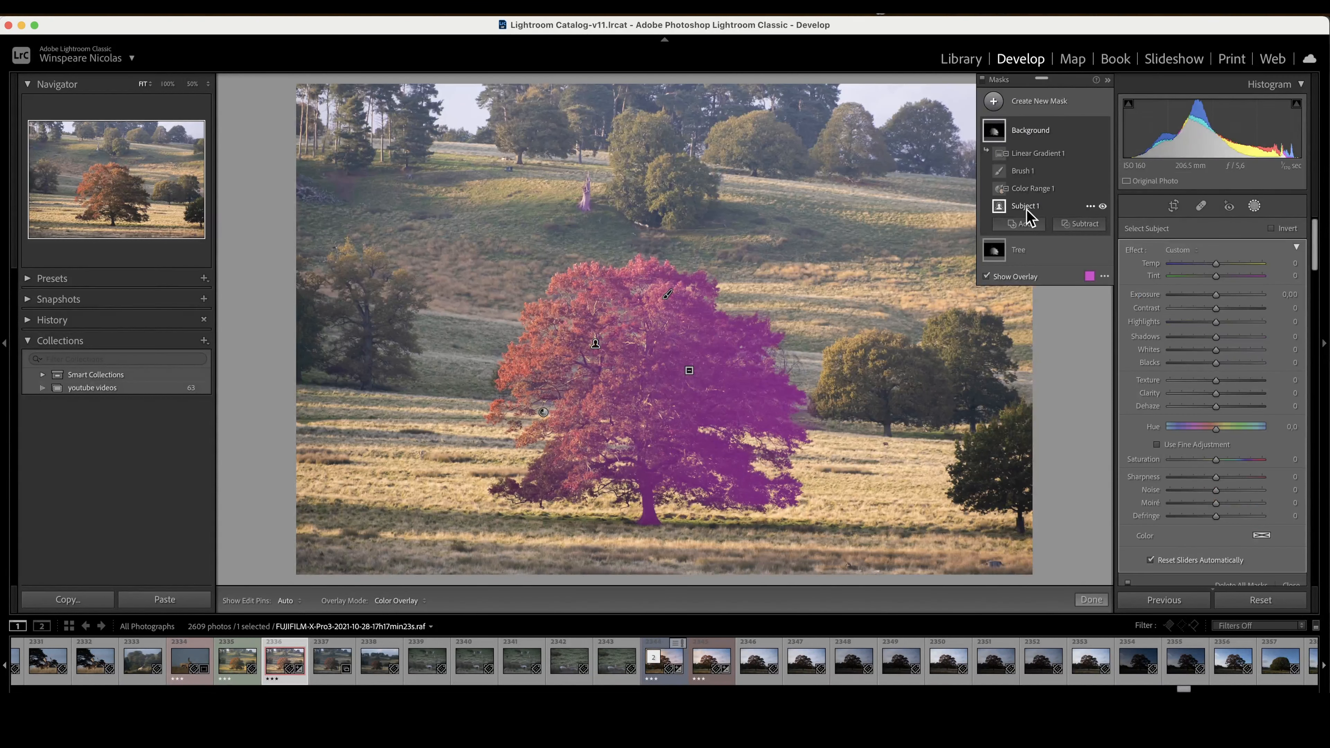
pyautogui.click(1271, 229)
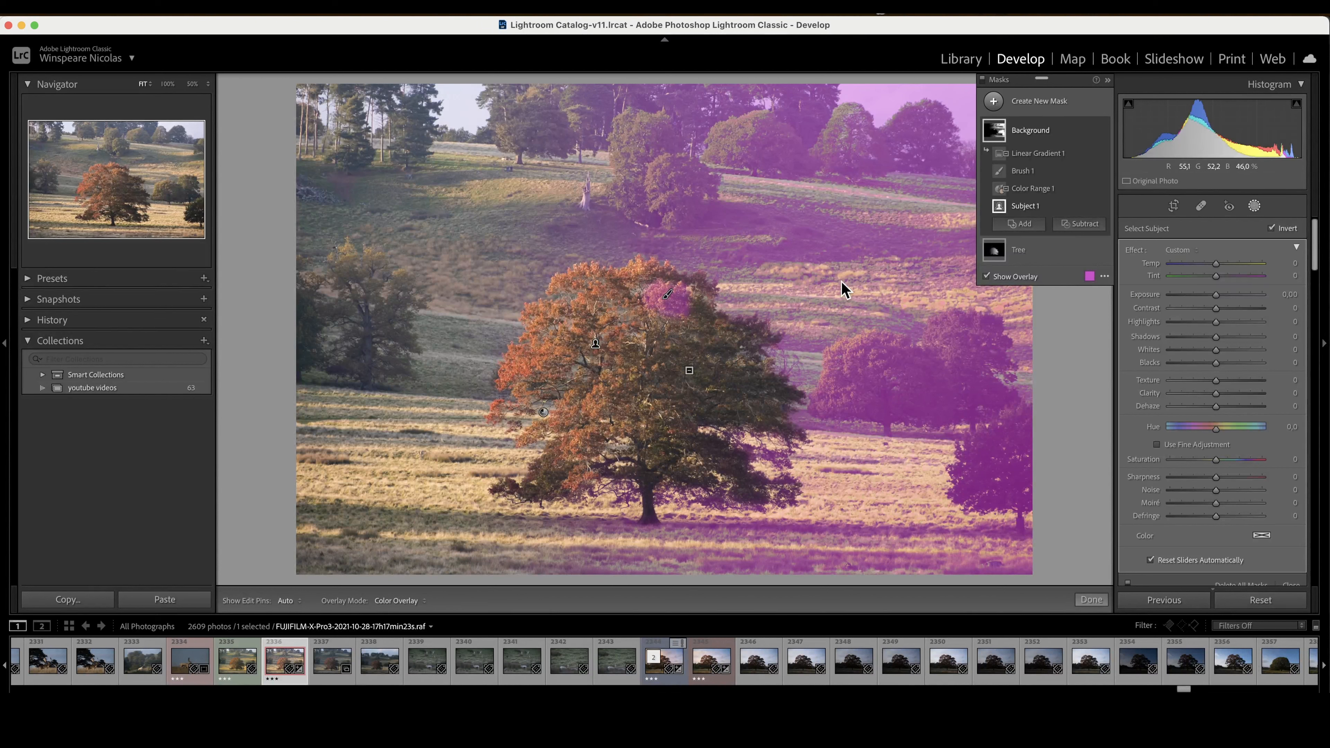
pyautogui.click(1034, 189)
pyautogui.rightClick(1034, 190)
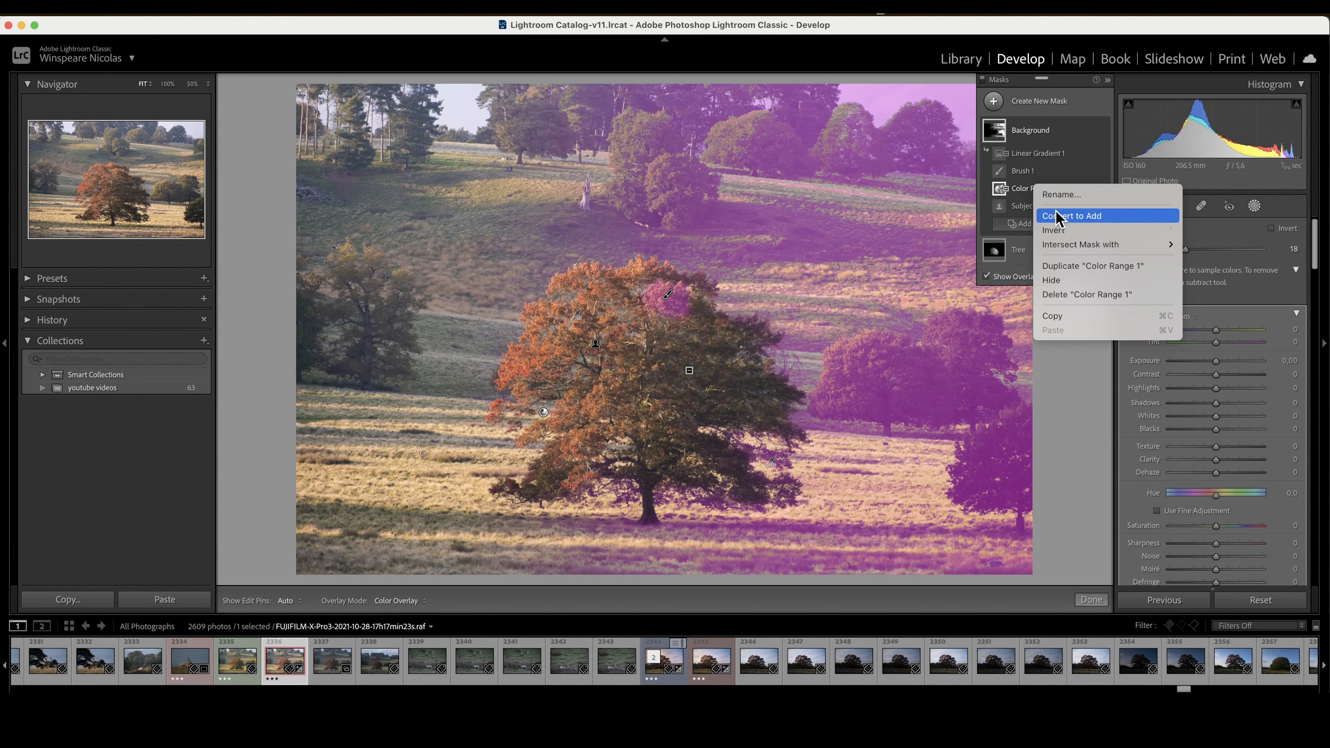
pyautogui.click(1055, 217)
# Step: Convert the Background mask's Brush component to Subtract and its Linear Gradient component to Add
pyautogui.click(1029, 175)
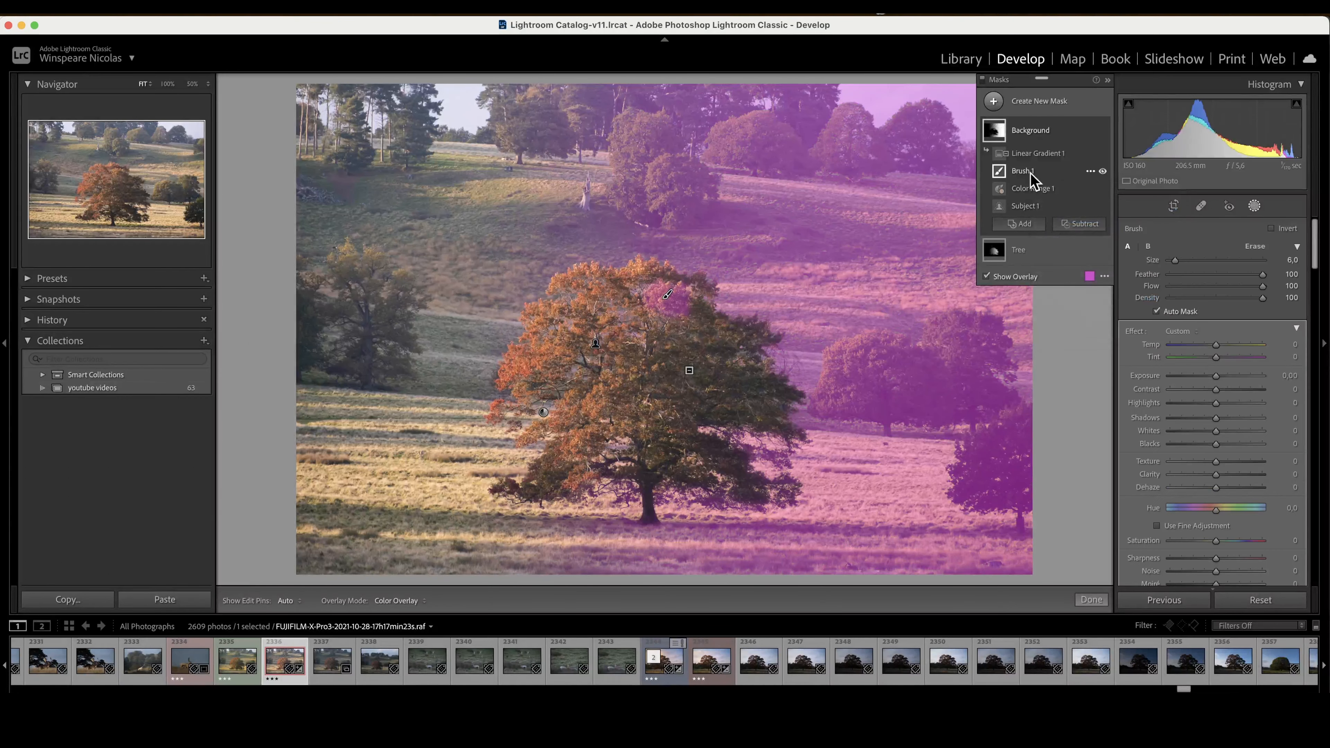
pyautogui.rightClick(1031, 177)
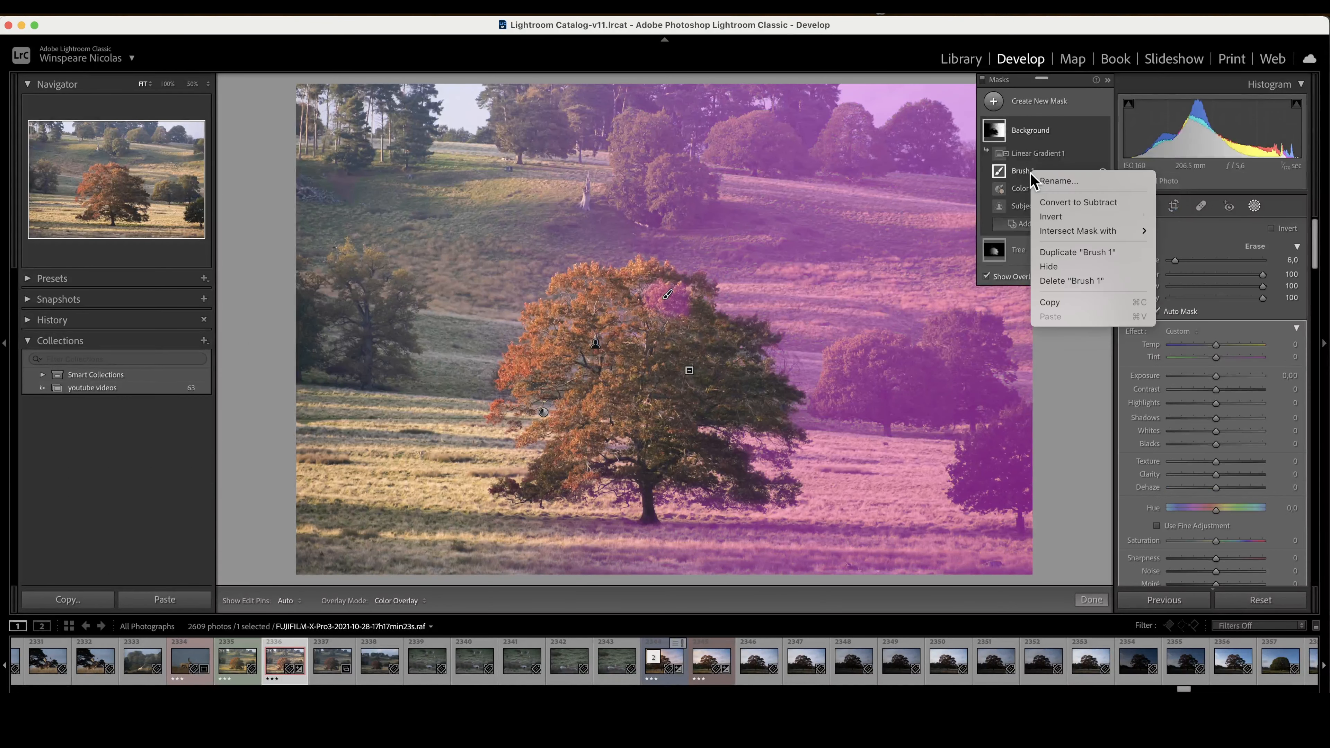
pyautogui.click(1063, 204)
pyautogui.click(1031, 153)
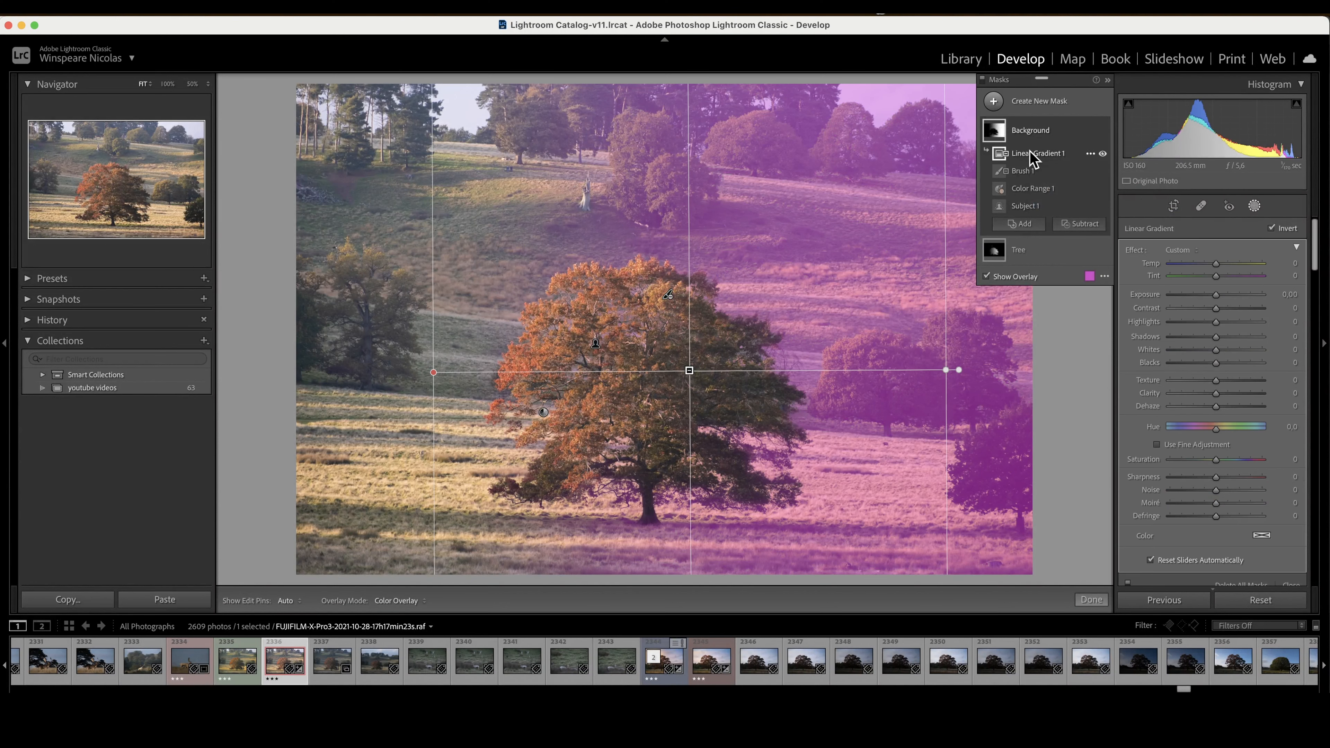
pyautogui.rightClick(1030, 160)
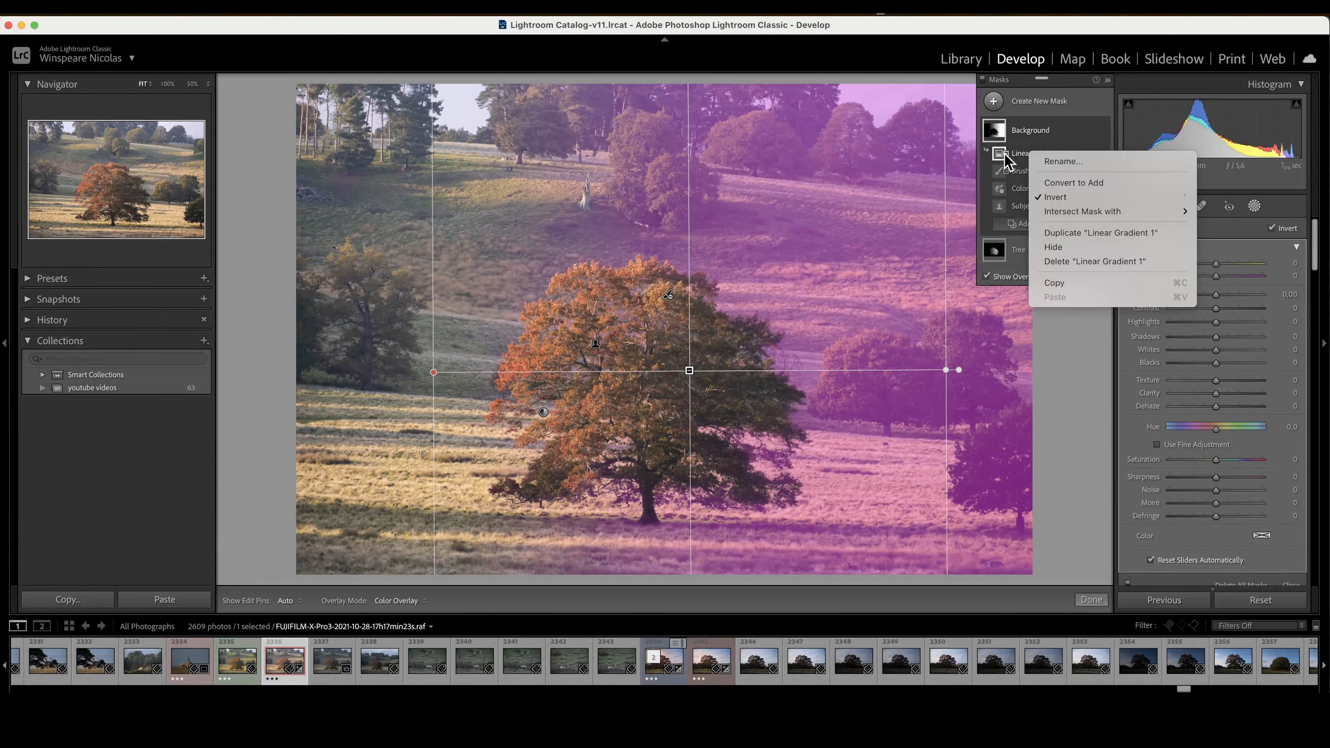
pyautogui.click(1080, 183)
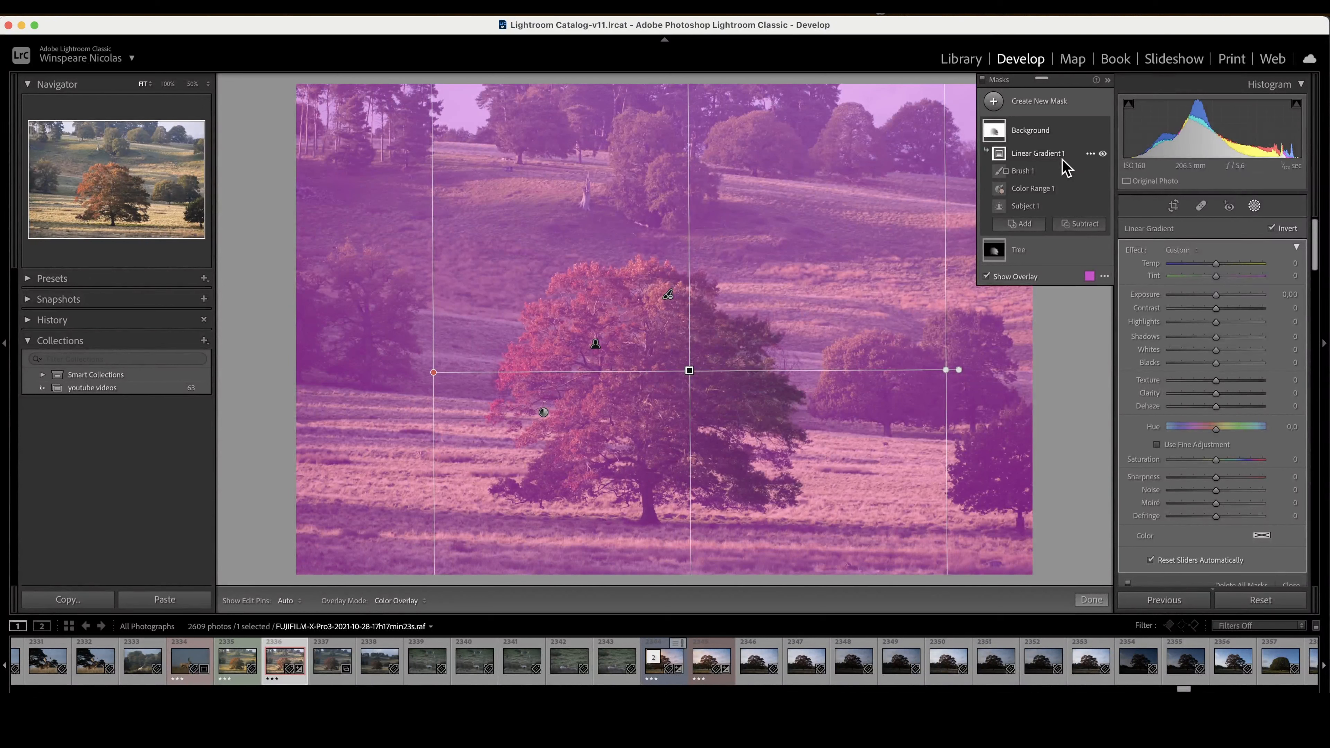
# Step: Set the Tree mask's exposure to -0.10, and with the overlay hidden raise the Background mask's exposure to 4.00
pyautogui.click(1016, 137)
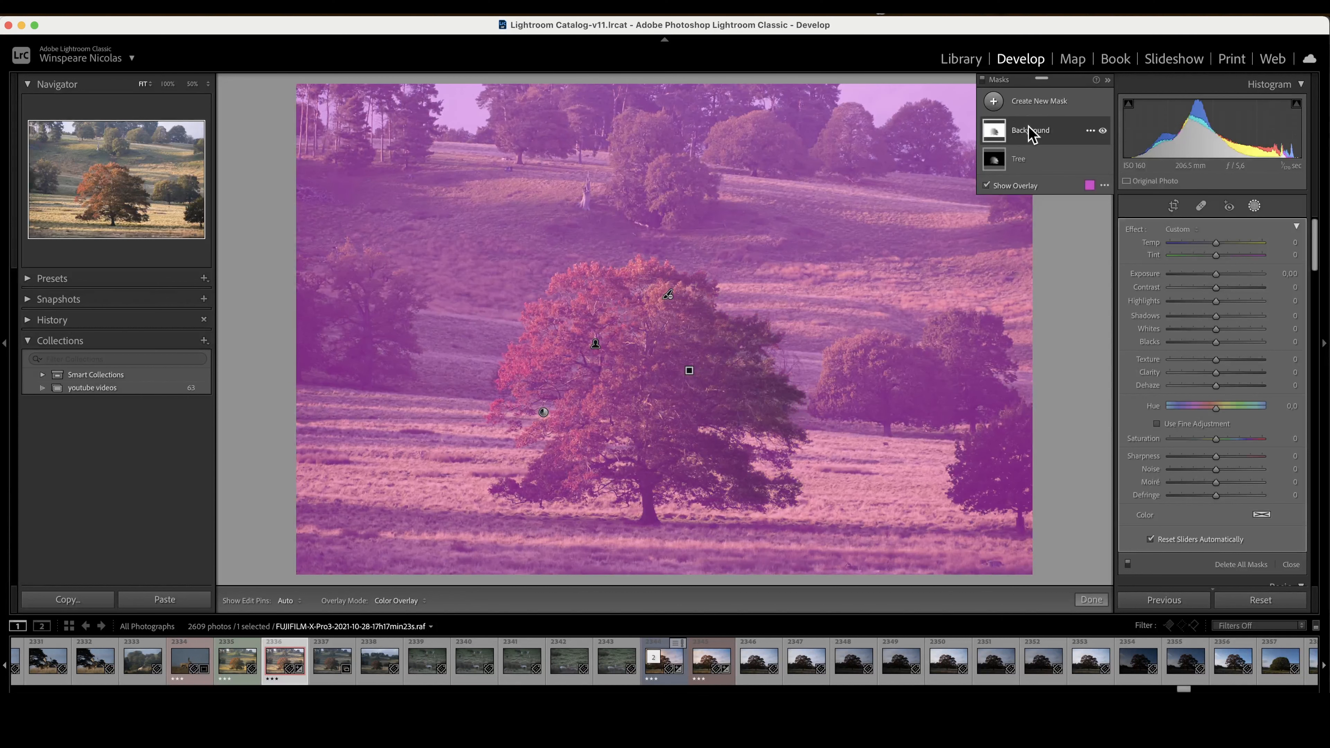
pyautogui.click(1021, 161)
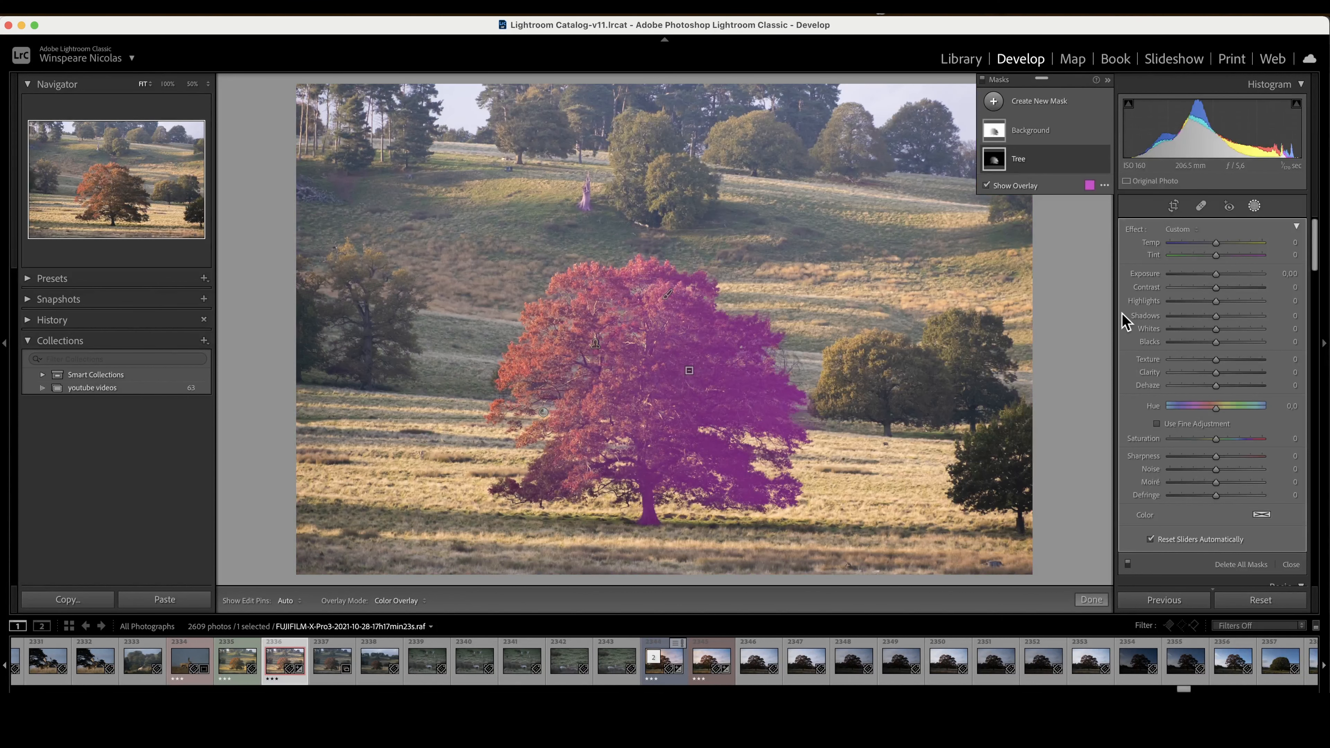
pyautogui.moveTo(1216, 274)
pyautogui.mouseDown()
pyautogui.moveTo(1268, 274)
pyautogui.moveTo(1173, 286)
pyautogui.moveTo(1265, 278)
pyautogui.moveTo(1210, 276)
pyautogui.mouseUp()
pyautogui.click(1042, 133)
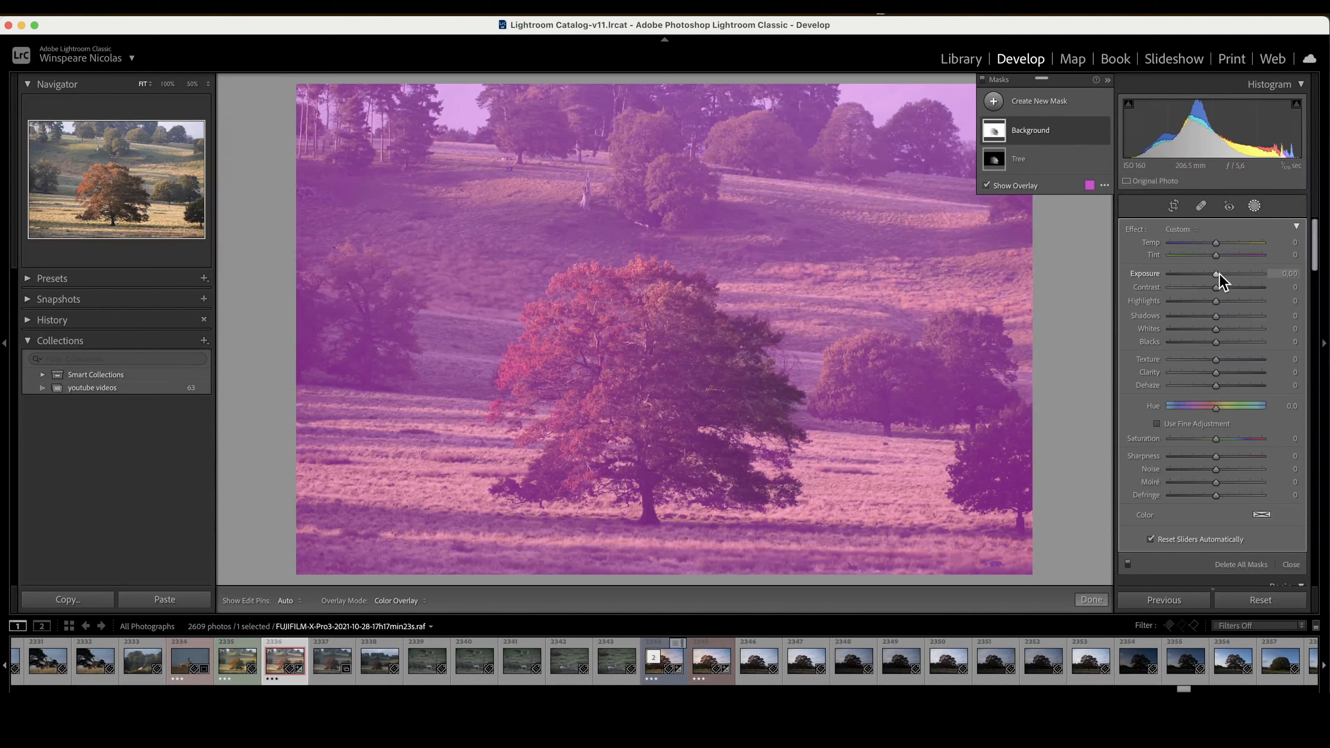
pyautogui.press('o')
pyautogui.moveTo(1218, 274); pyautogui.dragTo(1265, 275)
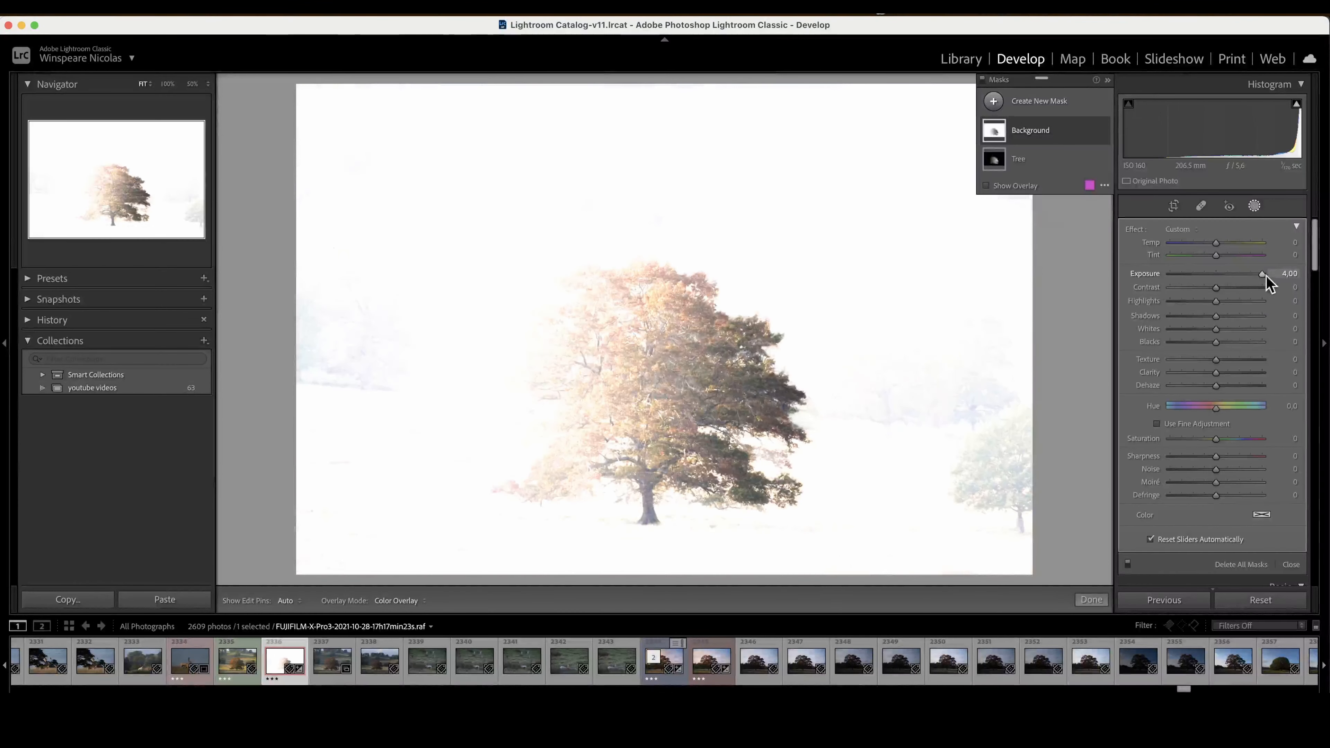
# Step: Reset the exposure of the Tree mask and of the Background mask to 0
pyautogui.click(1022, 162)
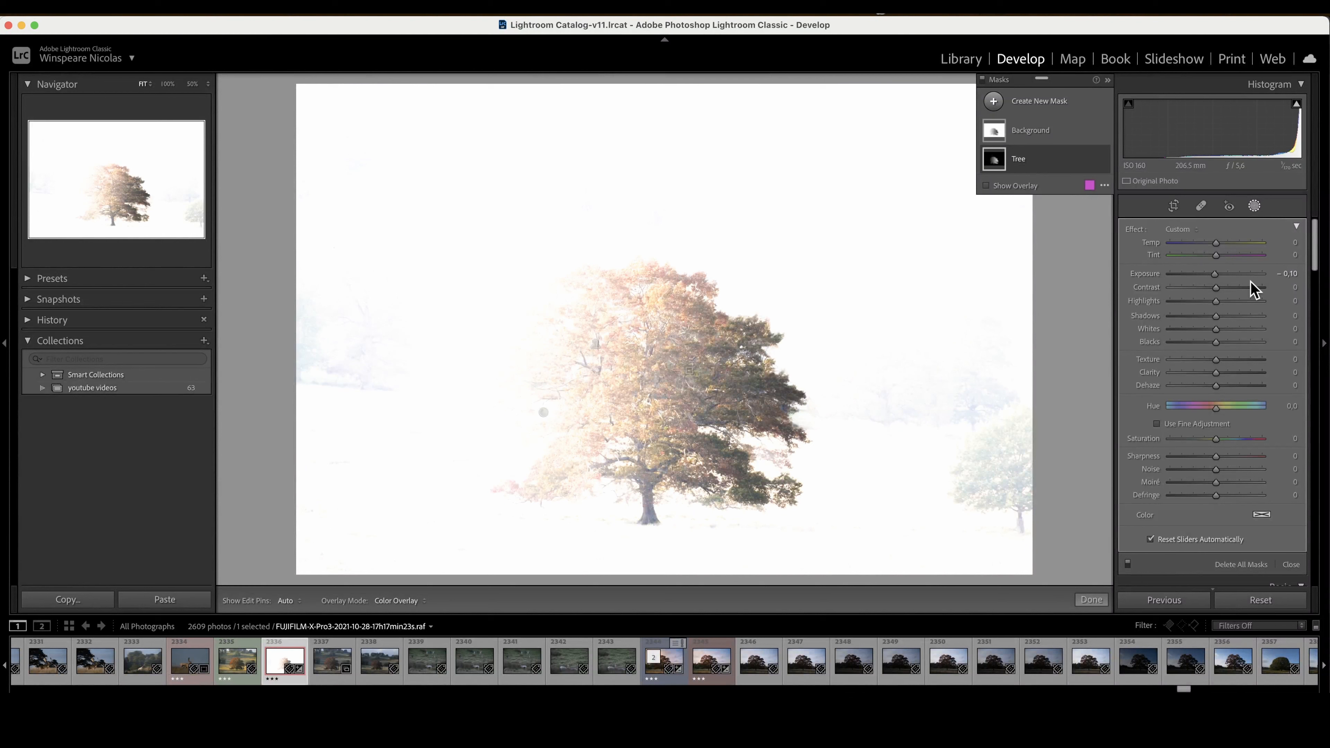
pyautogui.moveTo(1214, 275)
pyautogui.mouseDown()
pyautogui.moveTo(1140, 285)
pyautogui.moveTo(1263, 278)
pyautogui.moveTo(1212, 274)
pyautogui.mouseUp()
pyautogui.press('o')
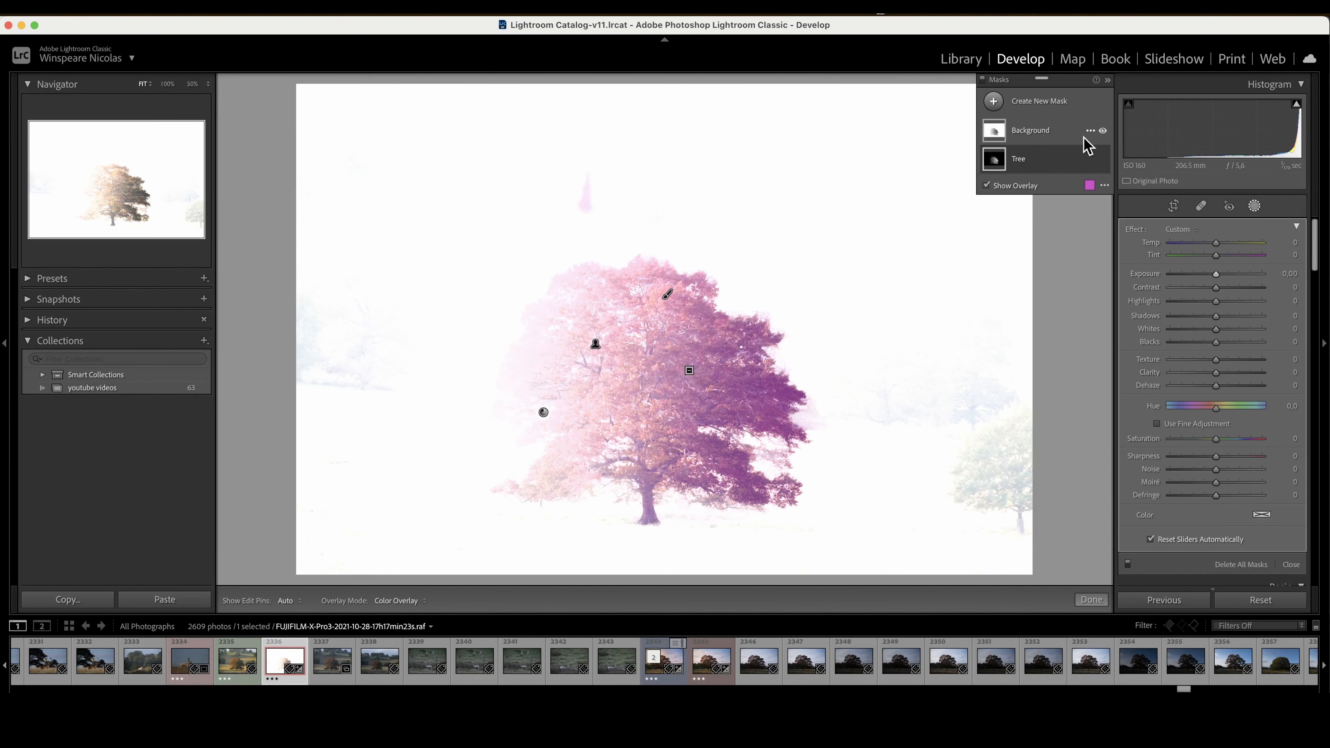
pyautogui.click(1029, 132)
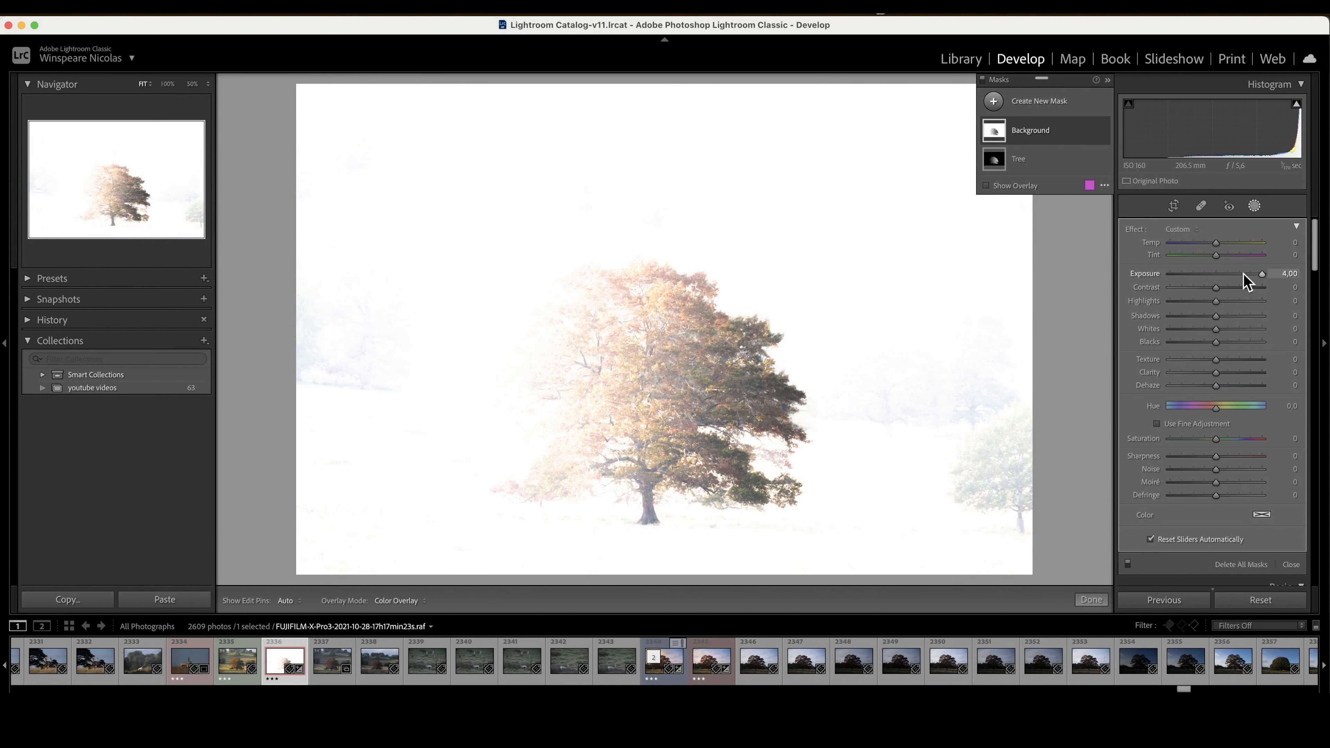
pyautogui.doubleClick(1262, 274)
pyautogui.press('o')
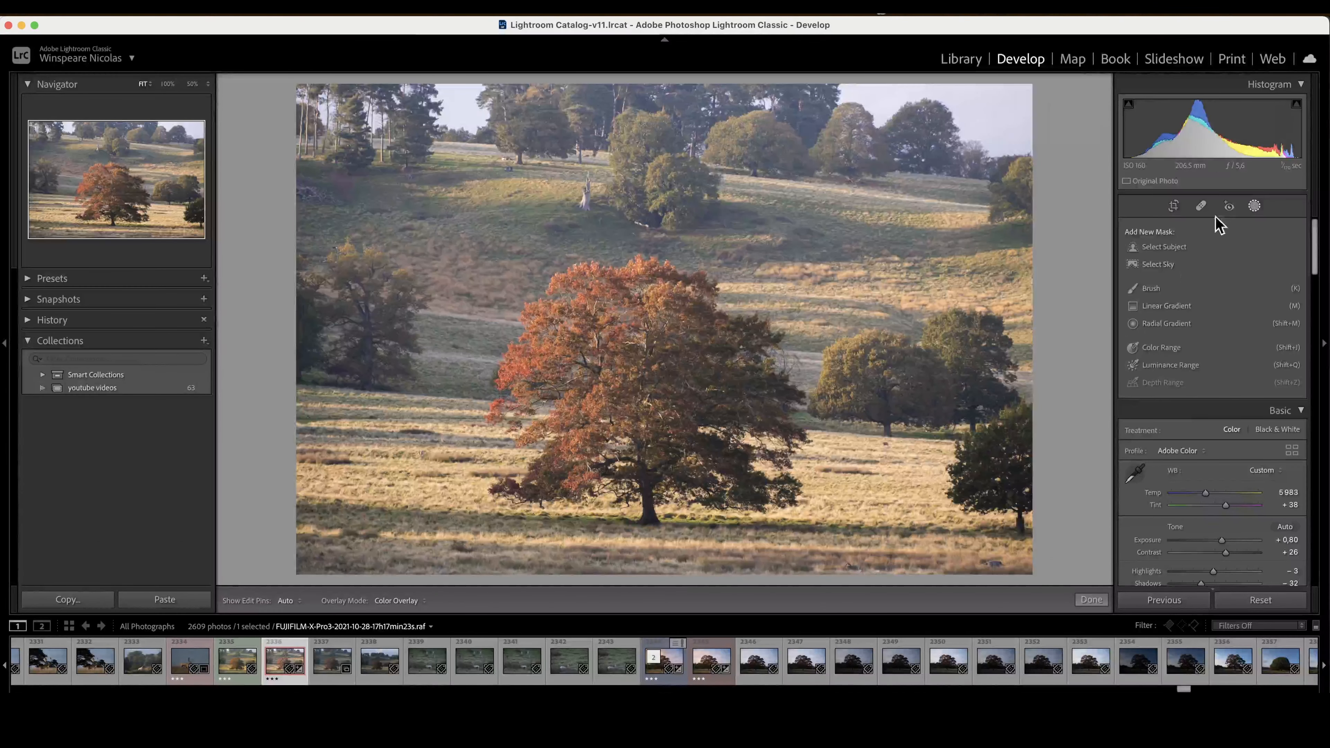
# Step: Create a radial gradient mask as a wide ellipse covering the crown of the central tree
pyautogui.click(1254, 206)
pyautogui.click(1254, 206)
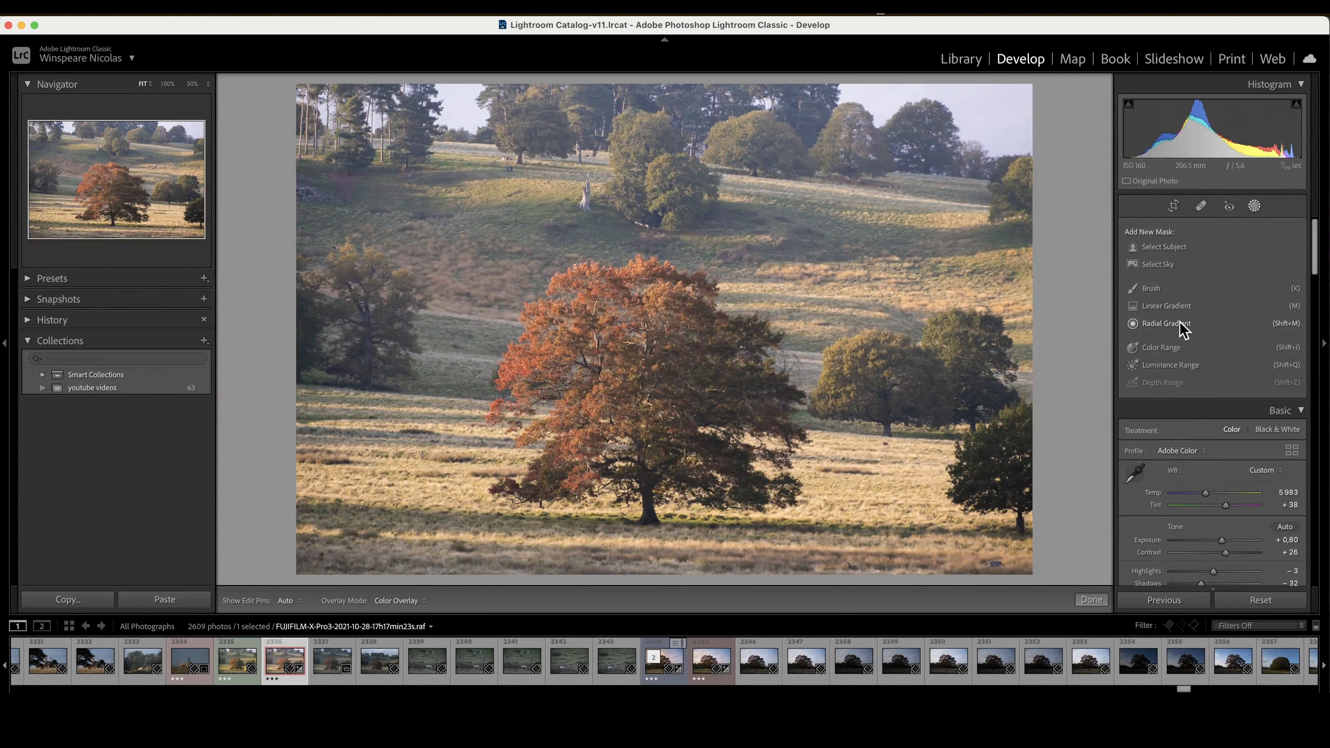
pyautogui.click(1167, 323)
pyautogui.moveTo(625, 354); pyautogui.dragTo(804, 447)
pyautogui.moveTo(653, 398); pyautogui.dragTo(660, 386)
pyautogui.moveTo(638, 434); pyautogui.dragTo(634, 451)
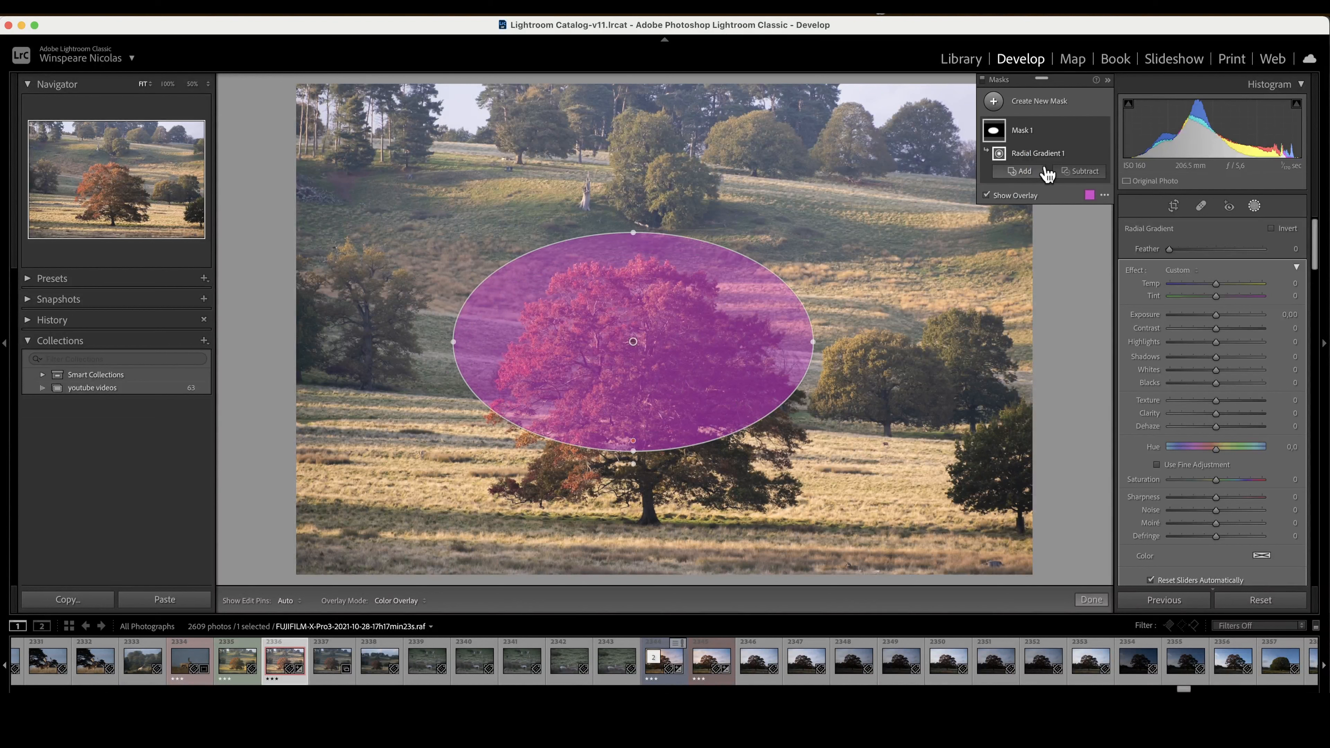
# Step: Add a brush component to the mask and paint over the tree's lower branches beneath the ellipse
pyautogui.click(1021, 171)
pyautogui.click(1060, 260)
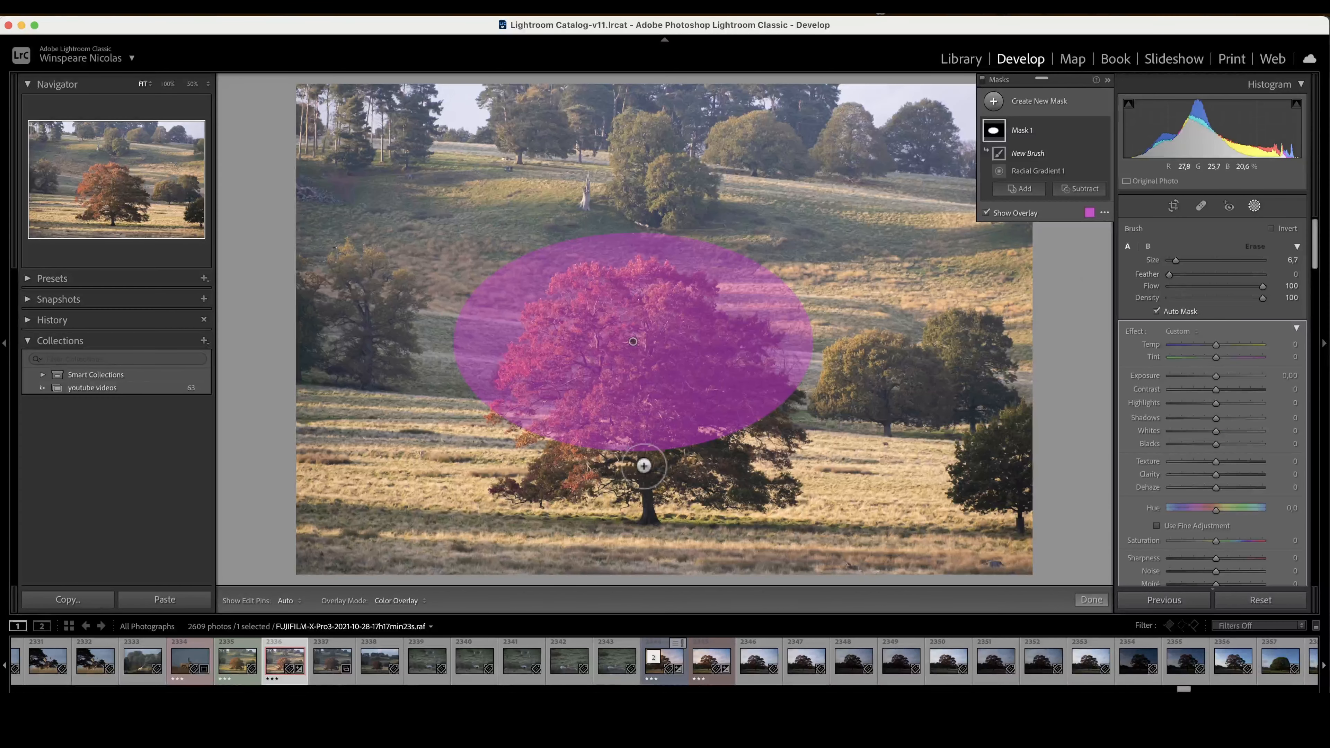
pyautogui.moveTo(565, 457)
pyautogui.mouseDown()
pyautogui.moveTo(563, 484)
pyautogui.moveTo(575, 498)
pyautogui.moveTo(627, 454)
pyautogui.moveTo(612, 488)
pyautogui.moveTo(709, 475)
pyautogui.moveTo(729, 451)
pyautogui.moveTo(711, 503)
pyautogui.moveTo(797, 487)
pyautogui.moveTo(716, 486)
pyautogui.mouseUp()
pyautogui.moveTo(525, 447)
pyautogui.mouseDown()
pyautogui.moveTo(544, 472)
pyautogui.moveTo(551, 436)
pyautogui.moveTo(694, 429)
pyautogui.moveTo(772, 477)
pyautogui.moveTo(738, 419)
pyautogui.moveTo(738, 450)
pyautogui.mouseUp()
# Step: Subtract a brush component from the mask, painting a smiling mouth and two eyes on the tree
pyautogui.click(1080, 188)
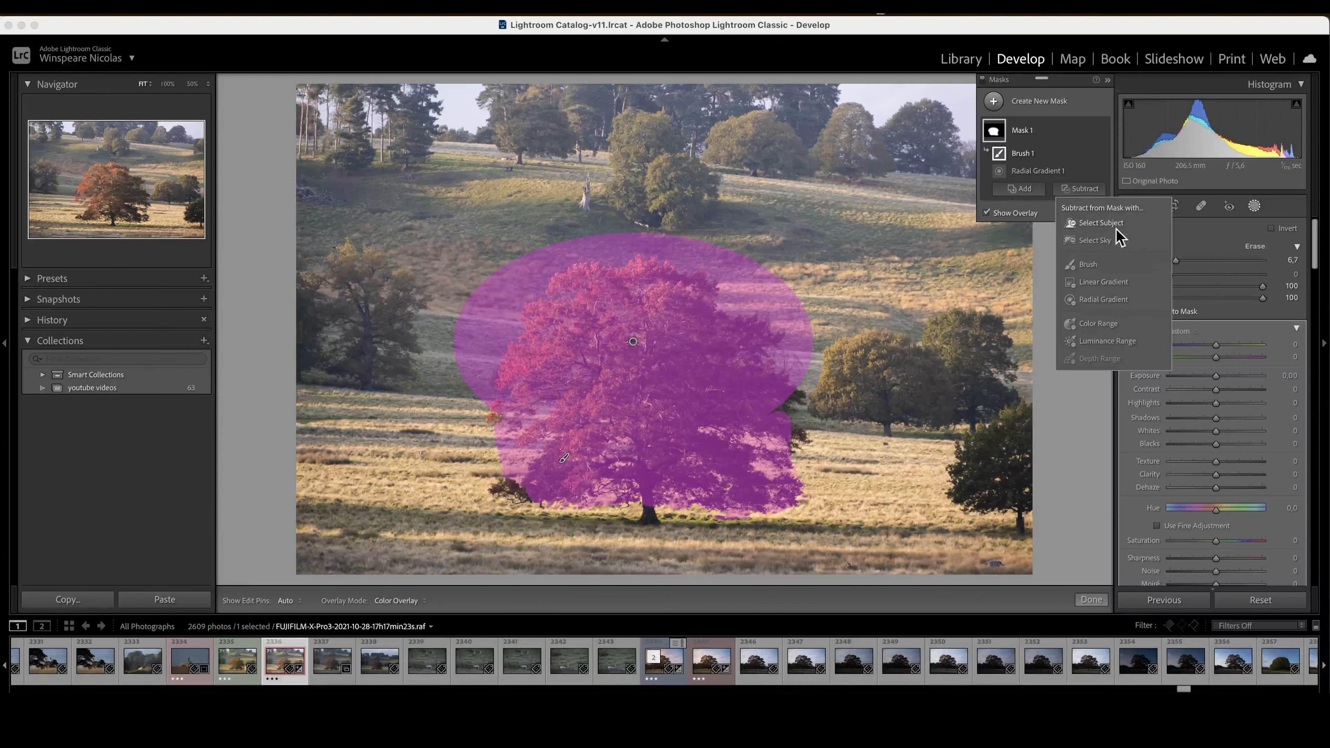
pyautogui.click(1089, 265)
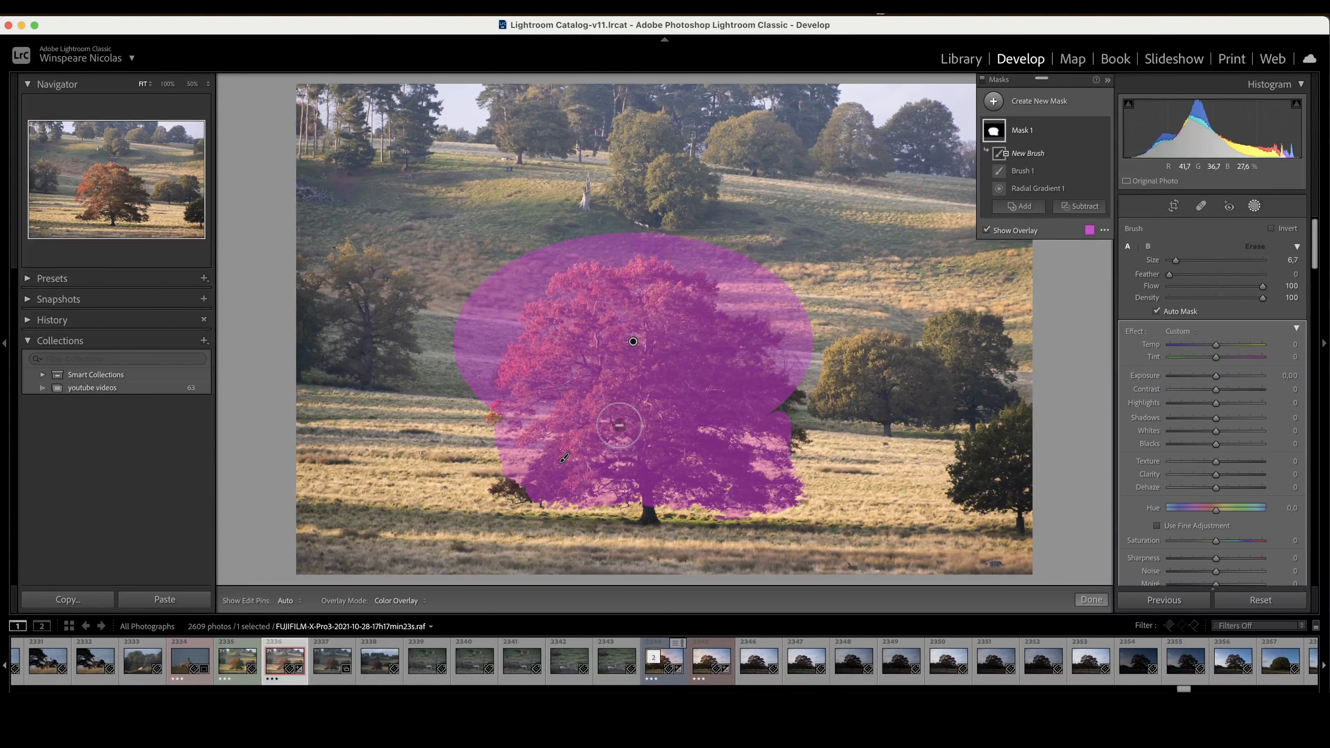
pyautogui.moveTo(579, 401)
pyautogui.mouseDown()
pyautogui.moveTo(632, 434)
pyautogui.moveTo(697, 433)
pyautogui.moveTo(723, 395)
pyautogui.moveTo(576, 400)
pyautogui.mouseUp()
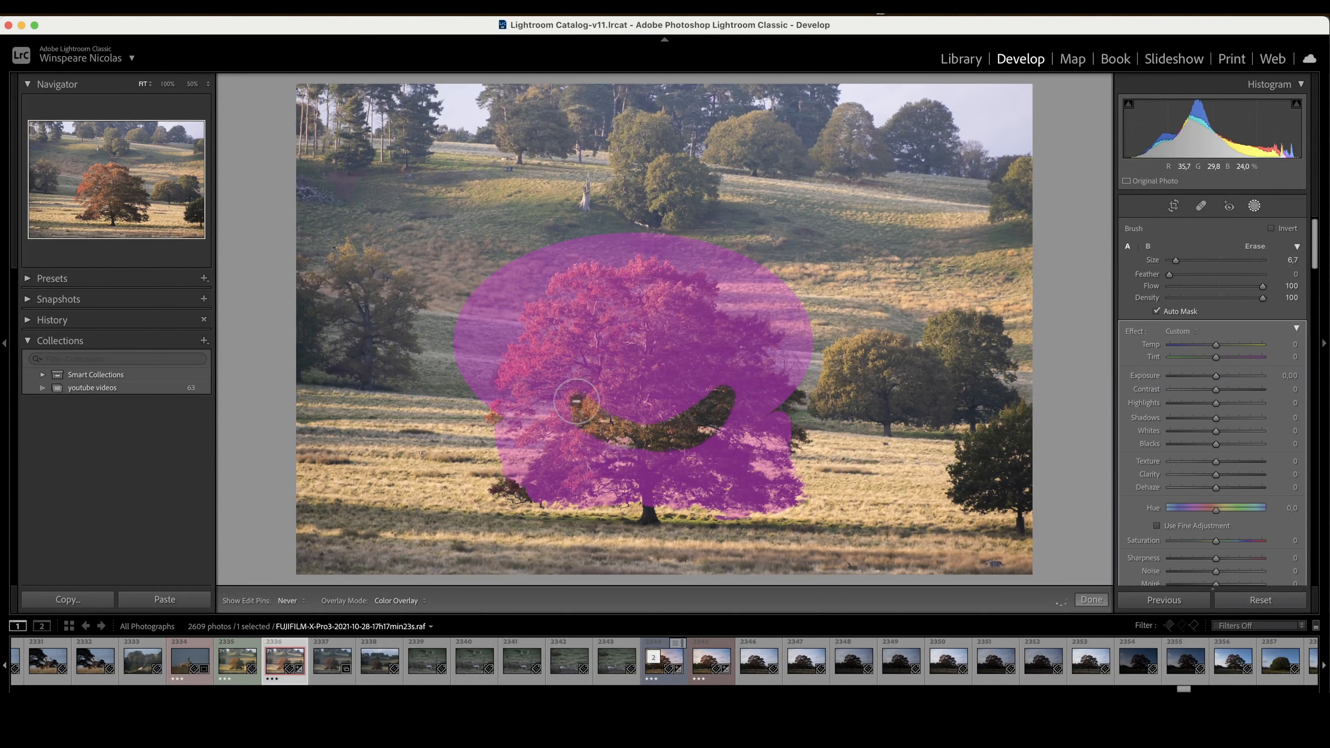
pyautogui.moveTo(568, 299); pyautogui.dragTo(576, 304)
pyautogui.moveTo(675, 312)
pyautogui.mouseDown()
pyautogui.moveTo(665, 303)
pyautogui.moveTo(673, 311)
pyautogui.mouseUp()
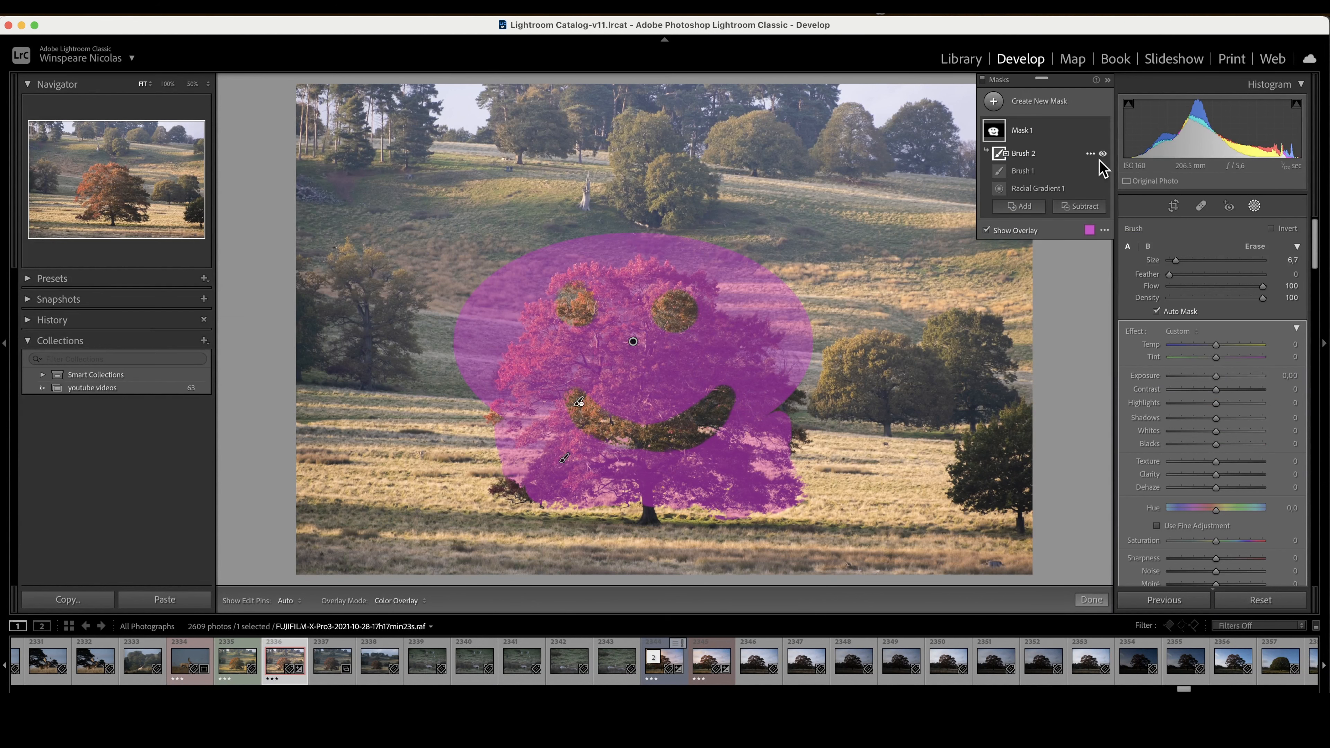
# Step: Intersect the whole mask with Select Subject and raise its exposure to 2.66
pyautogui.click(1089, 131)
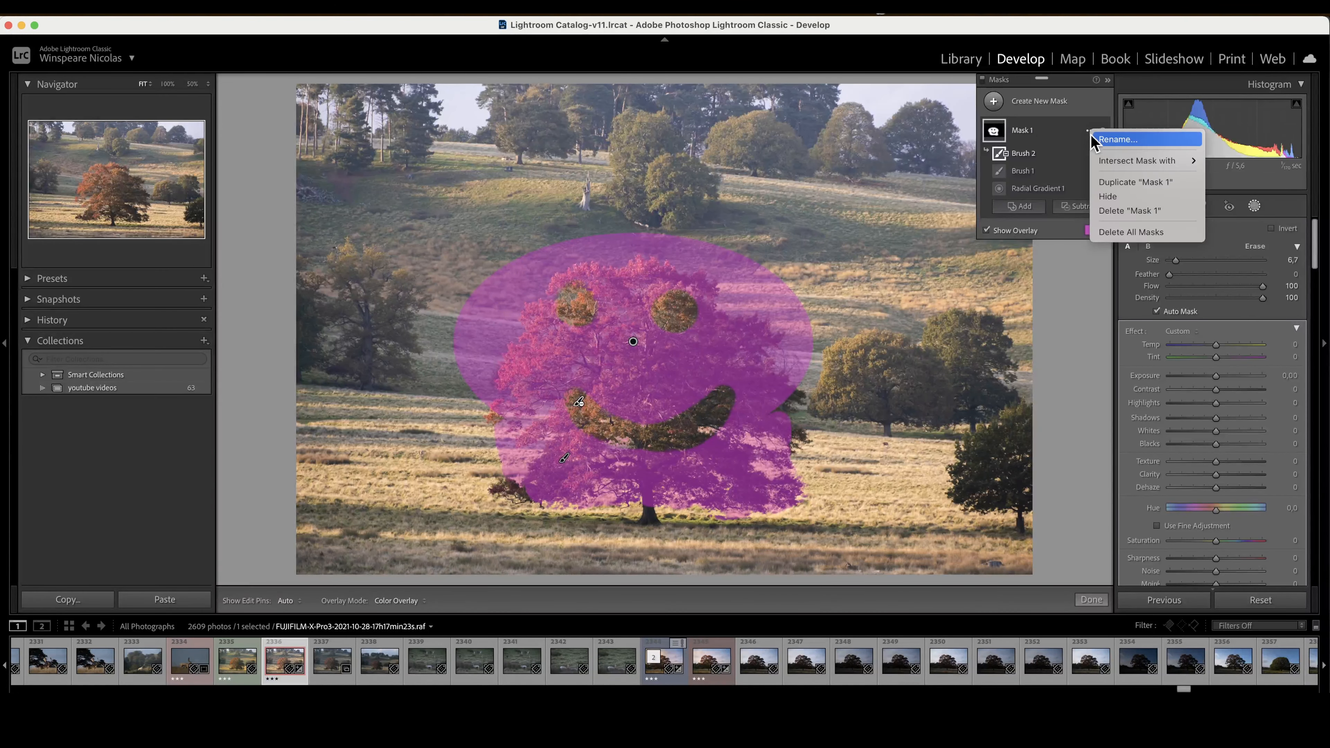
pyautogui.moveTo(1129, 163)
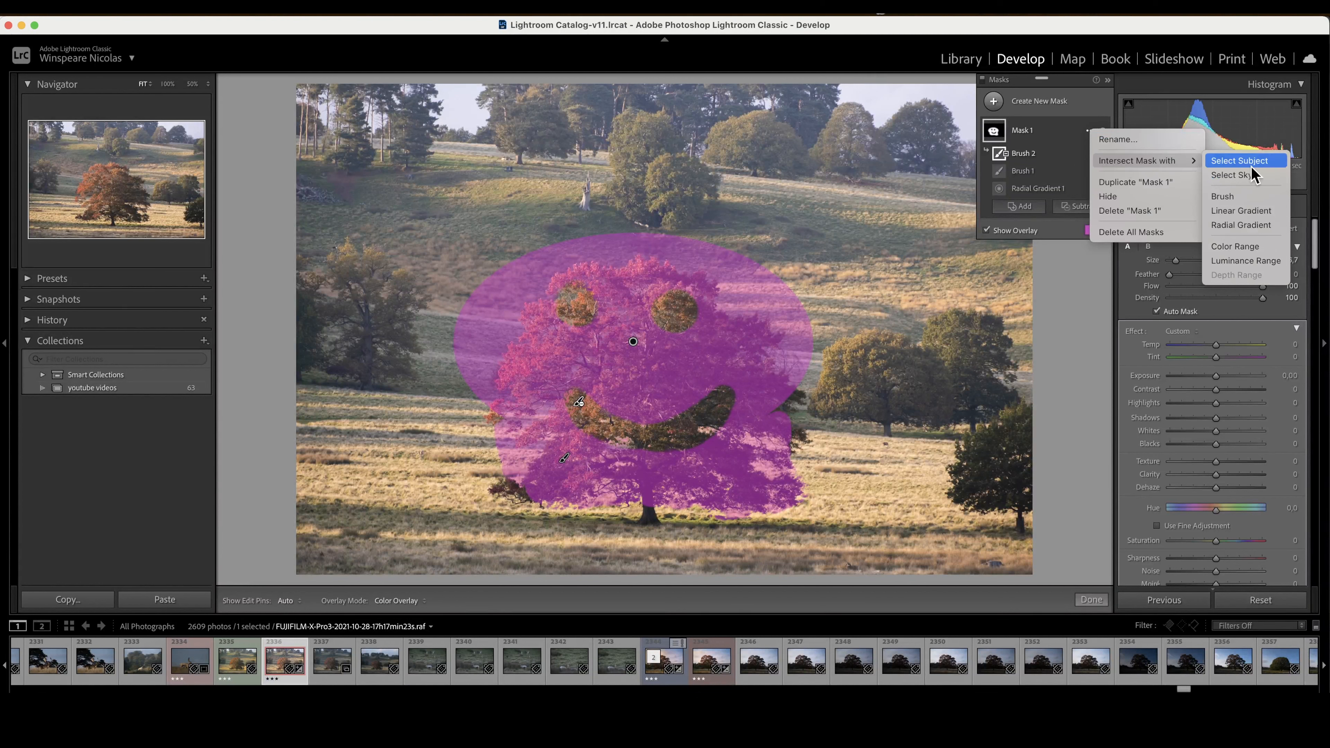
pyautogui.click(1239, 161)
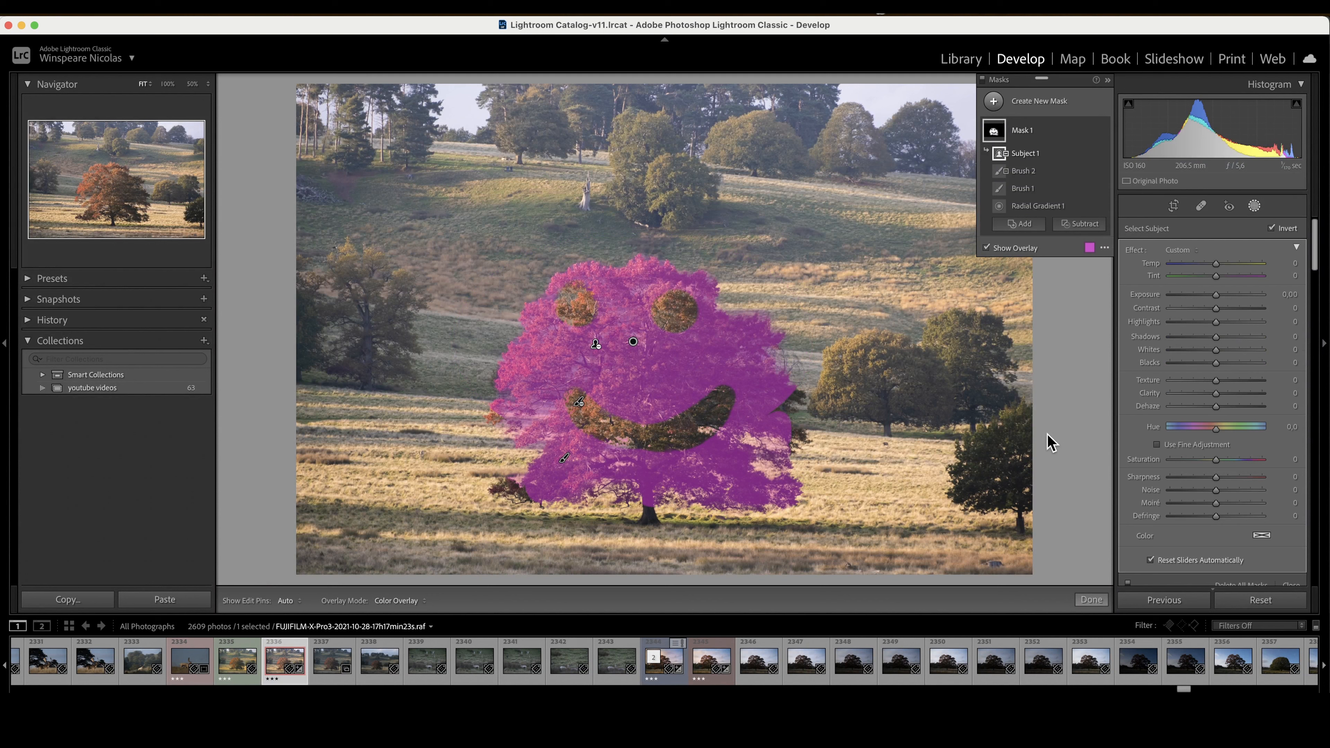
pyautogui.moveTo(1219, 295); pyautogui.dragTo(1248, 303)
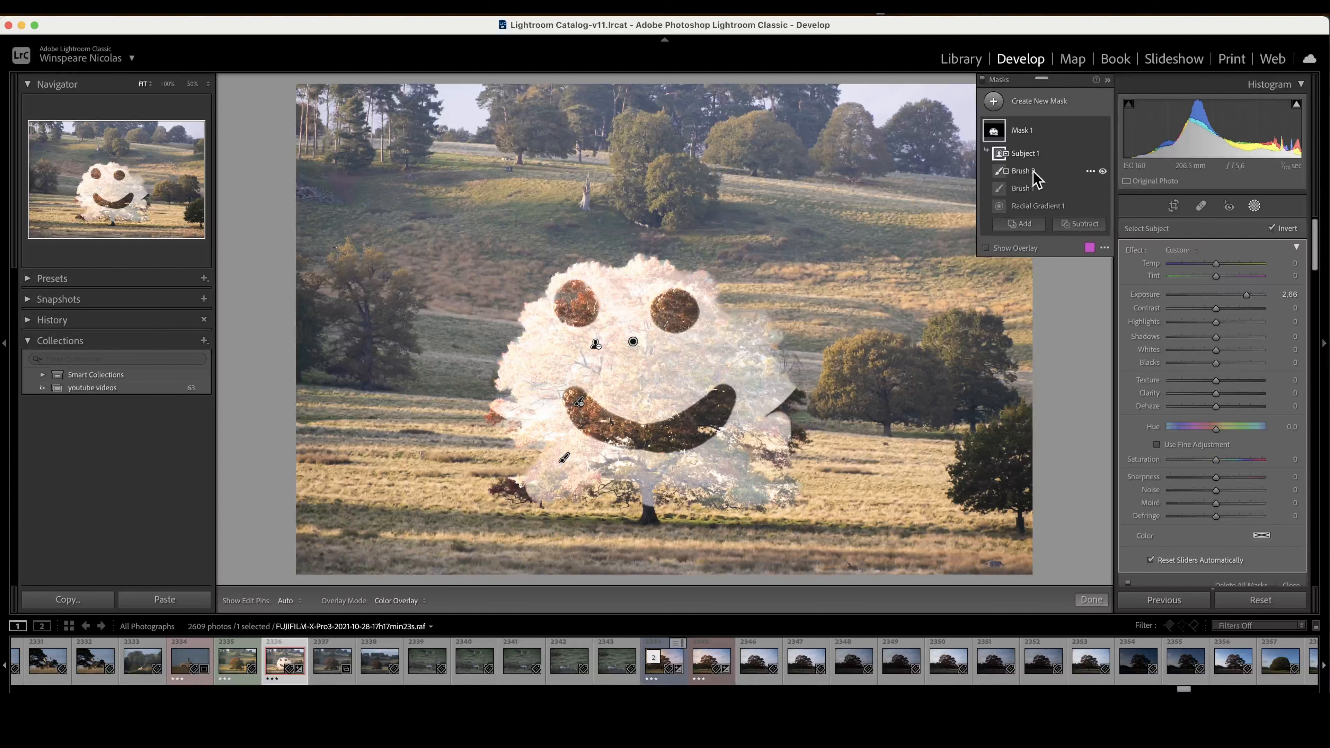
# Step: Duplicate the smiley face mask and rename the copy as invert
pyautogui.click(1024, 135)
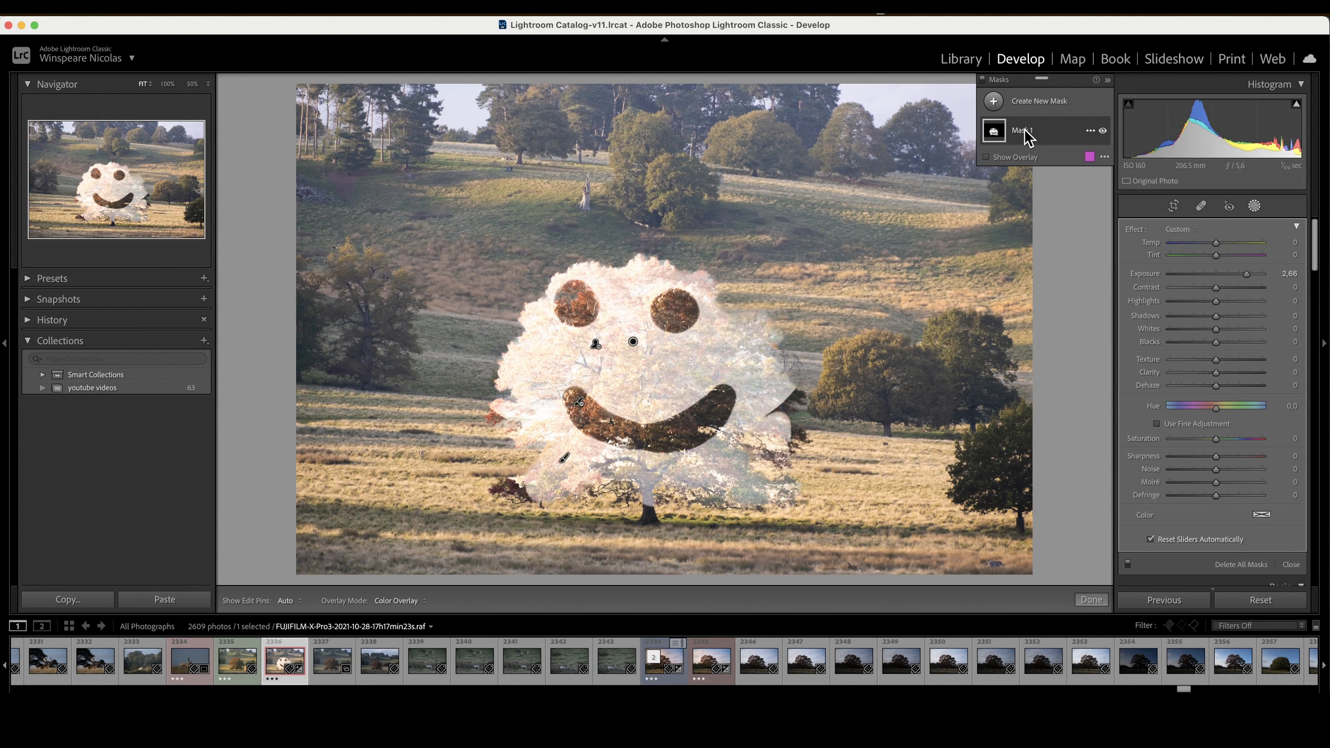
pyautogui.click(1091, 132)
pyautogui.click(1128, 183)
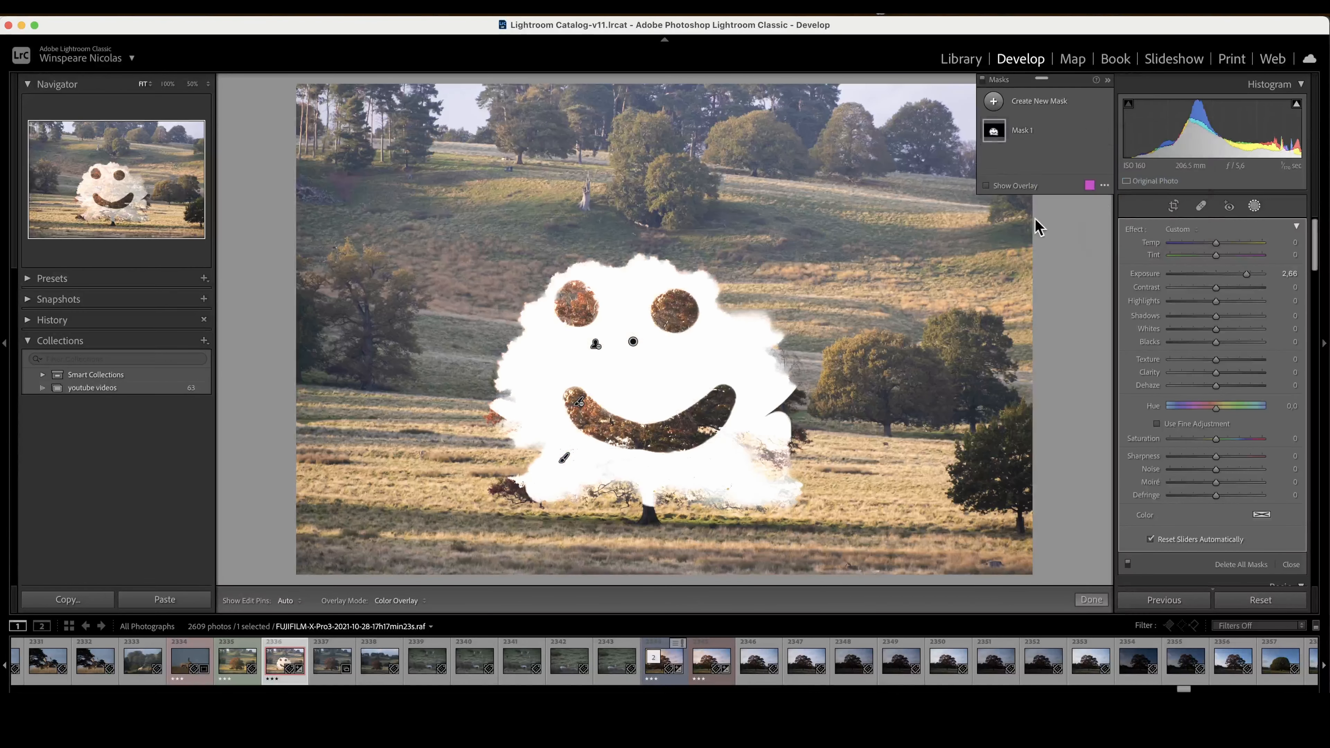
pyautogui.doubleClick(1029, 132)
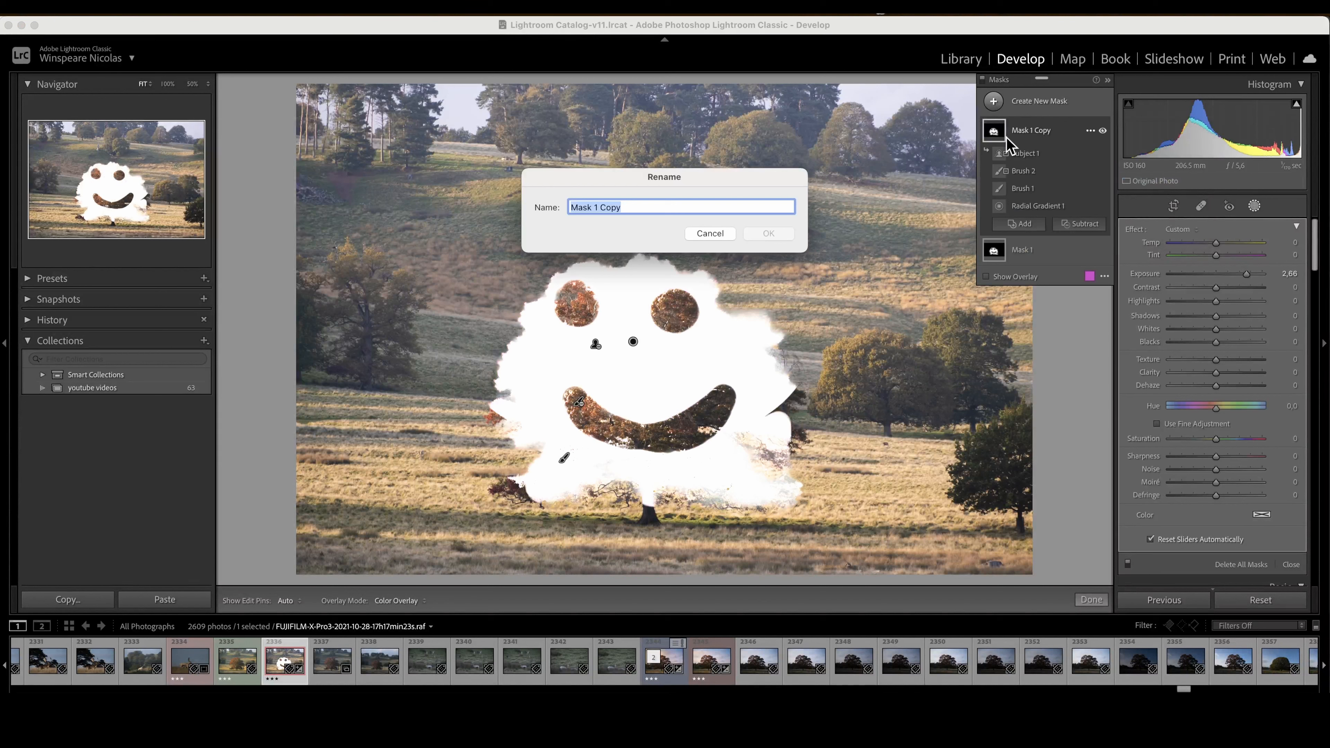
pyautogui.write('o')
pyautogui.press('BackSpace')
pyautogui.write('invert')
pyautogui.press('Return')
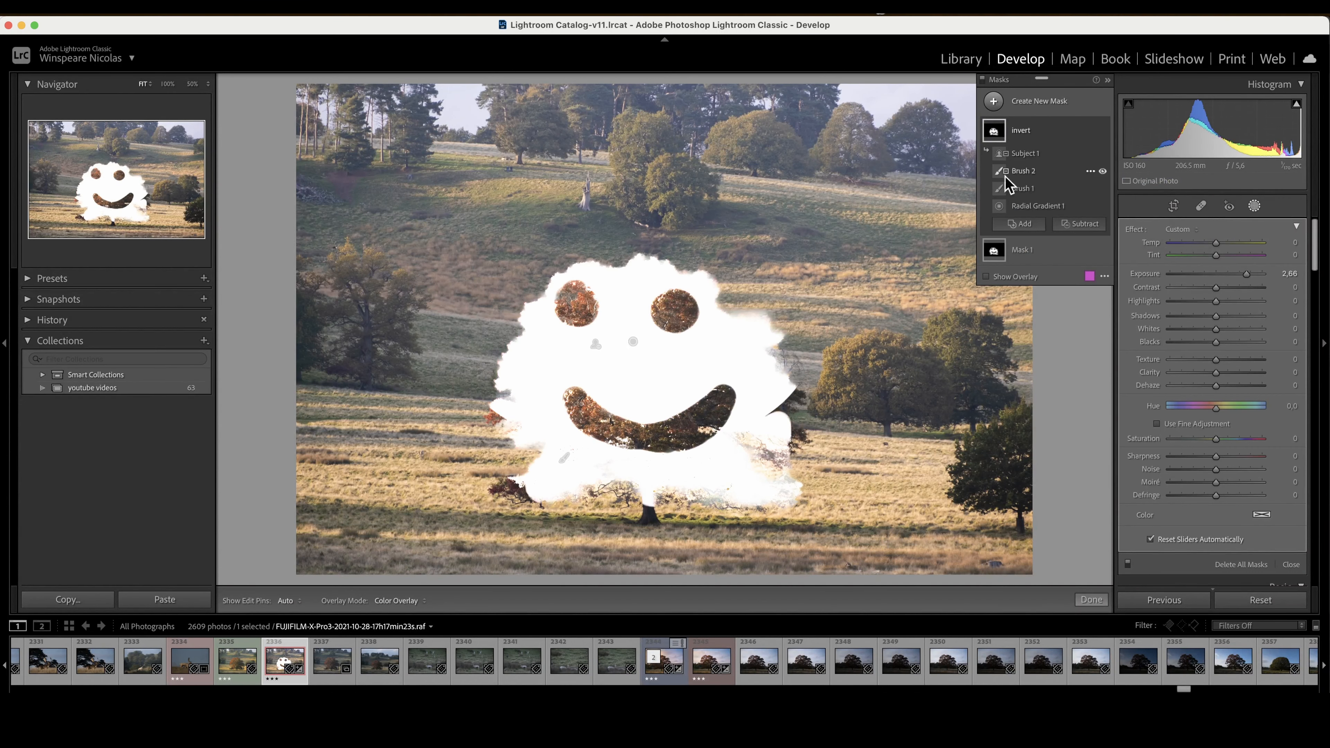
# Step: Invert Radial Gradient 1 in the invert mask and convert its Brush 1 component to Subtract
pyautogui.click(1022, 206)
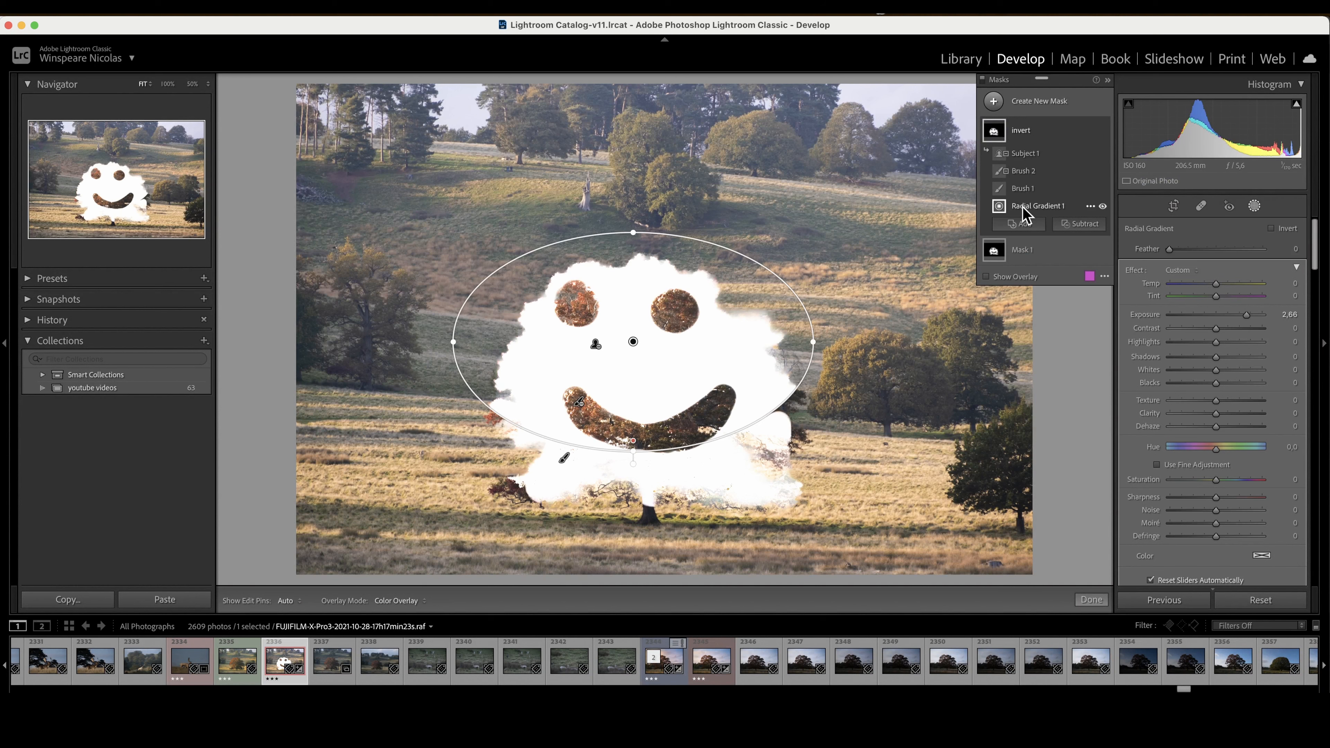
pyautogui.click(1272, 229)
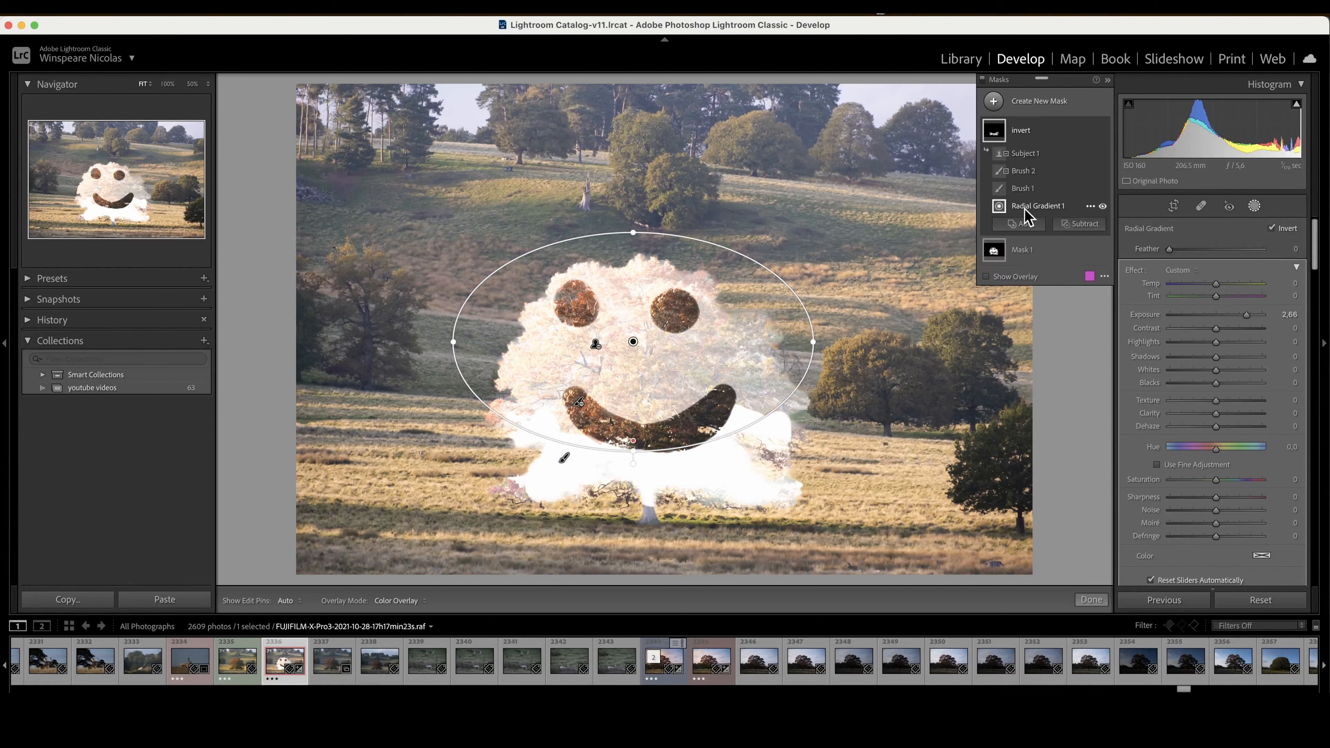
pyautogui.click(1025, 194)
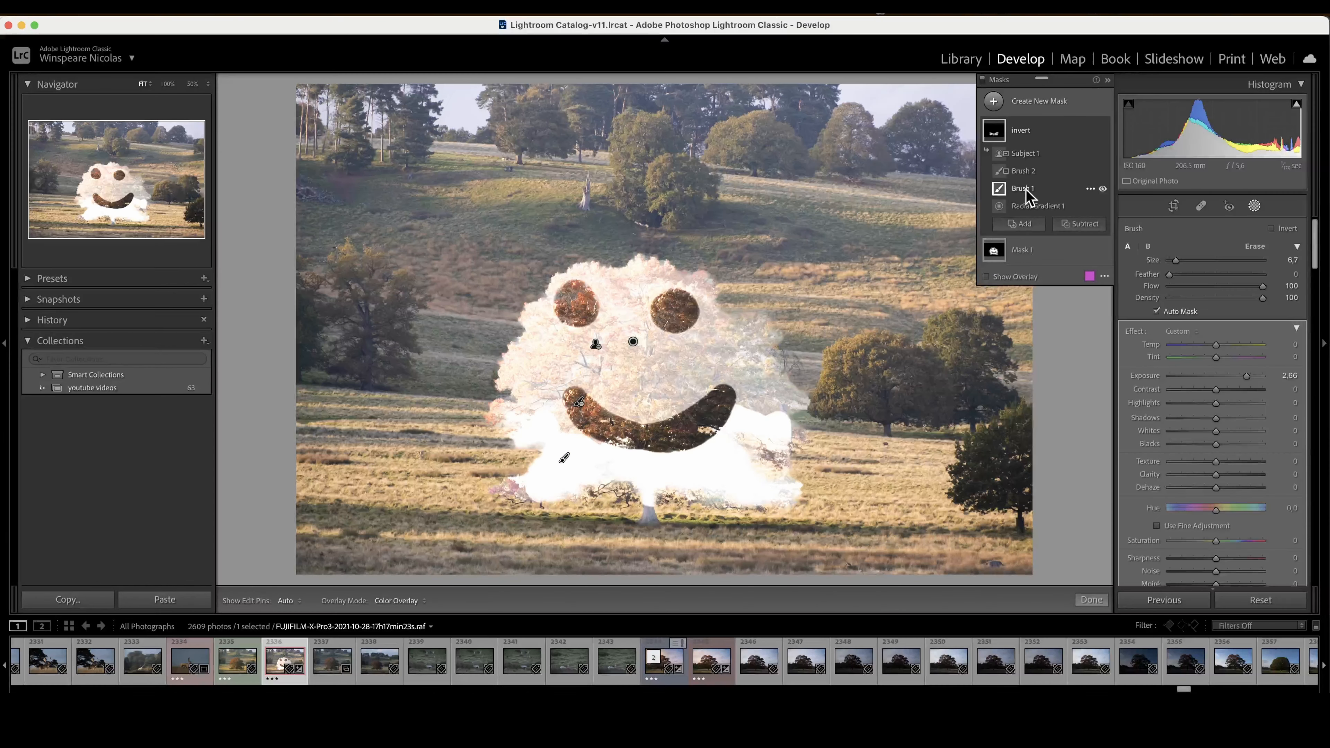
pyautogui.click(1090, 190)
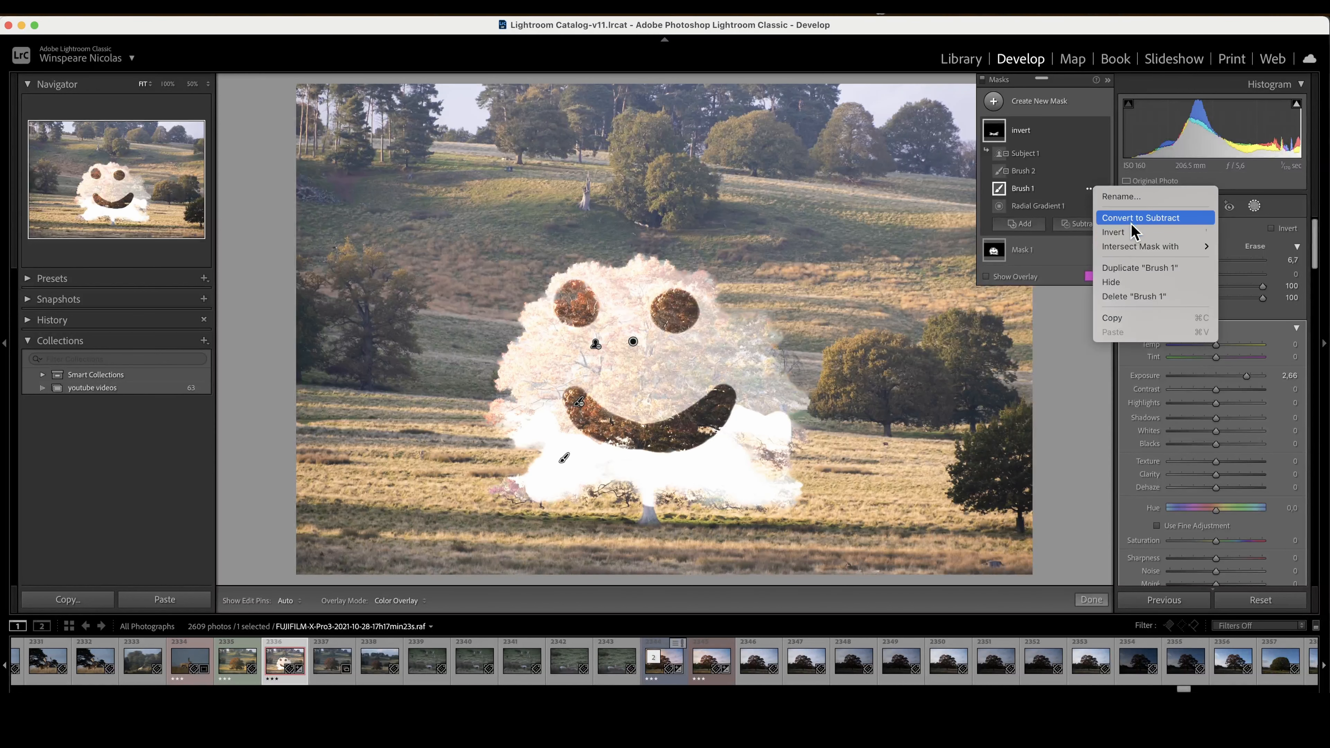
pyautogui.click(1120, 220)
# Step: Convert the invert mask's Brush 2 and Subject 1 components to Add
pyautogui.click(1090, 172)
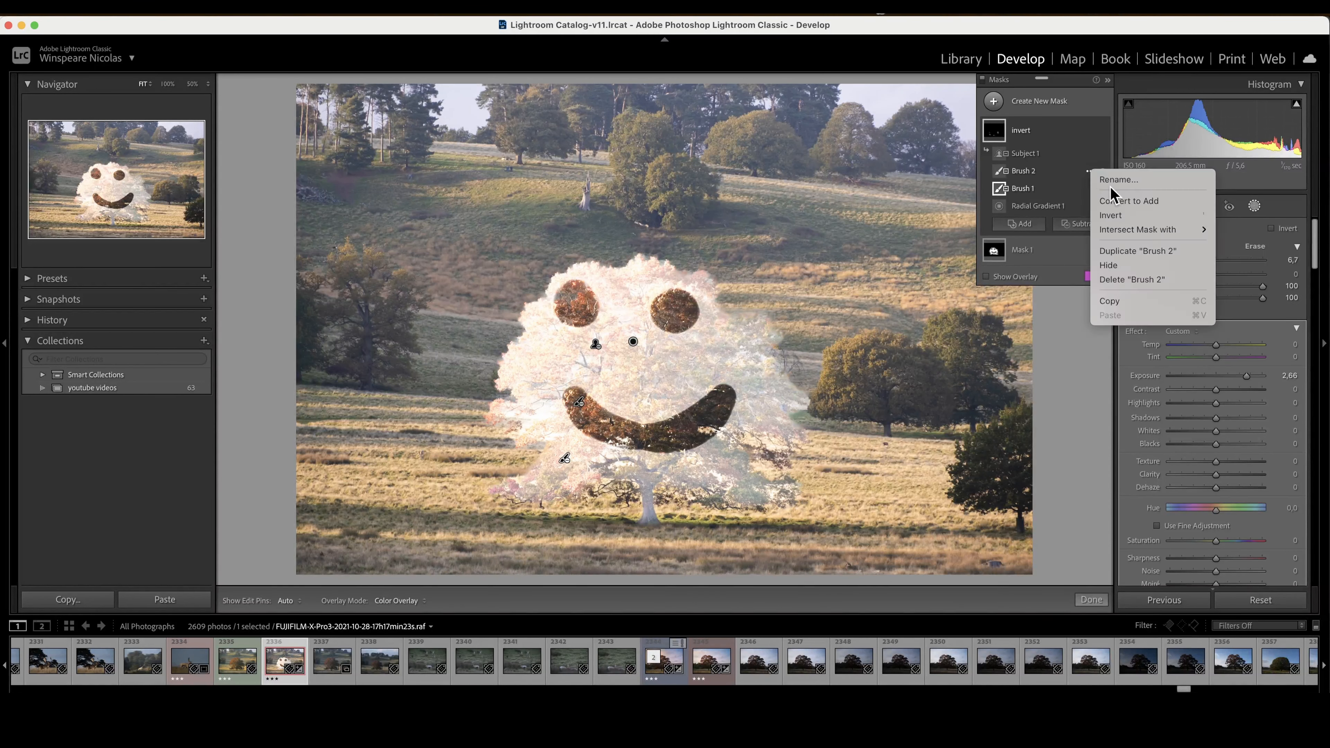
pyautogui.click(1126, 205)
pyautogui.click(1091, 153)
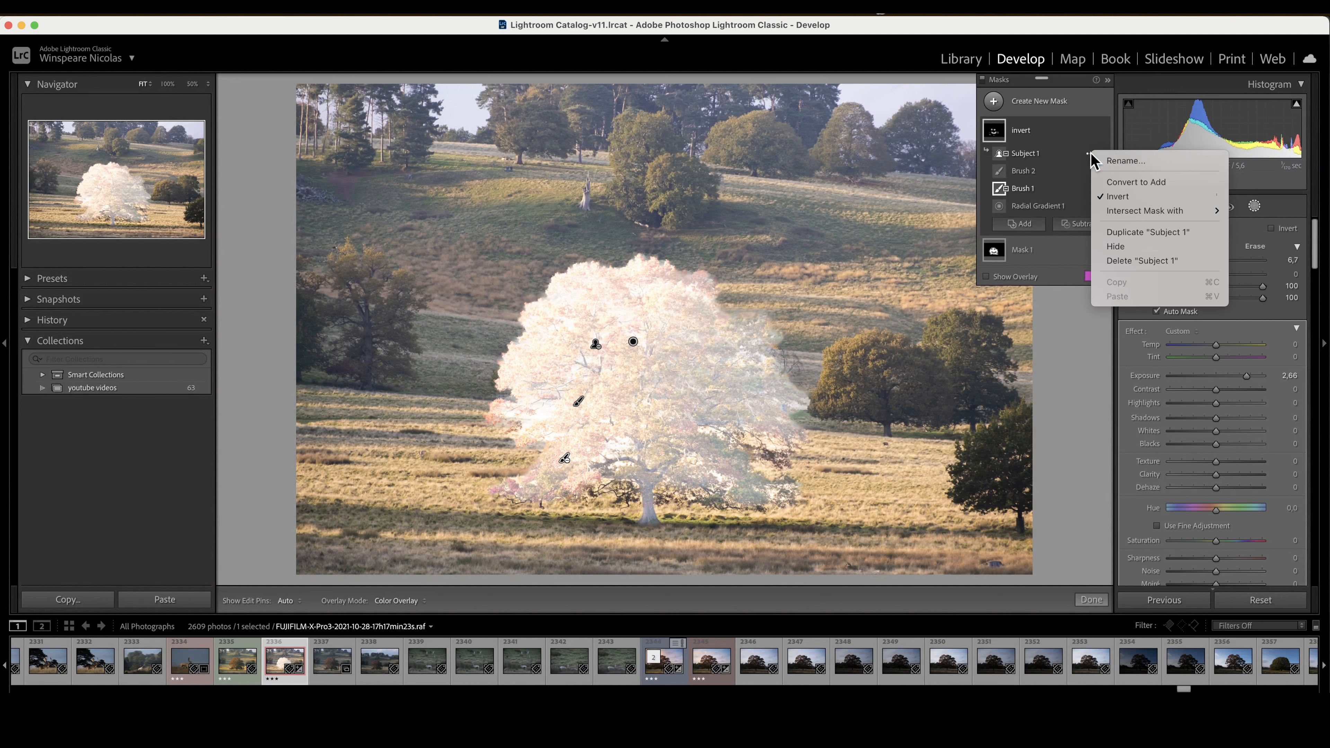
pyautogui.click(1133, 183)
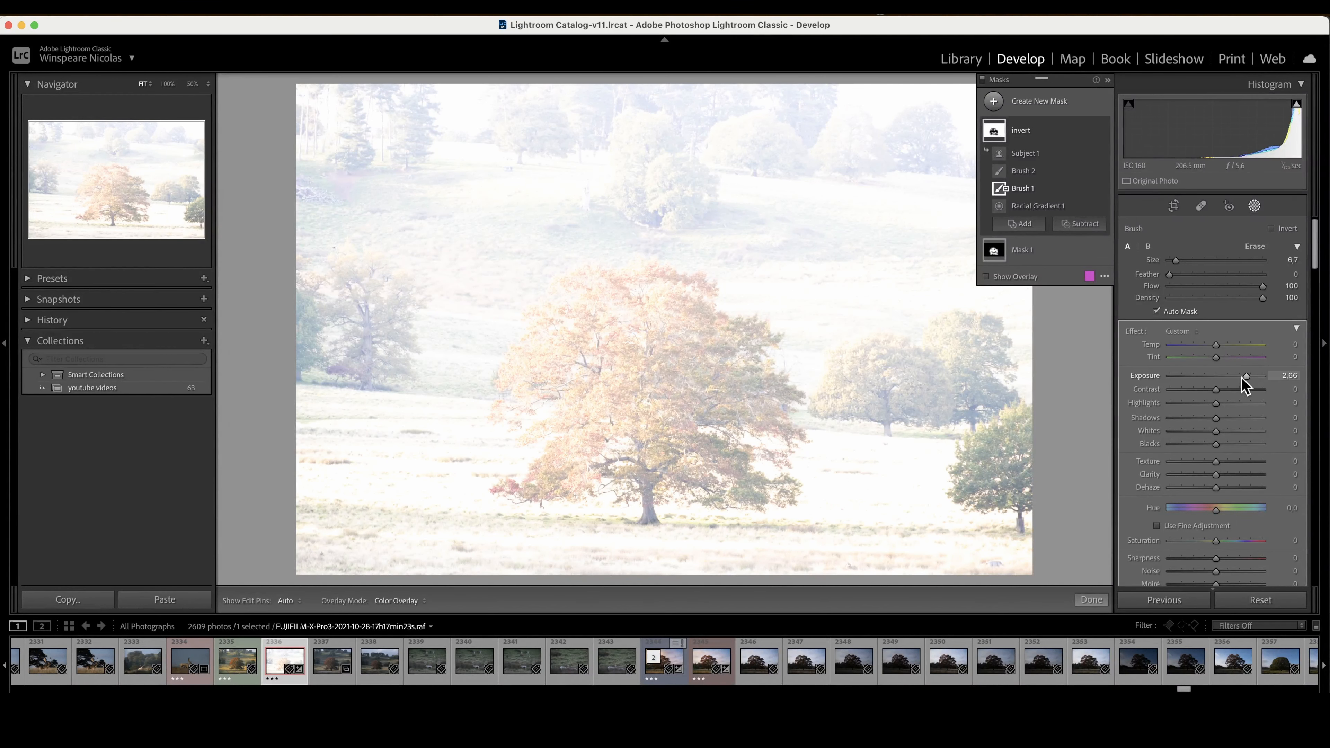
# Step: Lower Mask 1's exposure until the smiley shape is nearly black and raise the invert mask's exposure to 4.00
pyautogui.moveTo(1244, 380); pyautogui.dragTo(1216, 378)
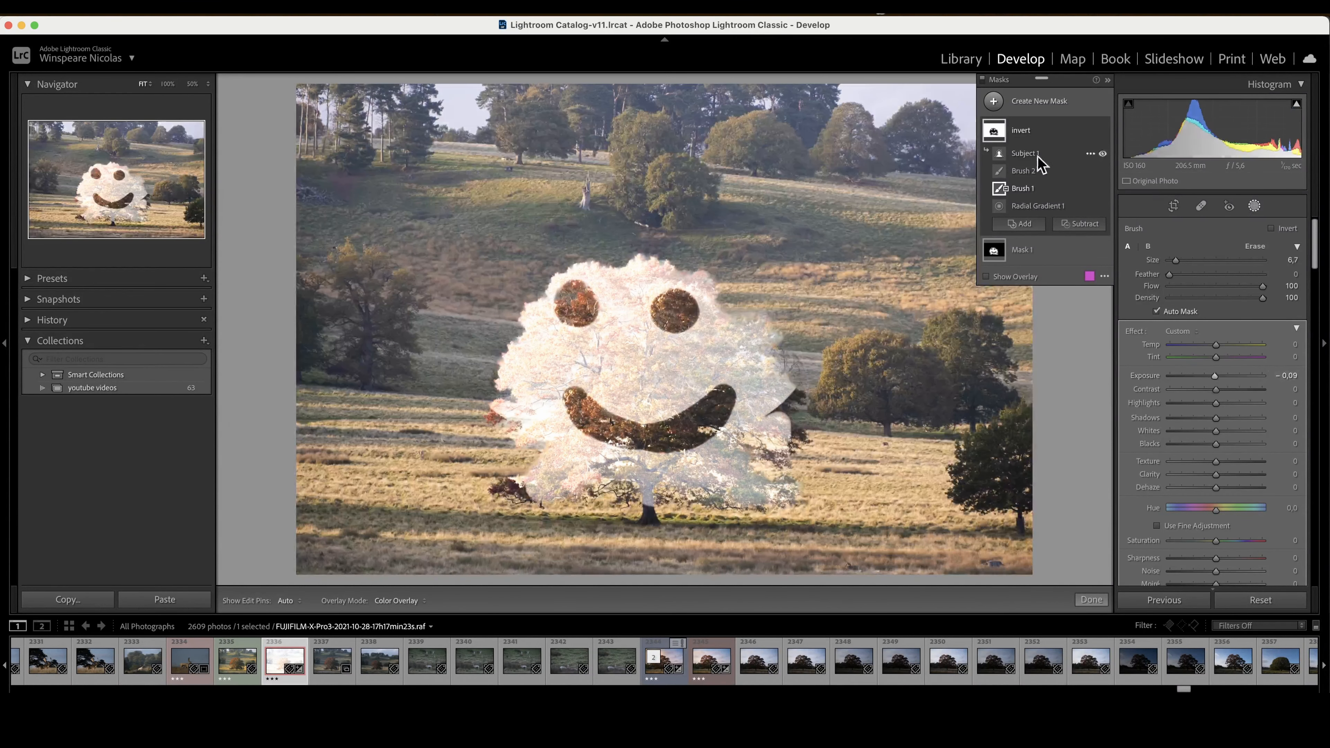
pyautogui.click(1024, 135)
pyautogui.click(1024, 159)
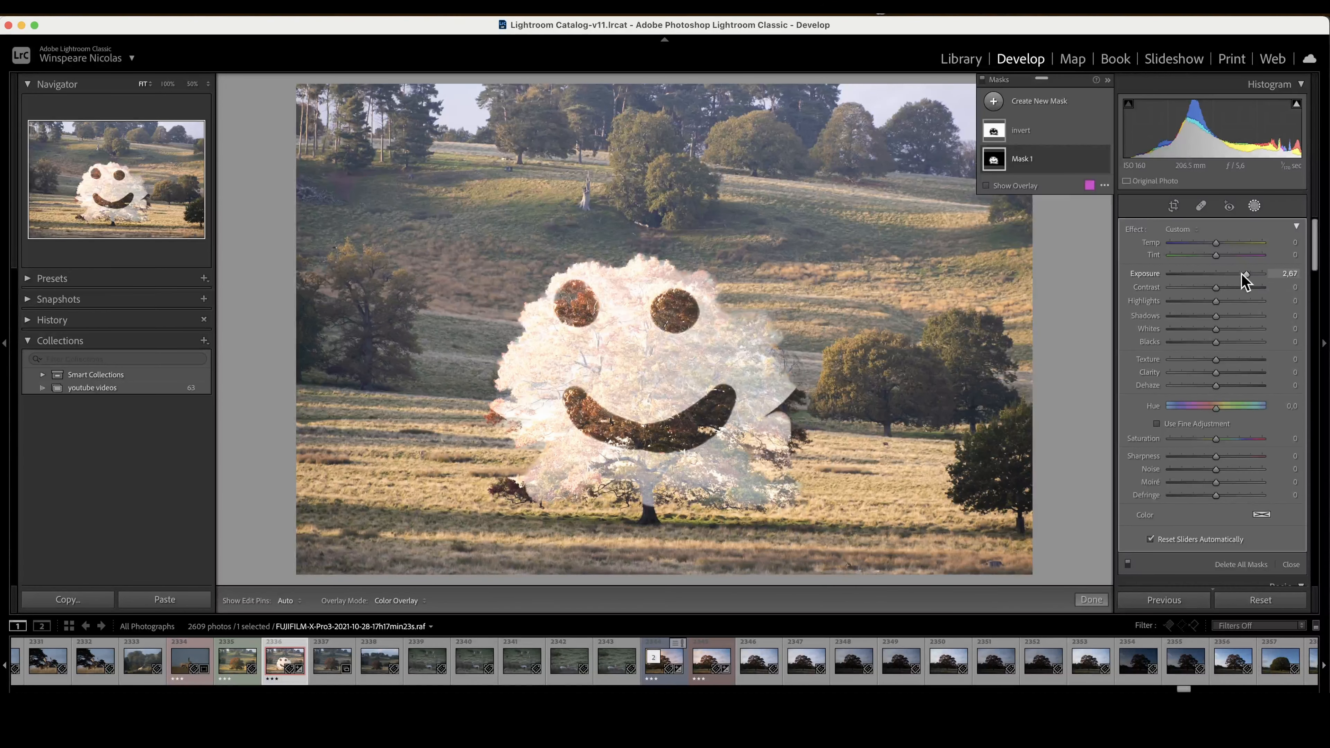
pyautogui.moveTo(1243, 275); pyautogui.dragTo(1155, 276)
pyautogui.click(1028, 134)
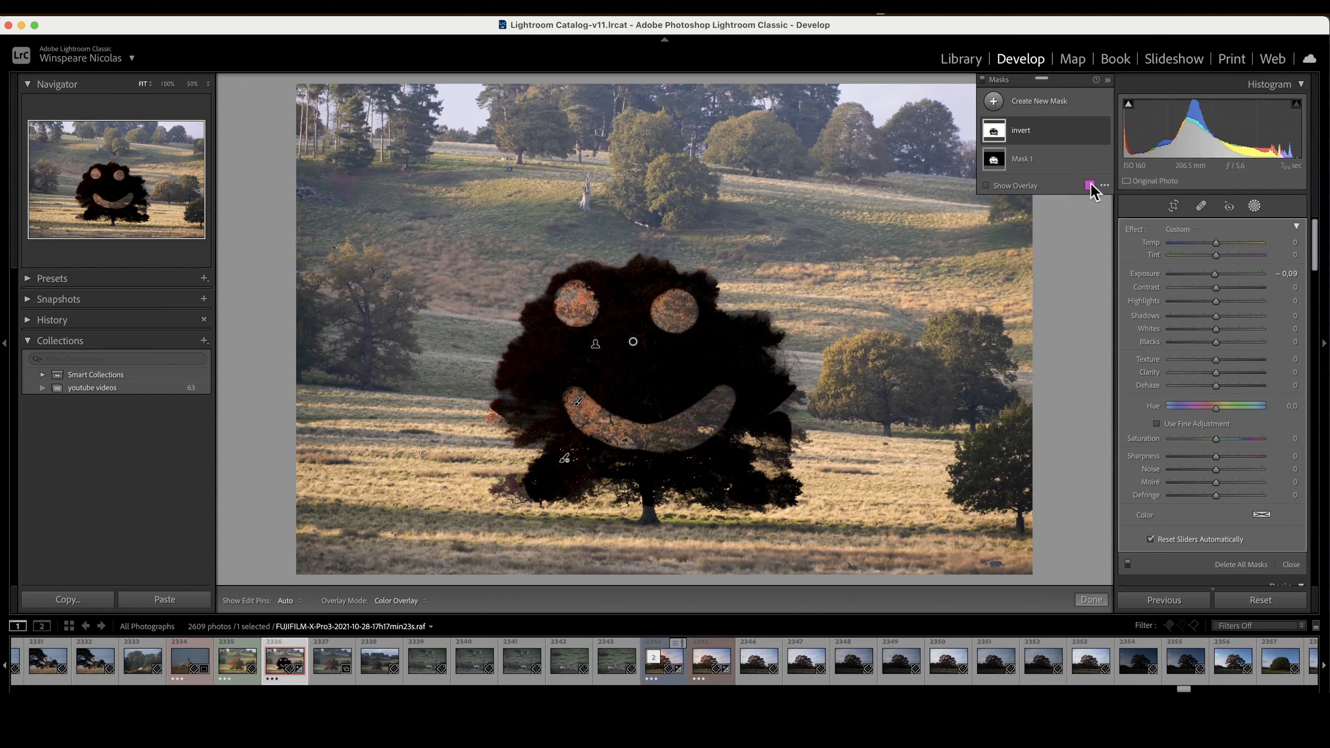
pyautogui.moveTo(1216, 274); pyautogui.dragTo(1262, 281)
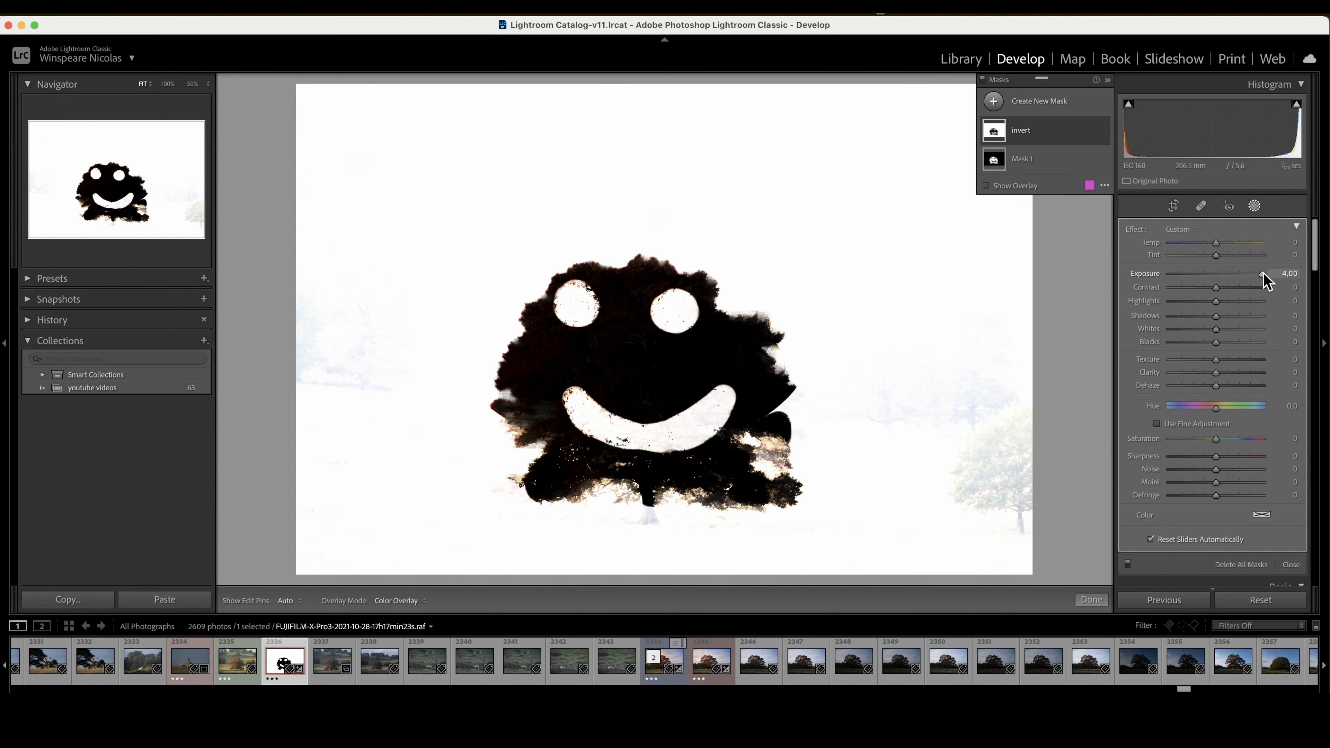
pyautogui.press('o')
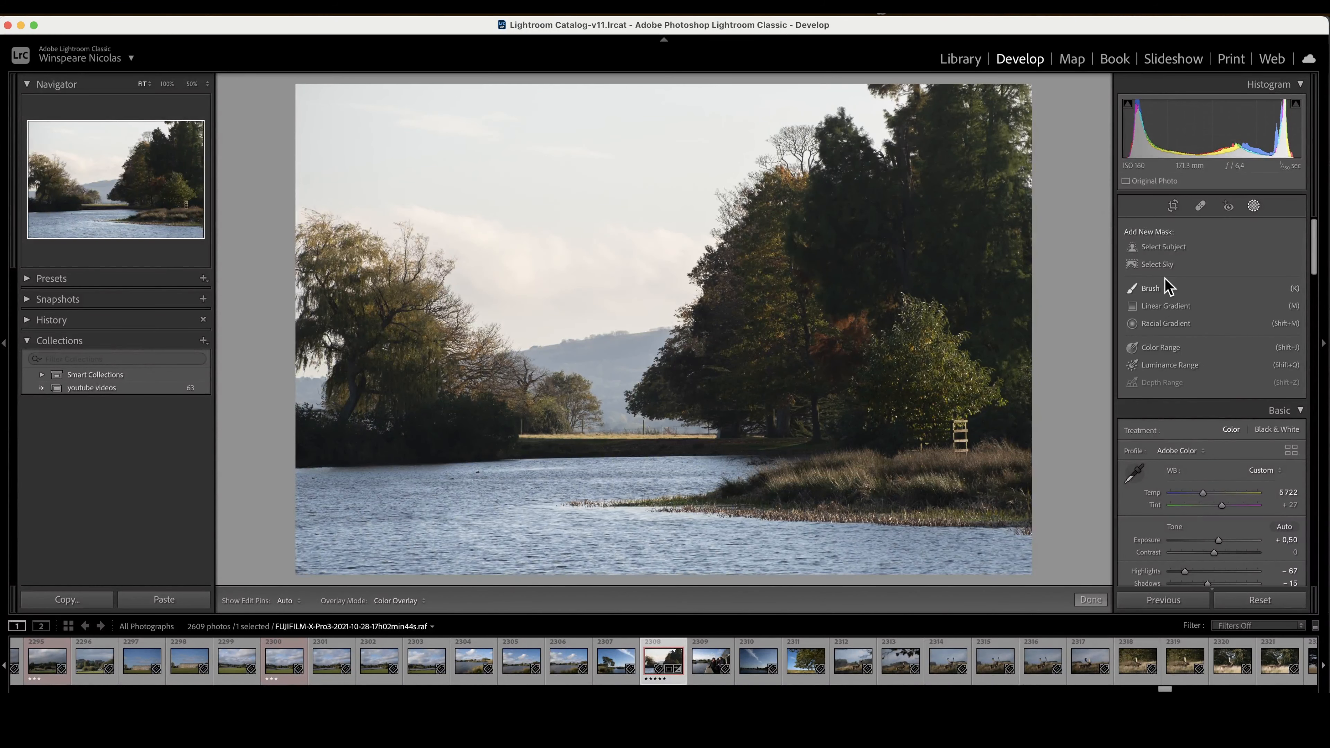
# Step: On the lake photo, create a diagonal linear gradient mask covering the large trees and fading toward the sky
pyautogui.click(1175, 305)
pyautogui.moveTo(969, 344); pyautogui.dragTo(671, 182)
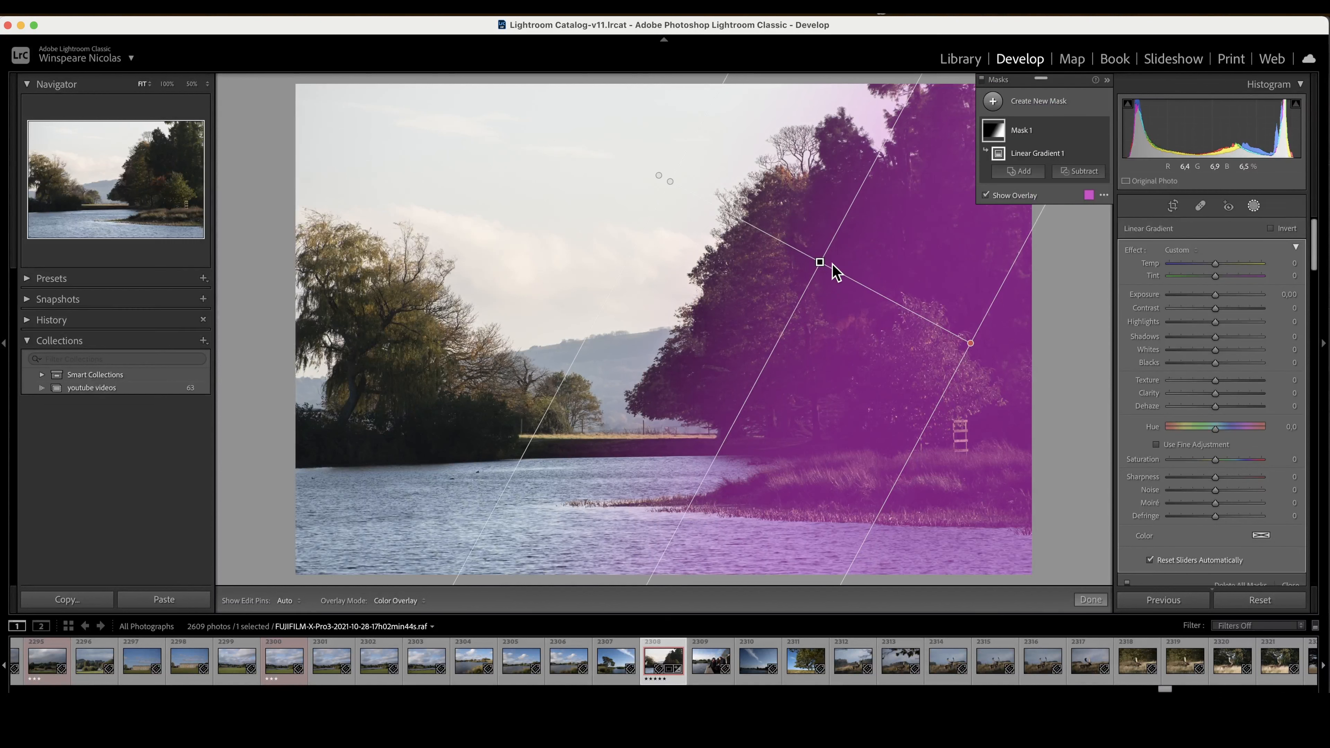
pyautogui.moveTo(820, 262); pyautogui.dragTo(803, 246)
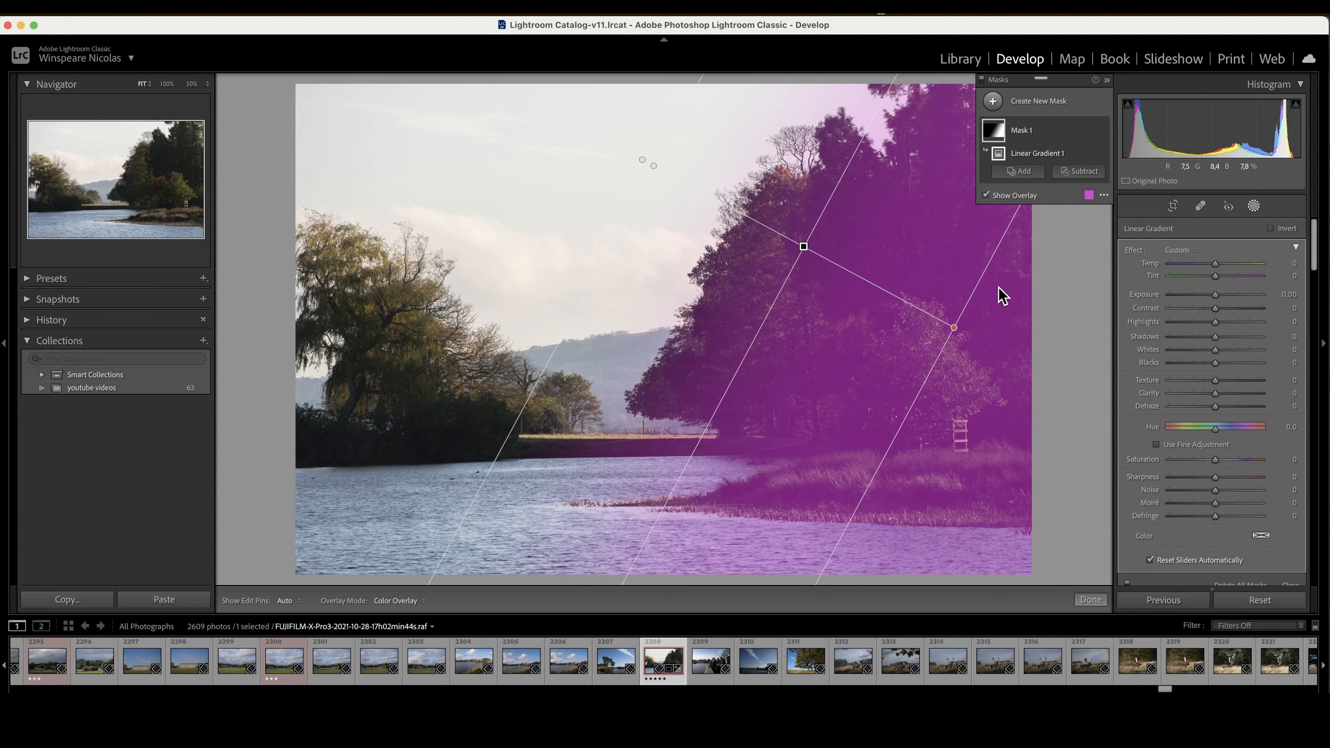
# Step: Subtract the sky from the linear gradient mask with Select Sky
pyautogui.click(1040, 171)
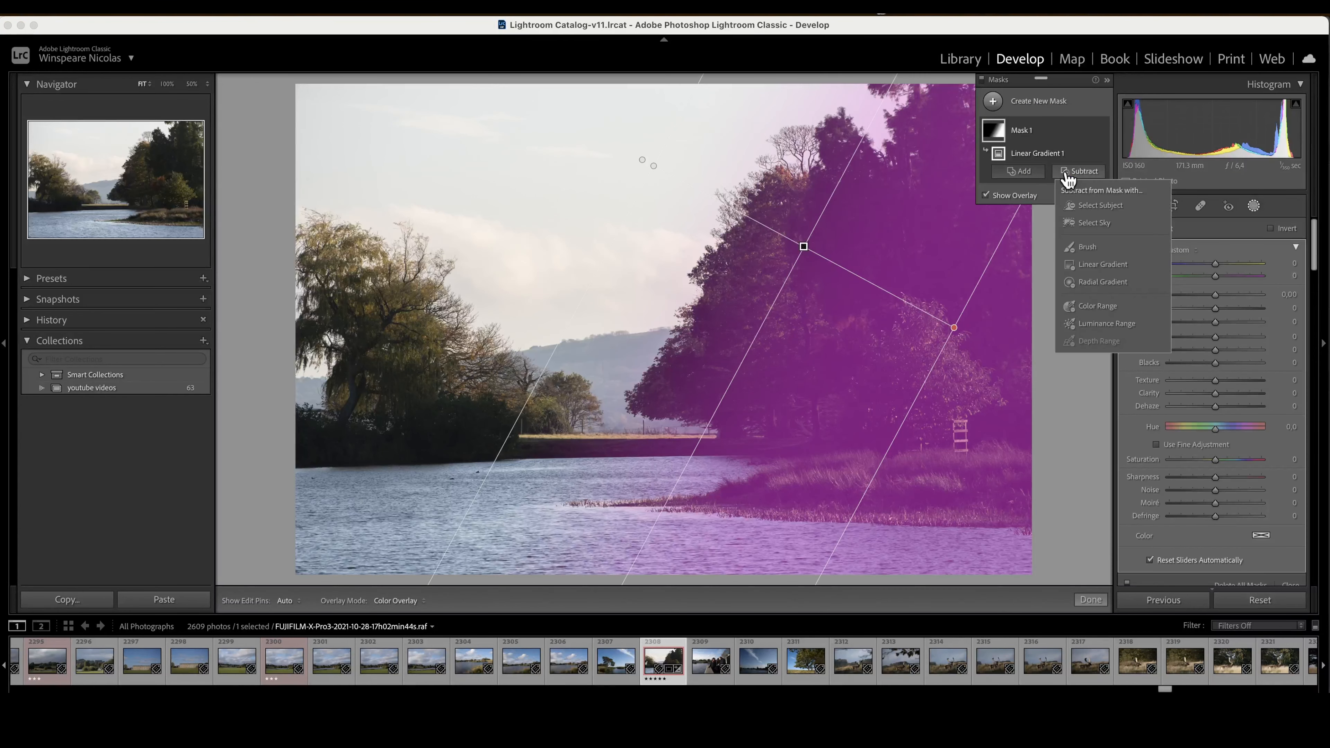
pyautogui.click(1119, 208)
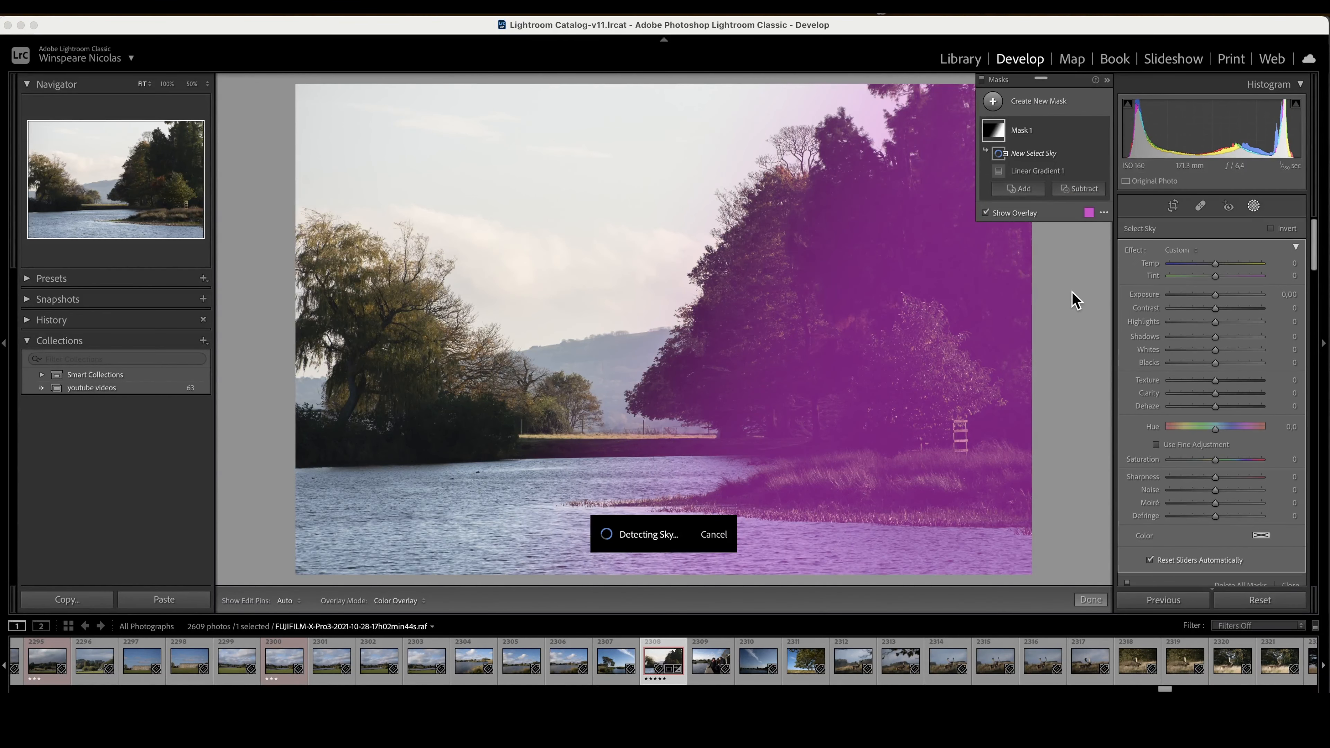
pyautogui.moveTo(1051, 150)
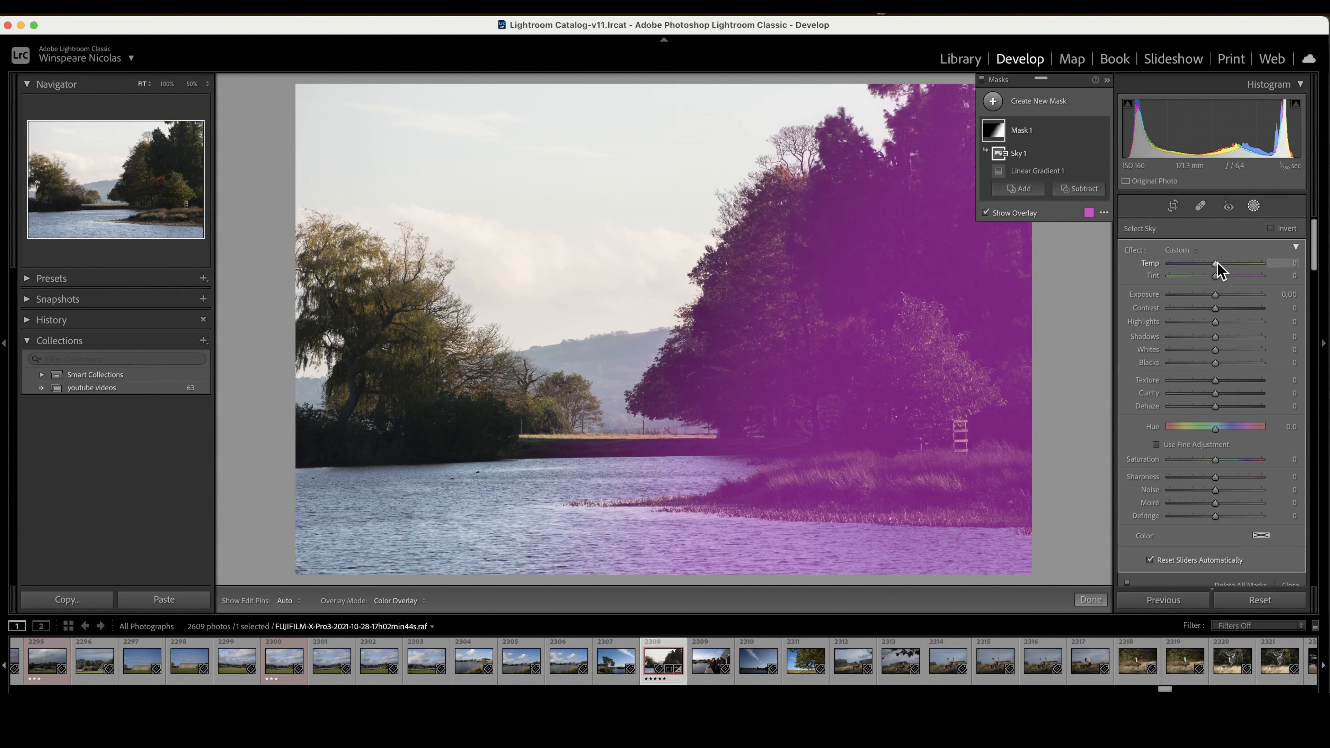
# Step: Hide the overlay and set the mask's Temp to 50, Exposure to 0.38, Clarity to 1 and Dehaze to 34
pyautogui.click(985, 212)
pyautogui.moveTo(1218, 264); pyautogui.dragTo(1221, 295)
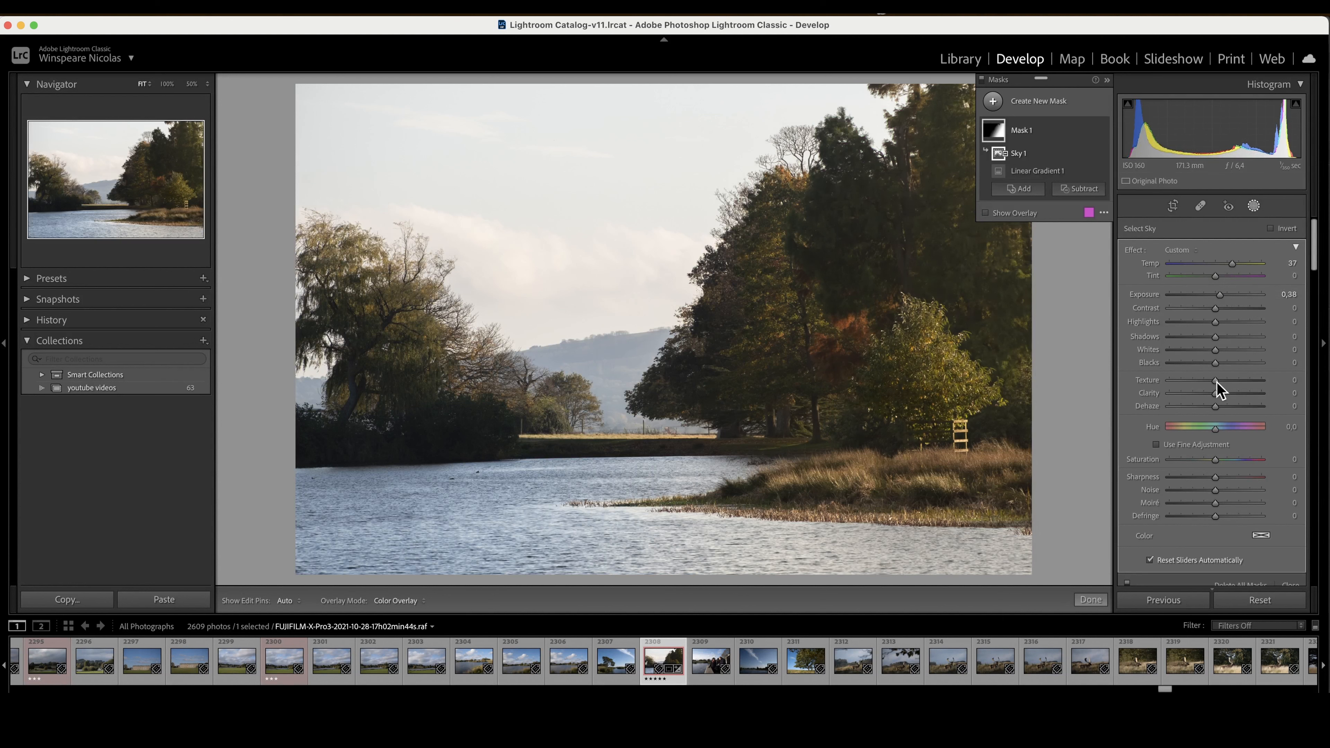
pyautogui.moveTo(1215, 394); pyautogui.dragTo(1230, 408)
pyautogui.moveTo(1235, 263); pyautogui.dragTo(1240, 263)
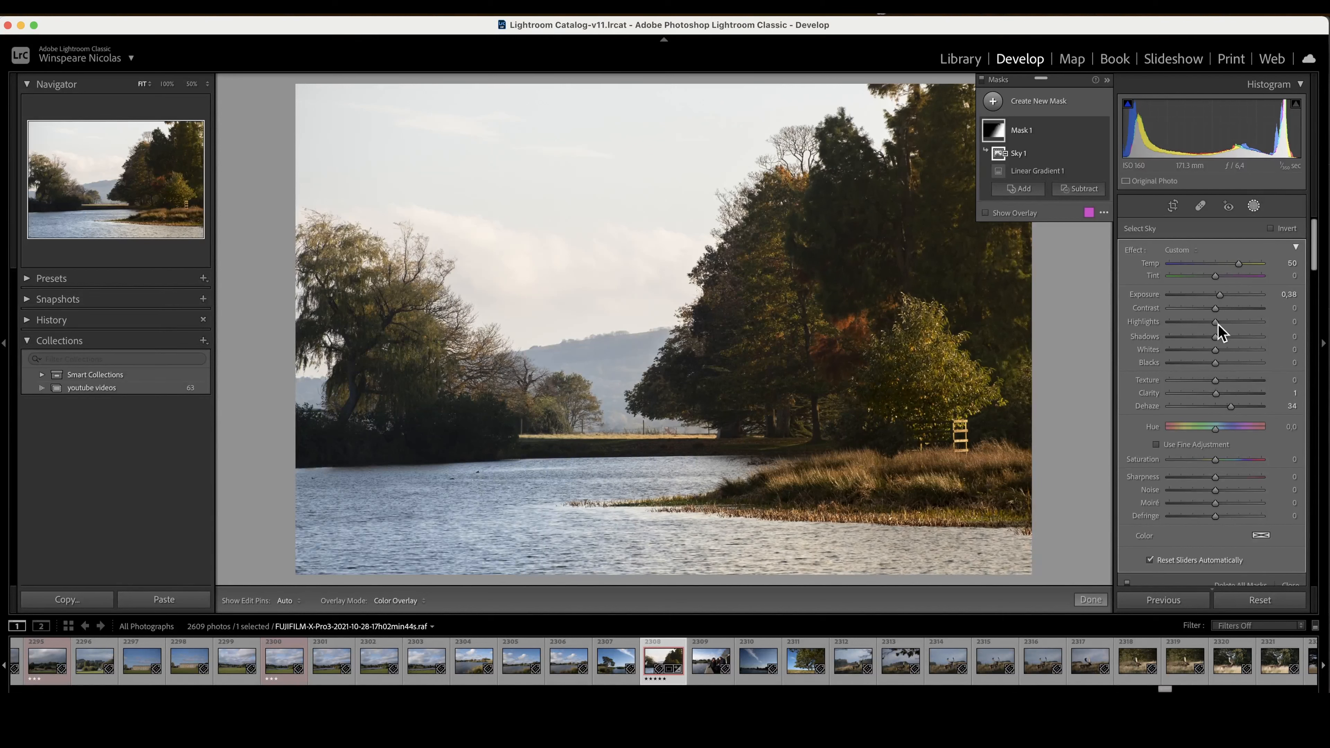
# Step: Rename Mask 1 as trees
pyautogui.doubleClick(1026, 134)
pyautogui.write('trees')
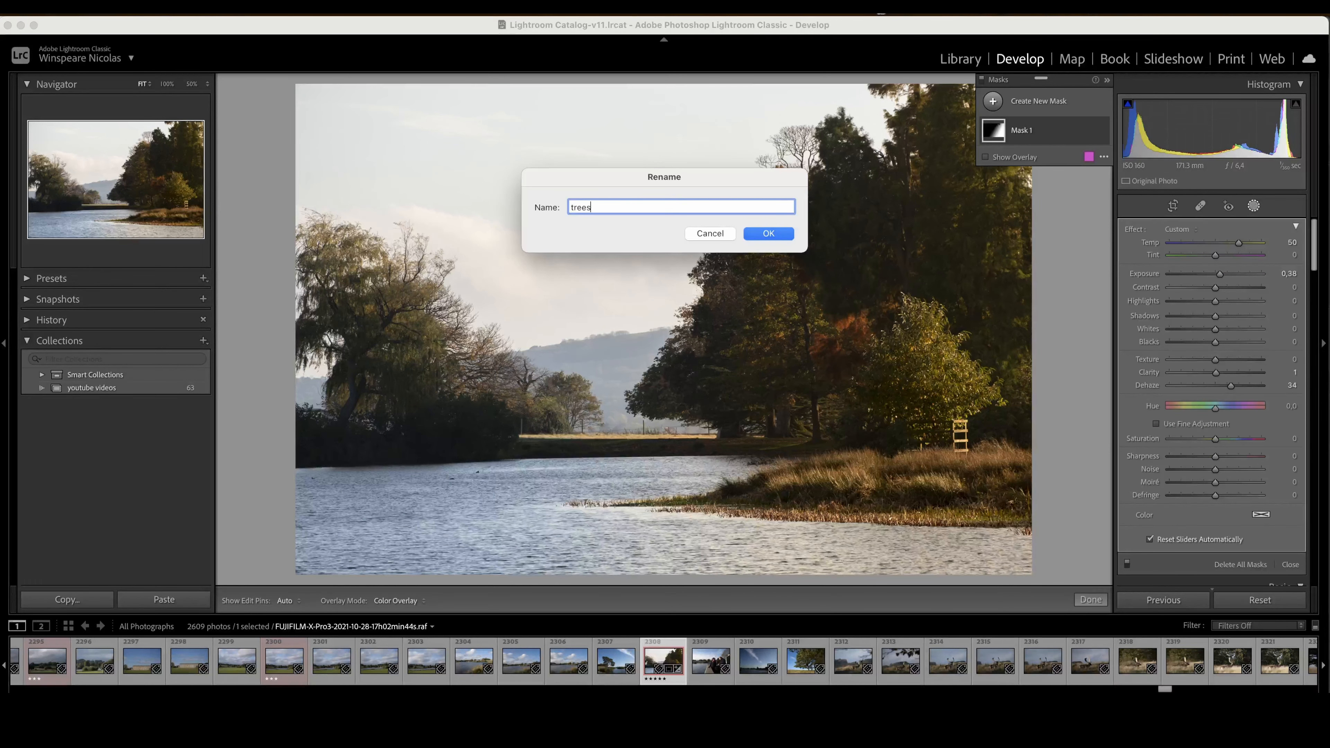
pyautogui.press('Return')
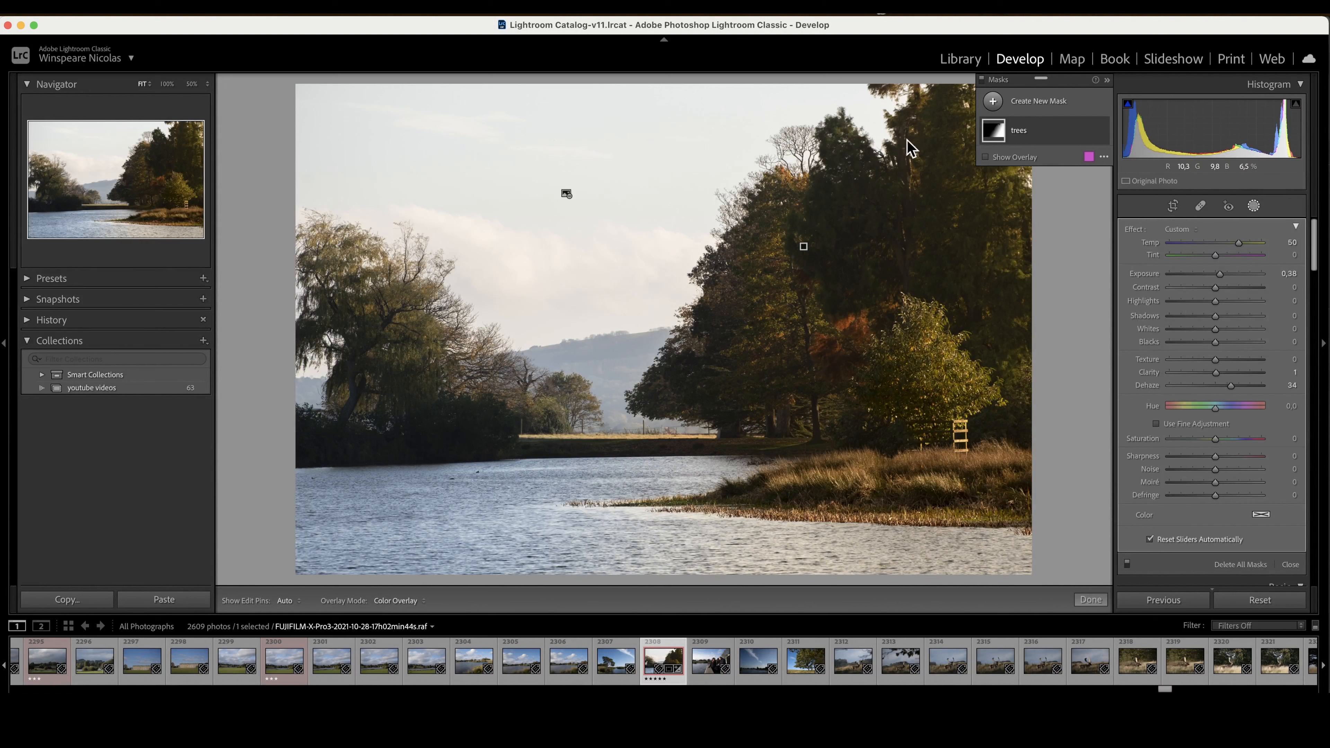
# Step: Duplicate the trees mask and rename the copy as sky
pyautogui.click(1087, 131)
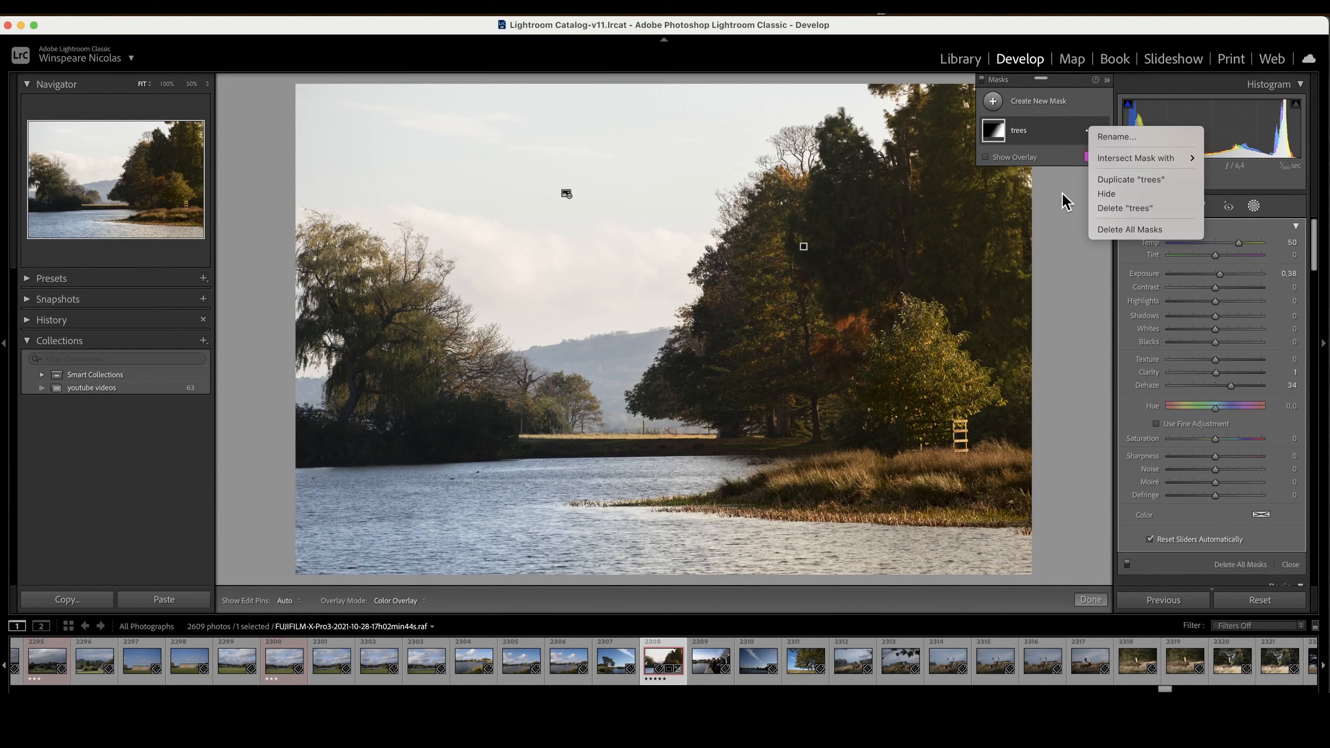
pyautogui.click(1120, 180)
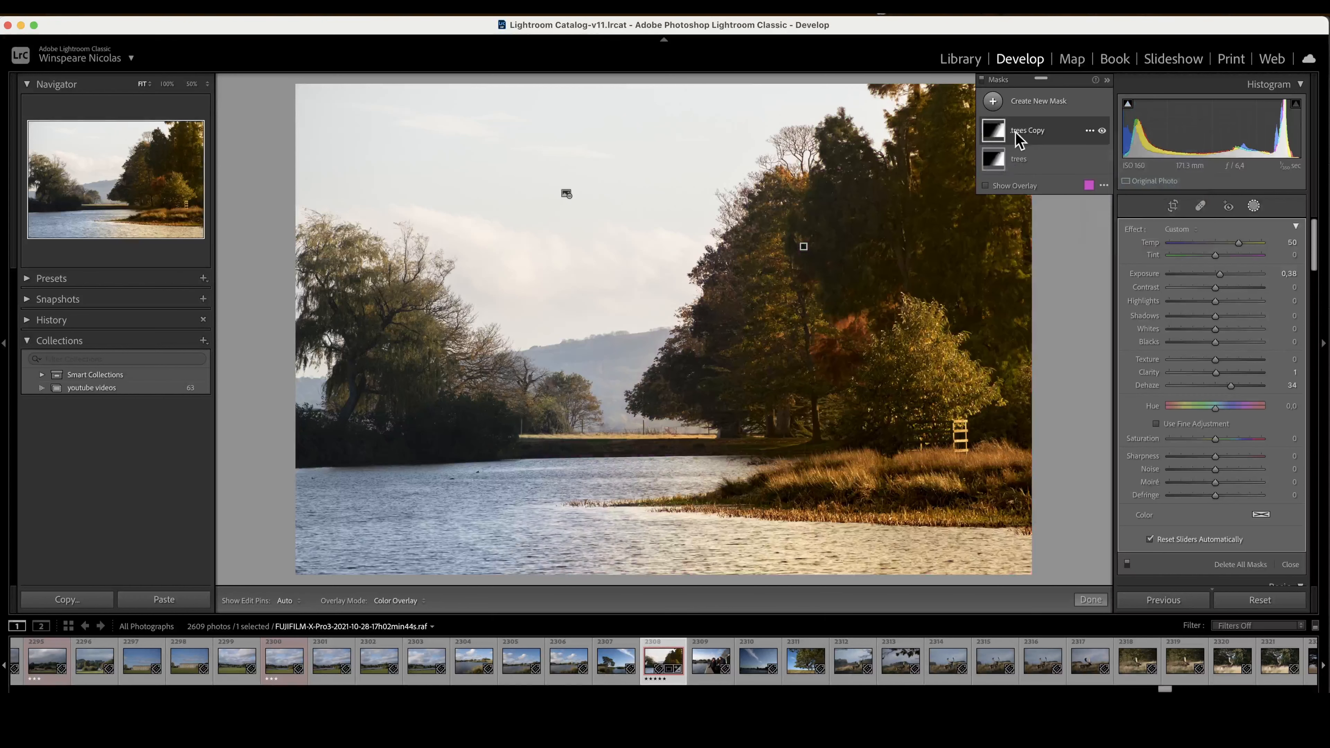
pyautogui.doubleClick(1026, 137)
pyautogui.write('sk')
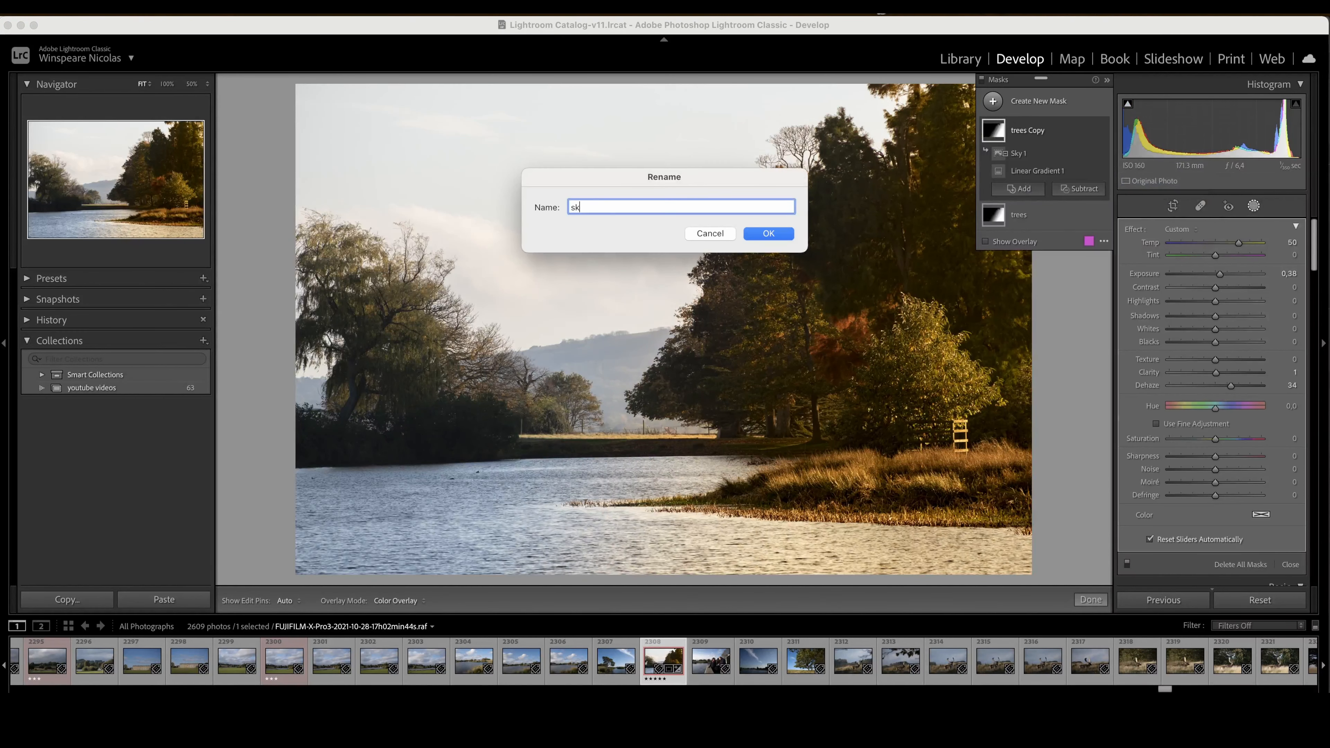
pyautogui.write('y')
pyautogui.press('Return')
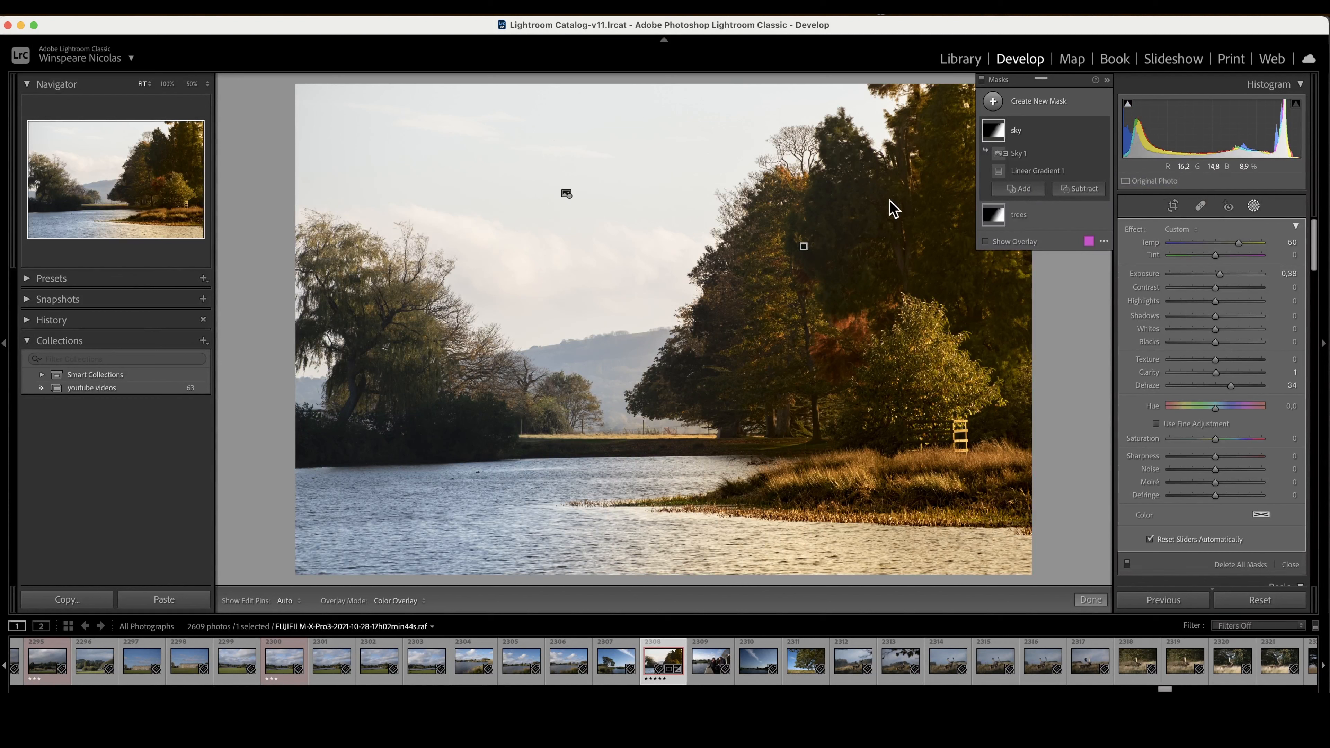
# Step: Reorder the sky mask's components so that Sky 1 sits below Linear Gradient 1
pyautogui.moveTo(993, 191)
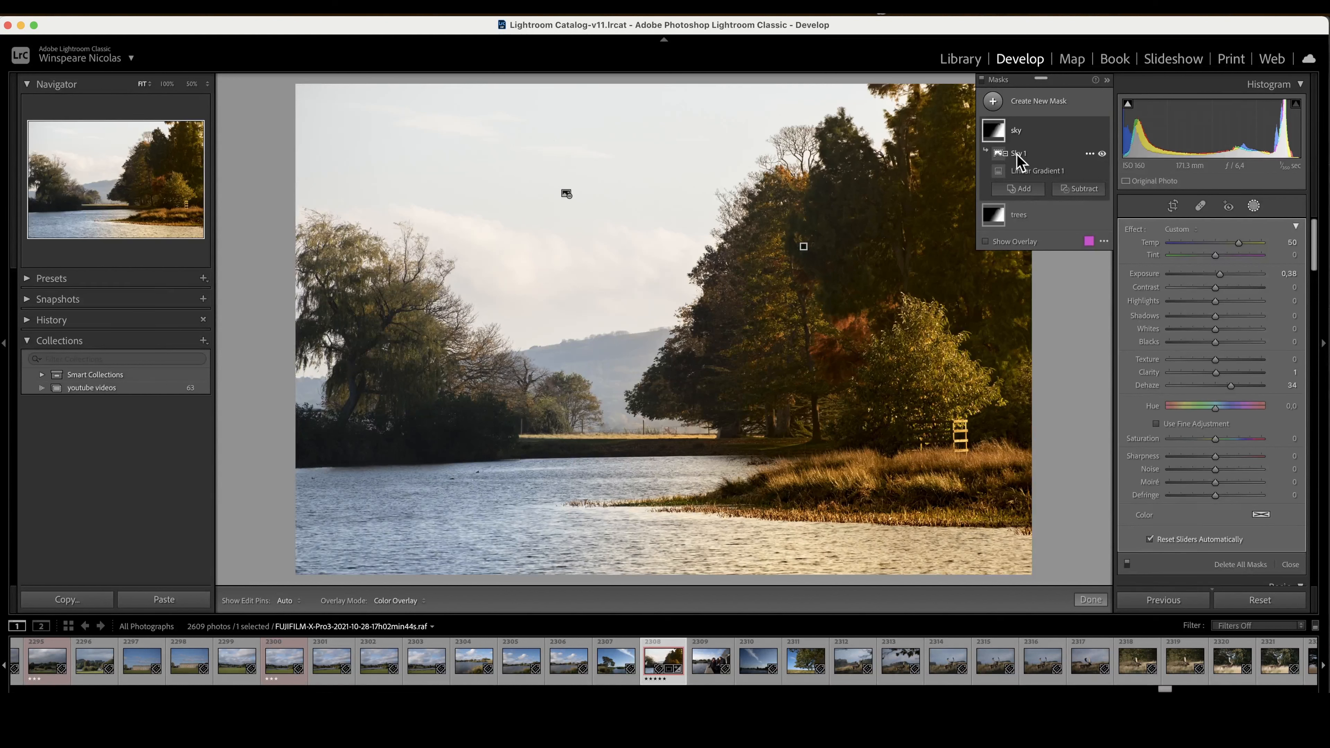
pyautogui.moveTo(1016, 157); pyautogui.dragTo(1025, 181)
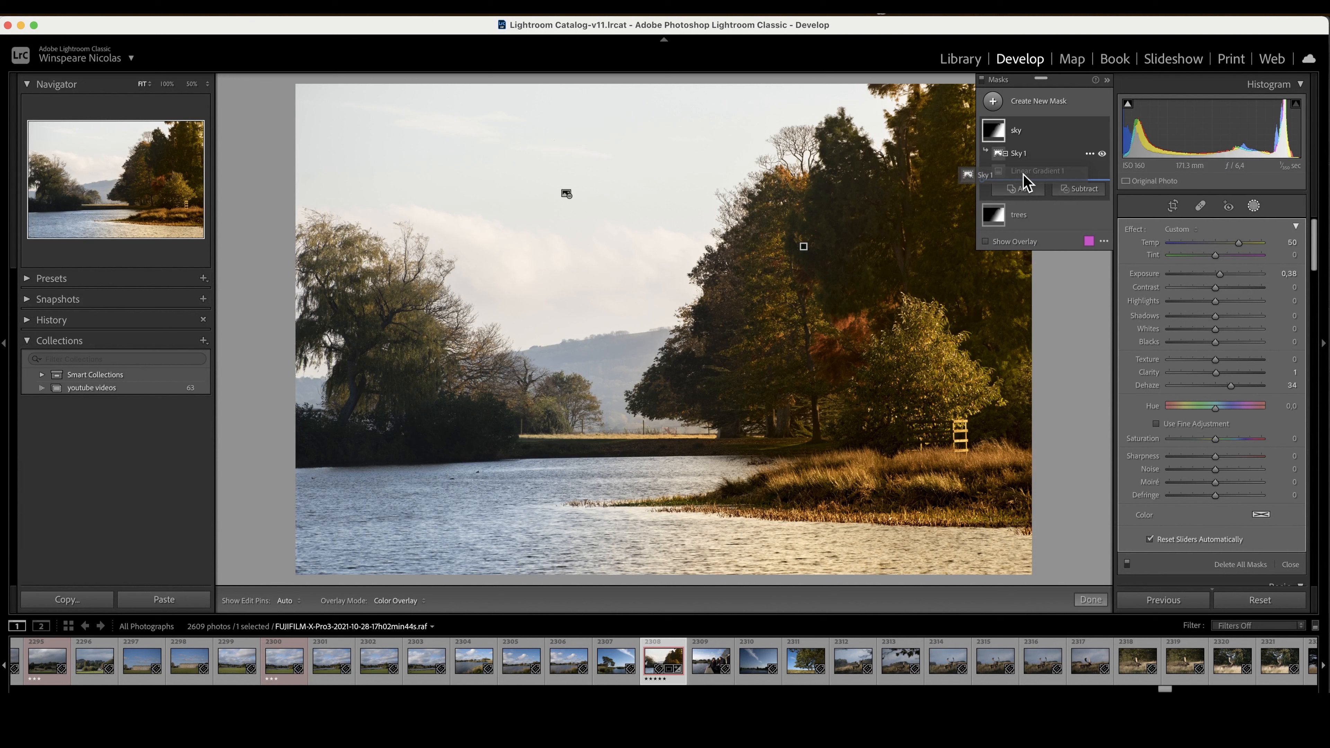
pyautogui.moveTo(1023, 176); pyautogui.dragTo(1022, 180)
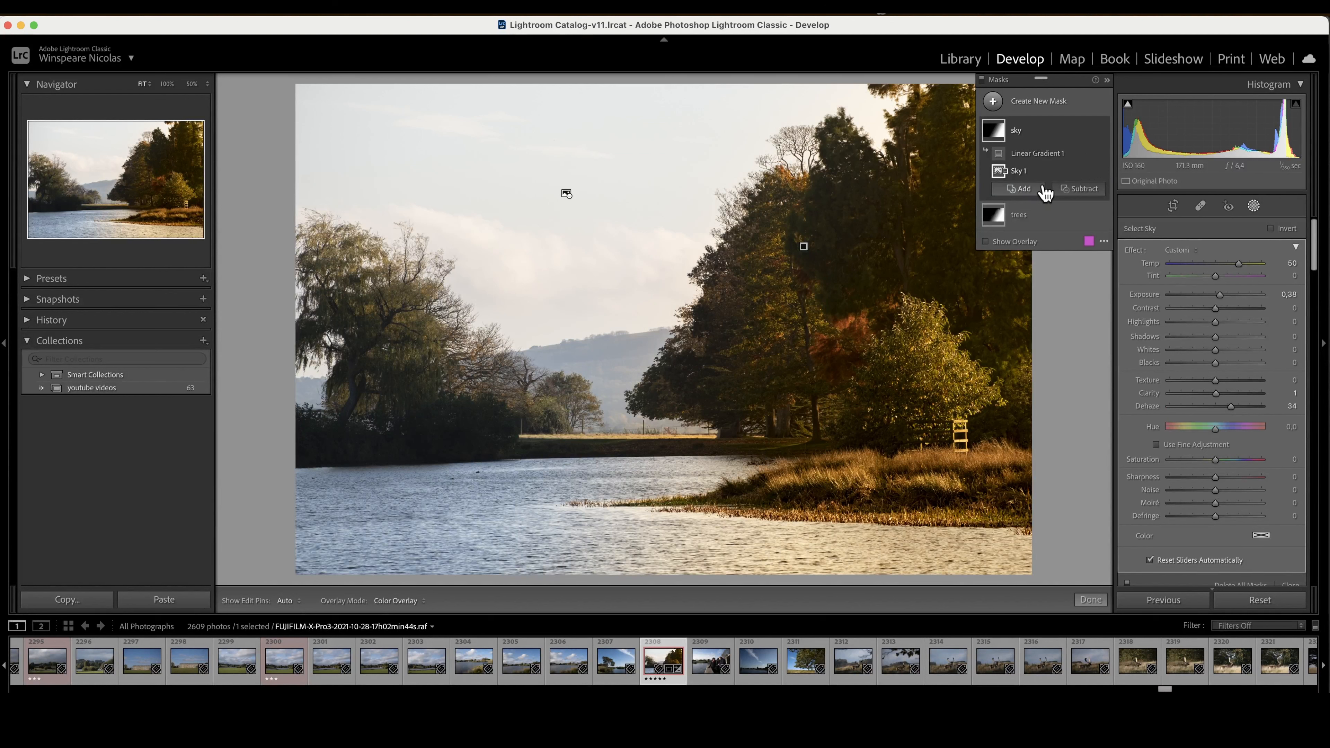
pyautogui.moveTo(1006, 175)
# Step: Reset all of the sky mask's effect adjustments to zero, keeping the mask's name
pyautogui.moveTo(1220, 294)
pyautogui.mouseDown()
pyautogui.moveTo(1259, 296)
pyautogui.moveTo(1217, 294)
pyautogui.mouseUp()
pyautogui.doubleClick(1134, 251)
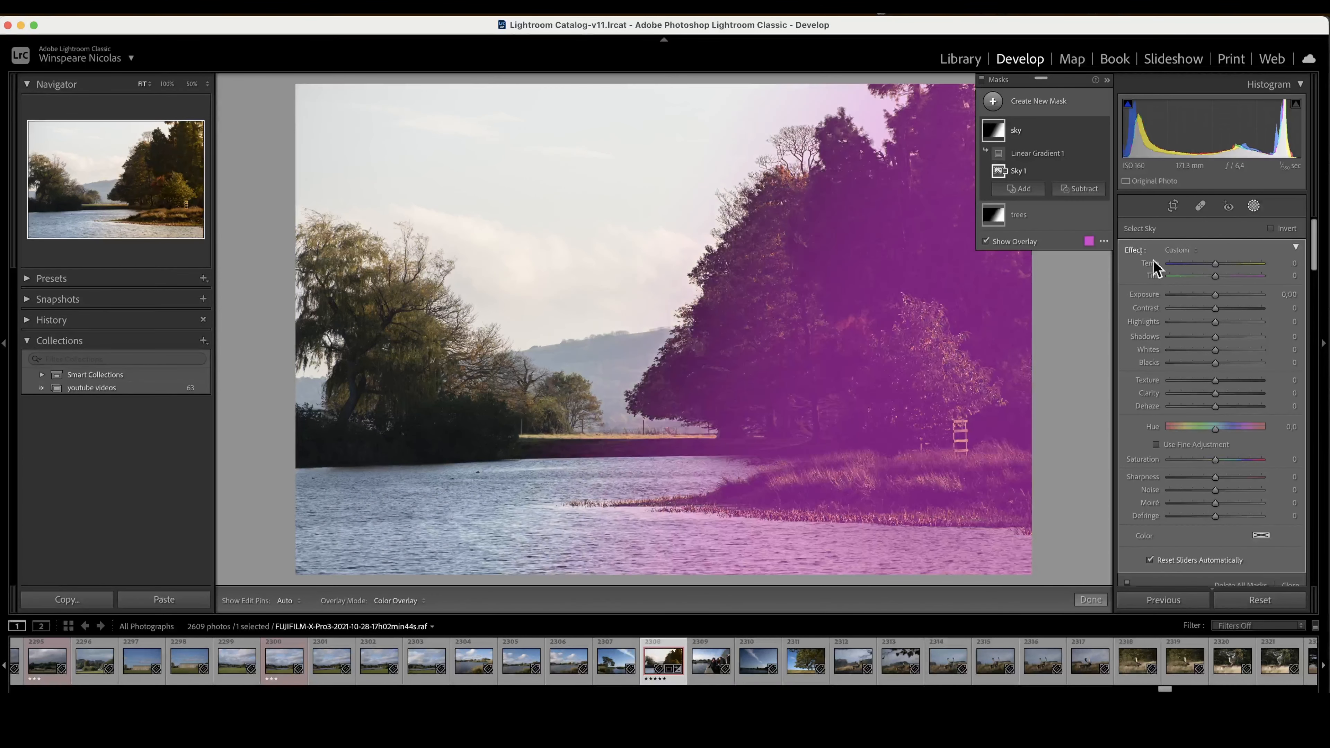
pyautogui.doubleClick(1018, 131)
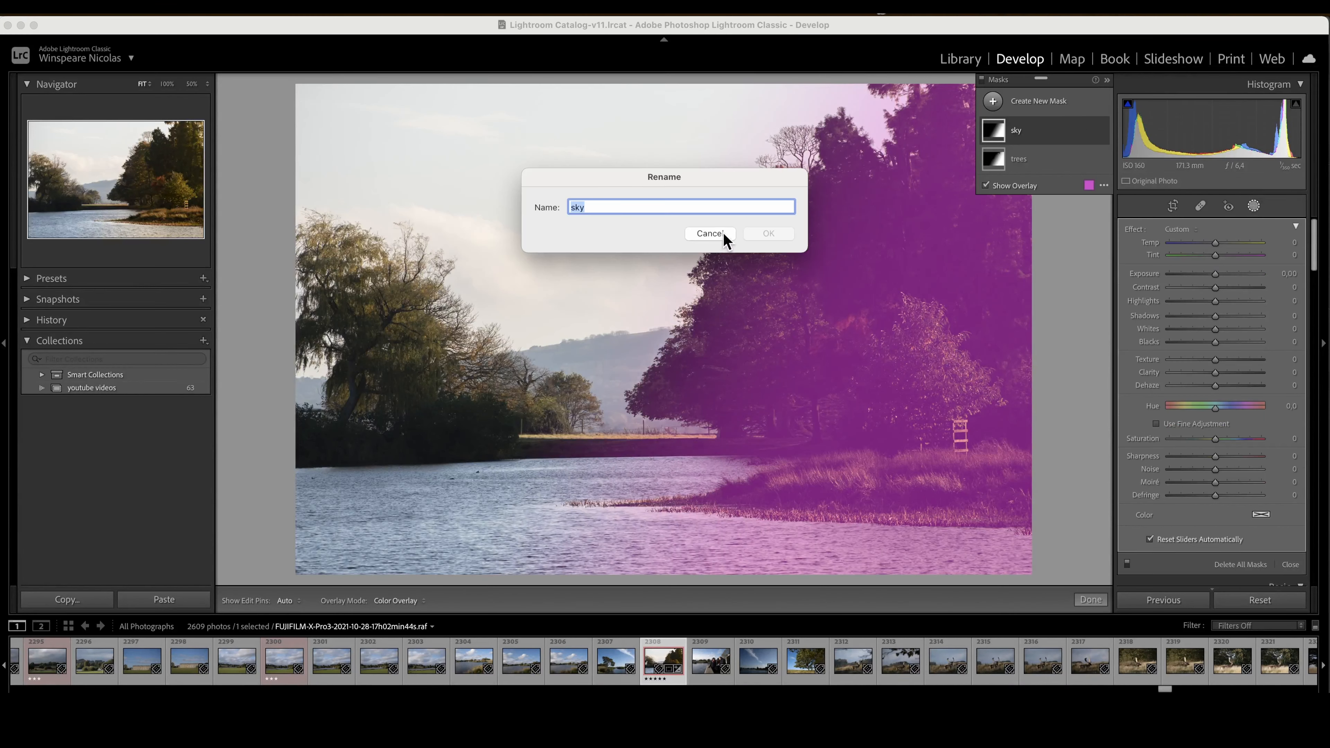
pyautogui.click(723, 232)
pyautogui.moveTo(1217, 273)
pyautogui.mouseDown()
pyautogui.moveTo(1247, 271)
pyautogui.moveTo(1196, 276)
pyautogui.moveTo(1217, 275)
pyautogui.mouseUp()
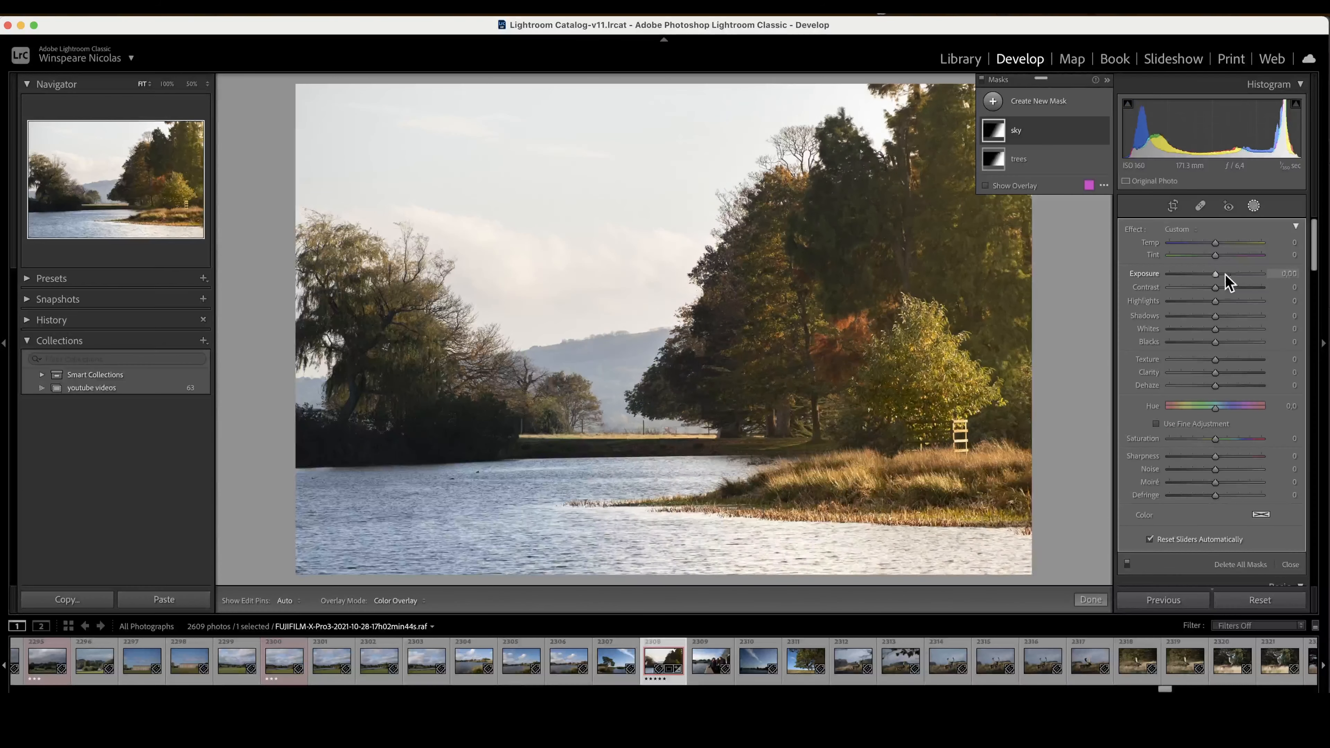
# Step: Convert the sky mask's Linear Gradient 1 to Subtract and set the mask's exposure to 0.41
pyautogui.click(1018, 129)
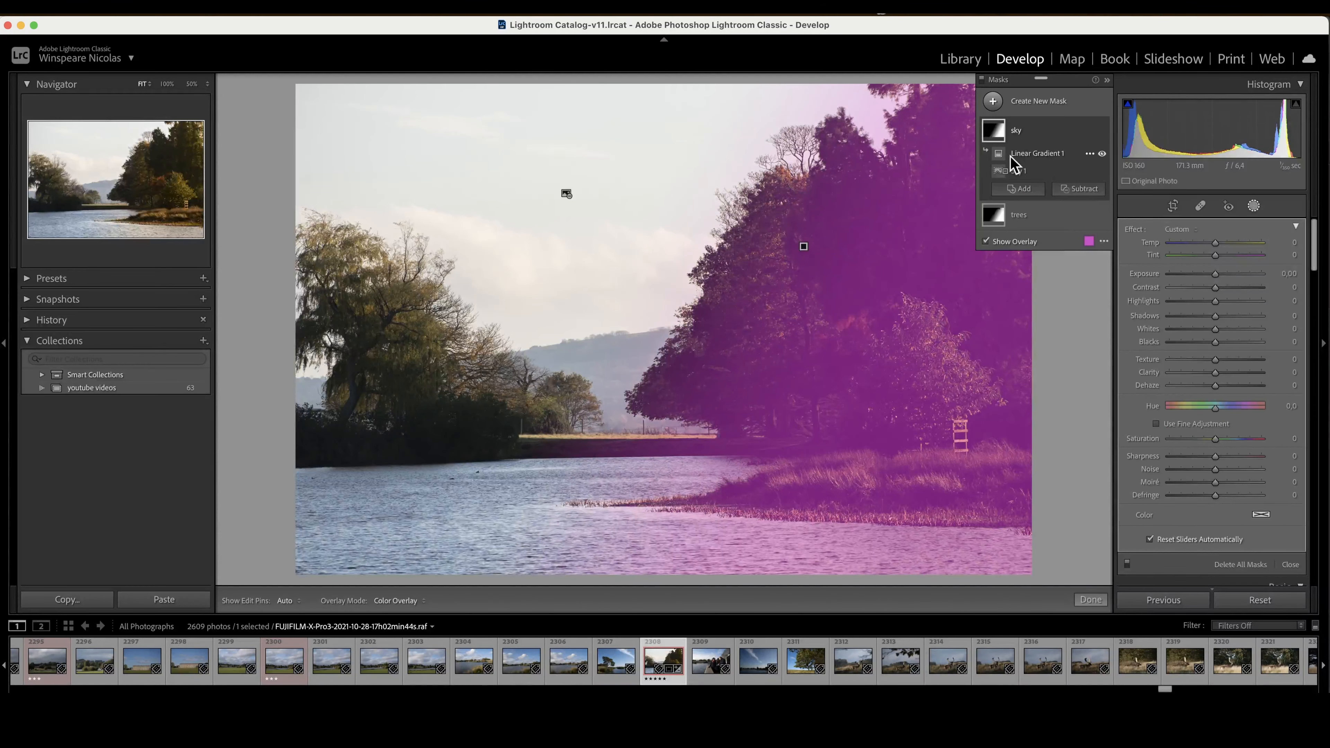
pyautogui.click(1089, 154)
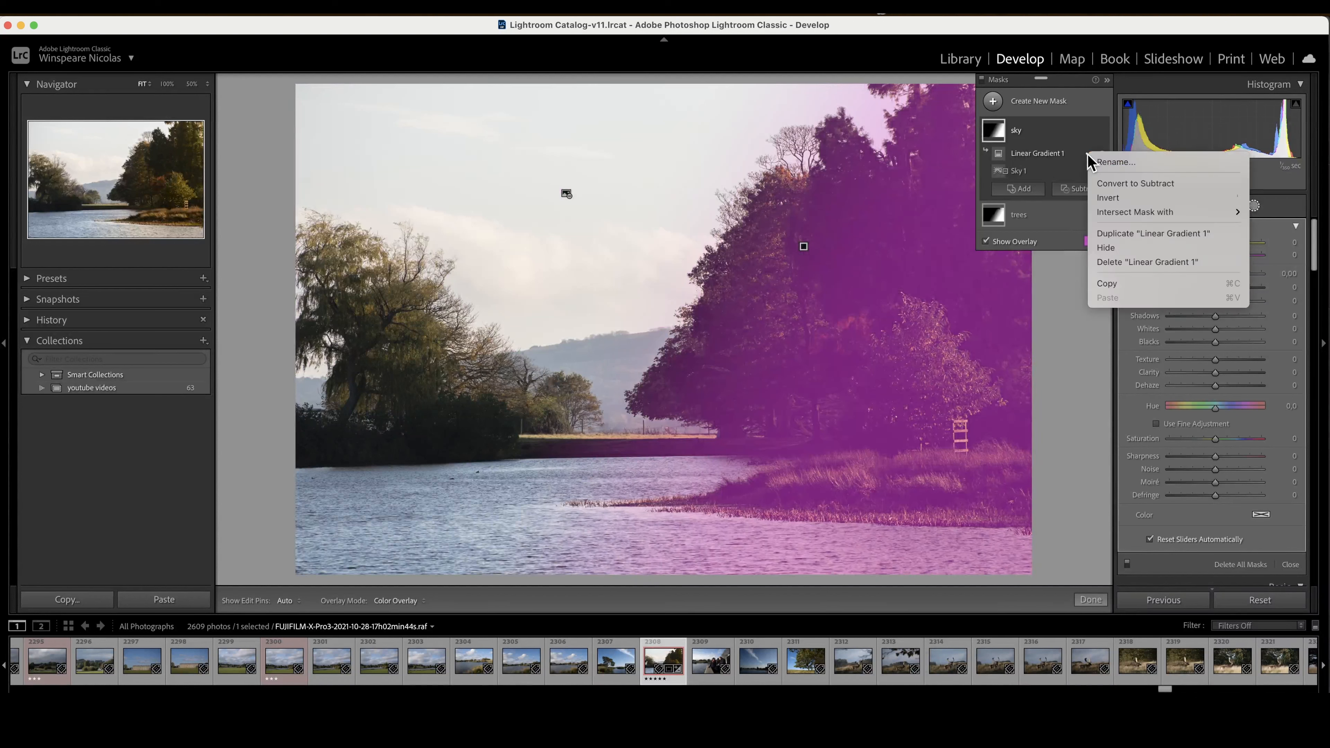
pyautogui.click(1105, 183)
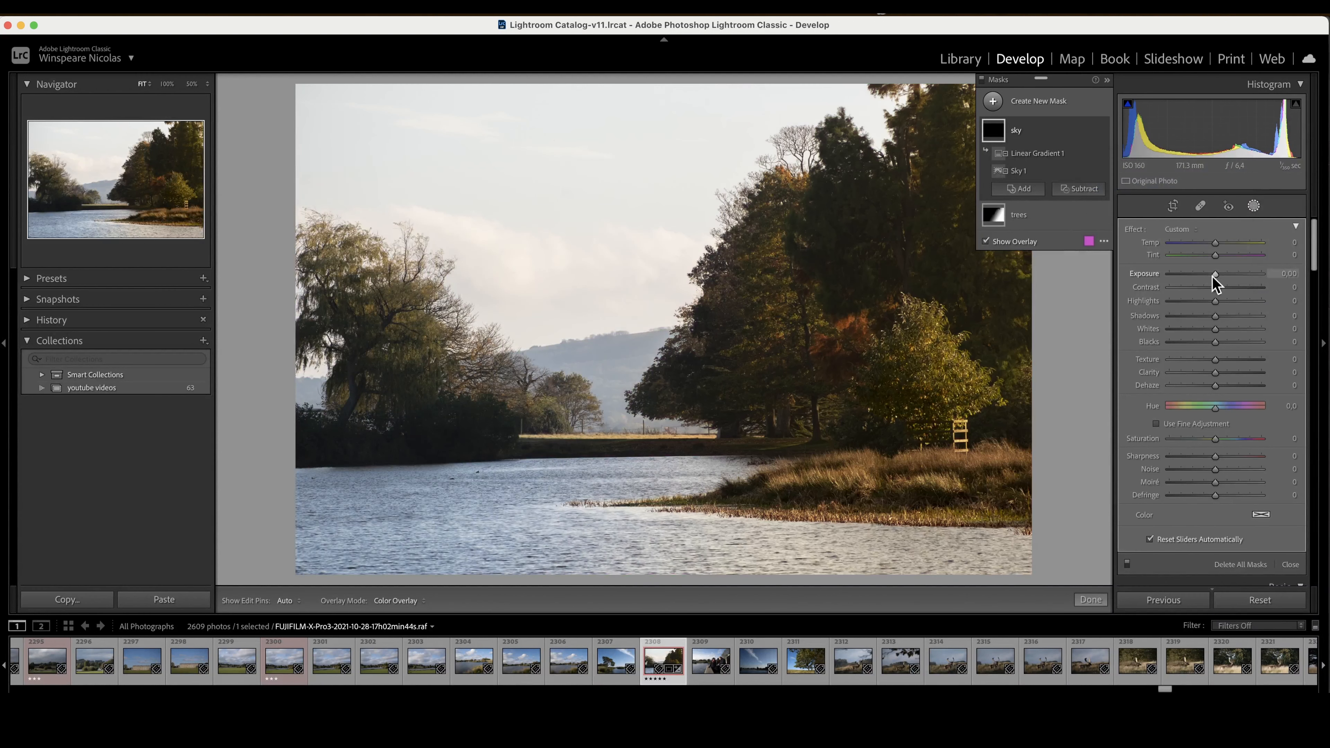
pyautogui.moveTo(1214, 275)
pyautogui.mouseDown()
pyautogui.moveTo(1196, 277)
pyautogui.moveTo(1220, 286)
pyautogui.mouseUp()
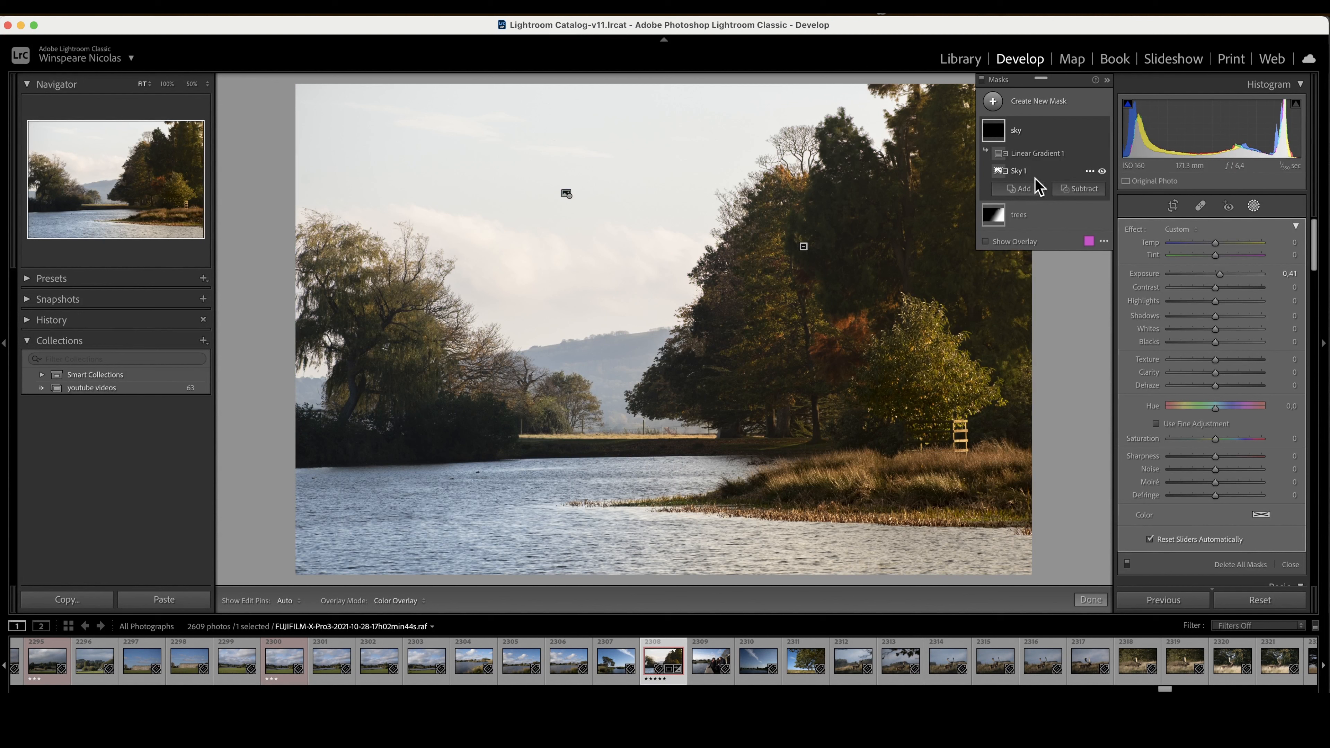
# Step: Convert the sky mask's Sky 1 to Add, and set the mask's exposure to 0, clarity to 43 and dehaze to 42
pyautogui.click(1089, 172)
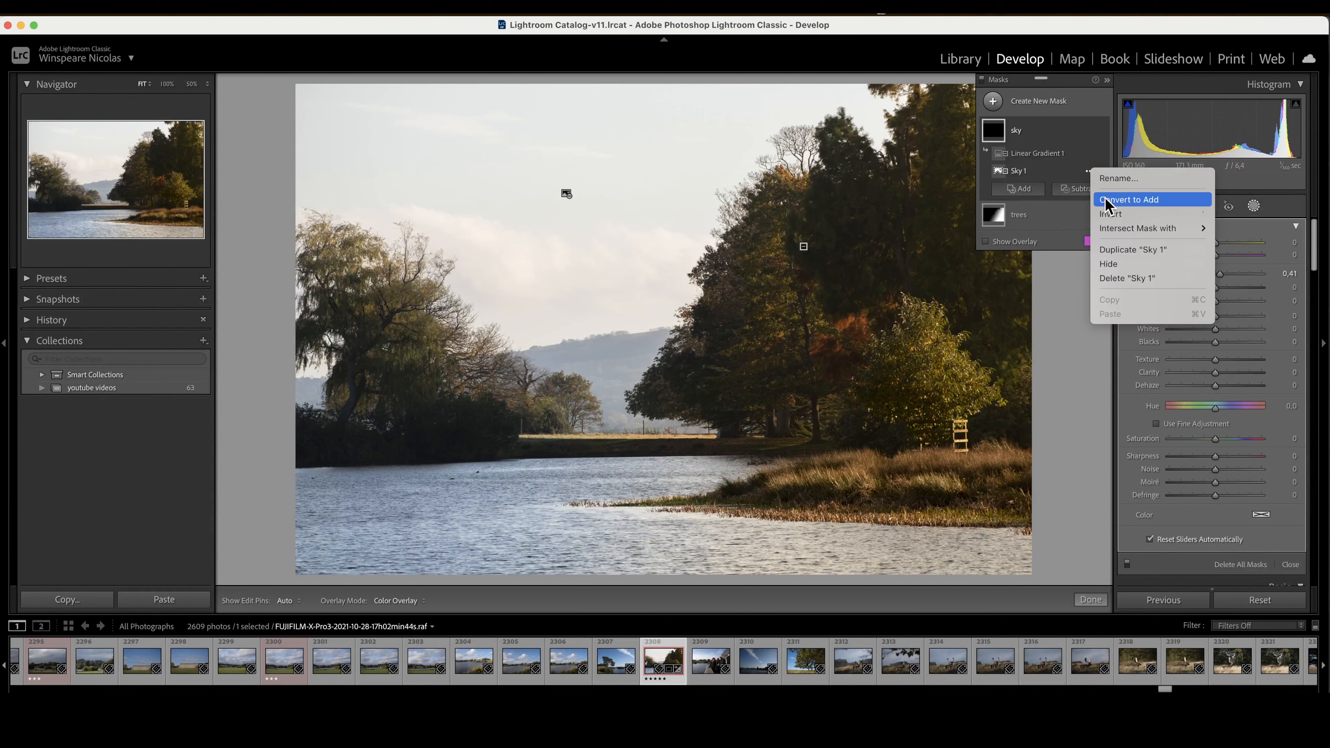
pyautogui.click(1111, 201)
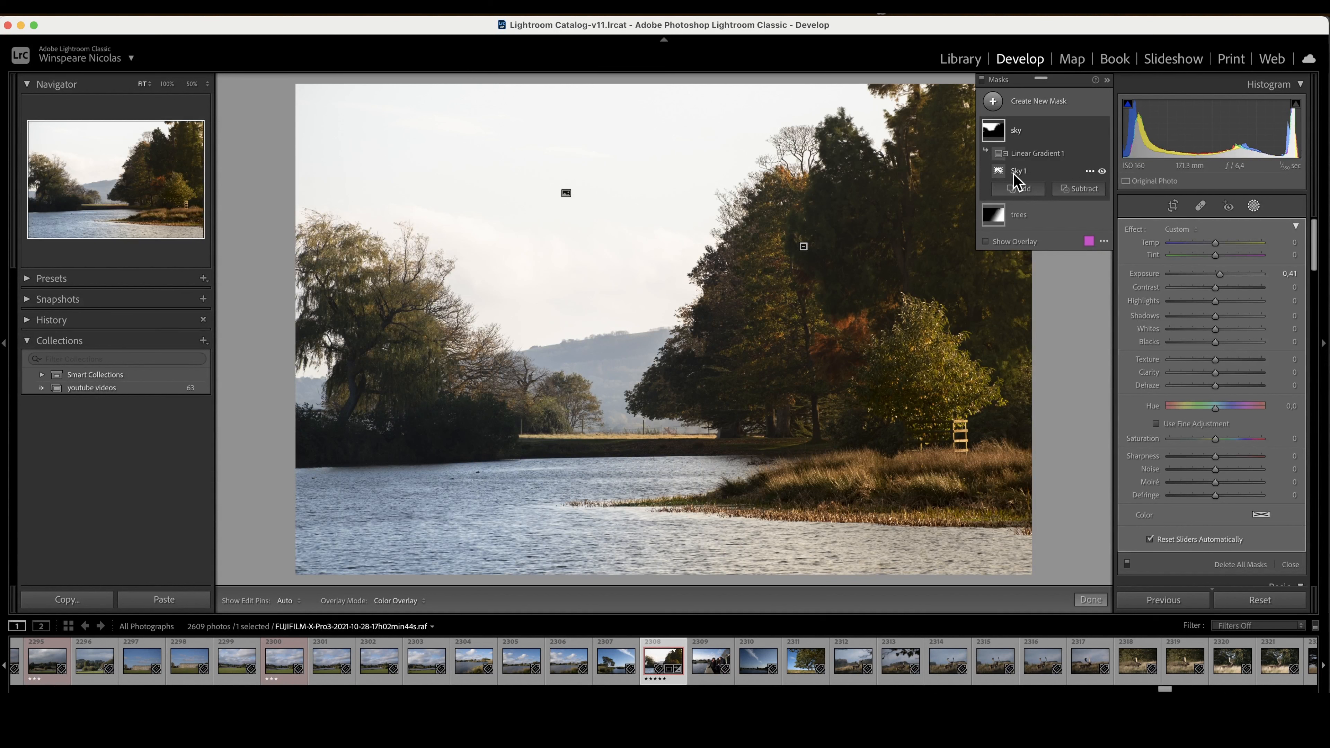
pyautogui.moveTo(1220, 276)
pyautogui.mouseDown()
pyautogui.moveTo(1237, 277)
pyautogui.moveTo(1160, 278)
pyautogui.moveTo(1218, 275)
pyautogui.mouseUp()
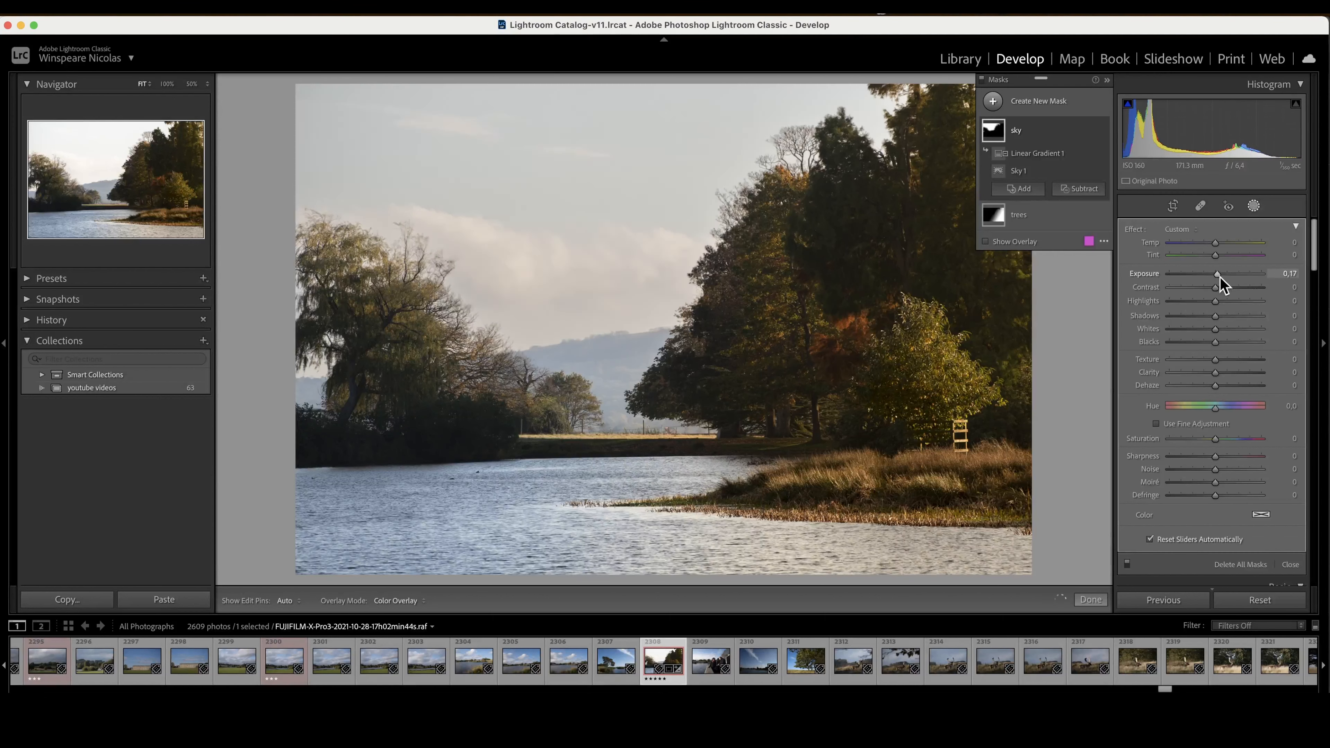
pyautogui.press('o')
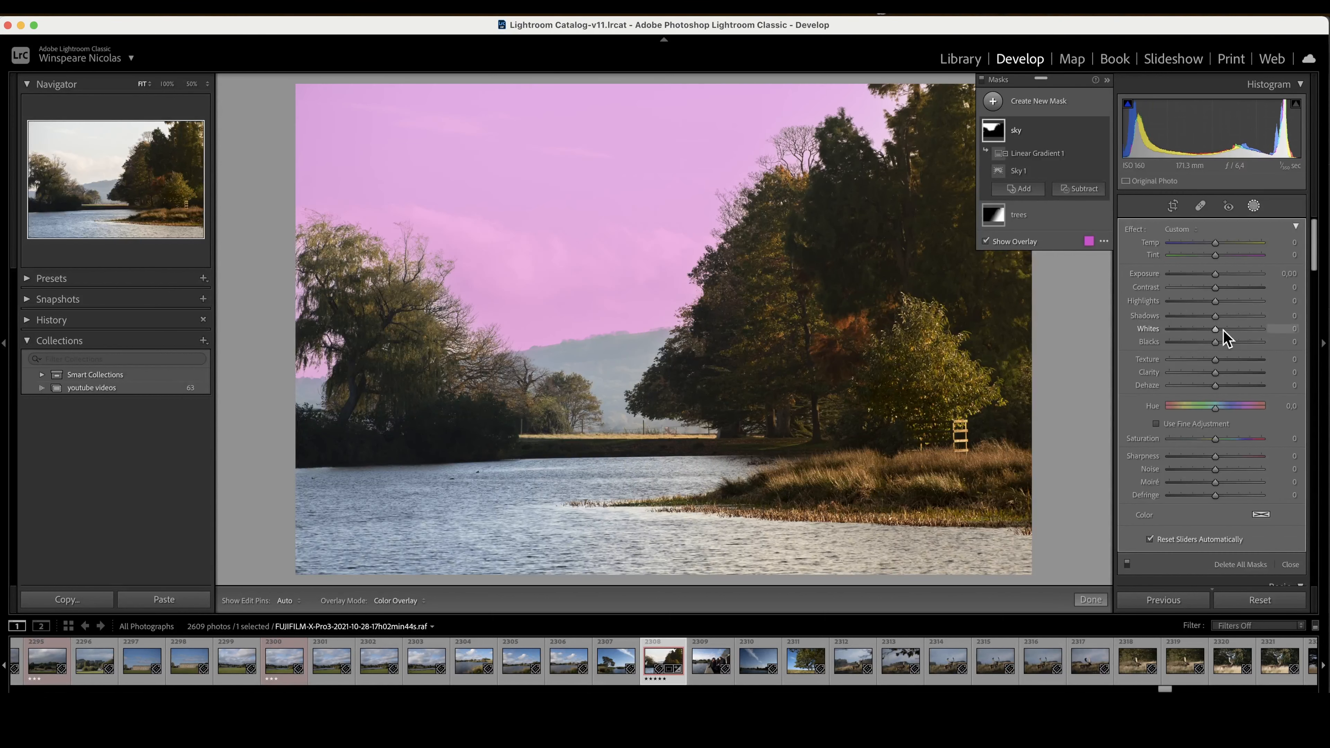
pyautogui.moveTo(1215, 373)
pyautogui.mouseDown()
pyautogui.moveTo(1243, 374)
pyautogui.moveTo(1235, 386)
pyautogui.mouseUp()
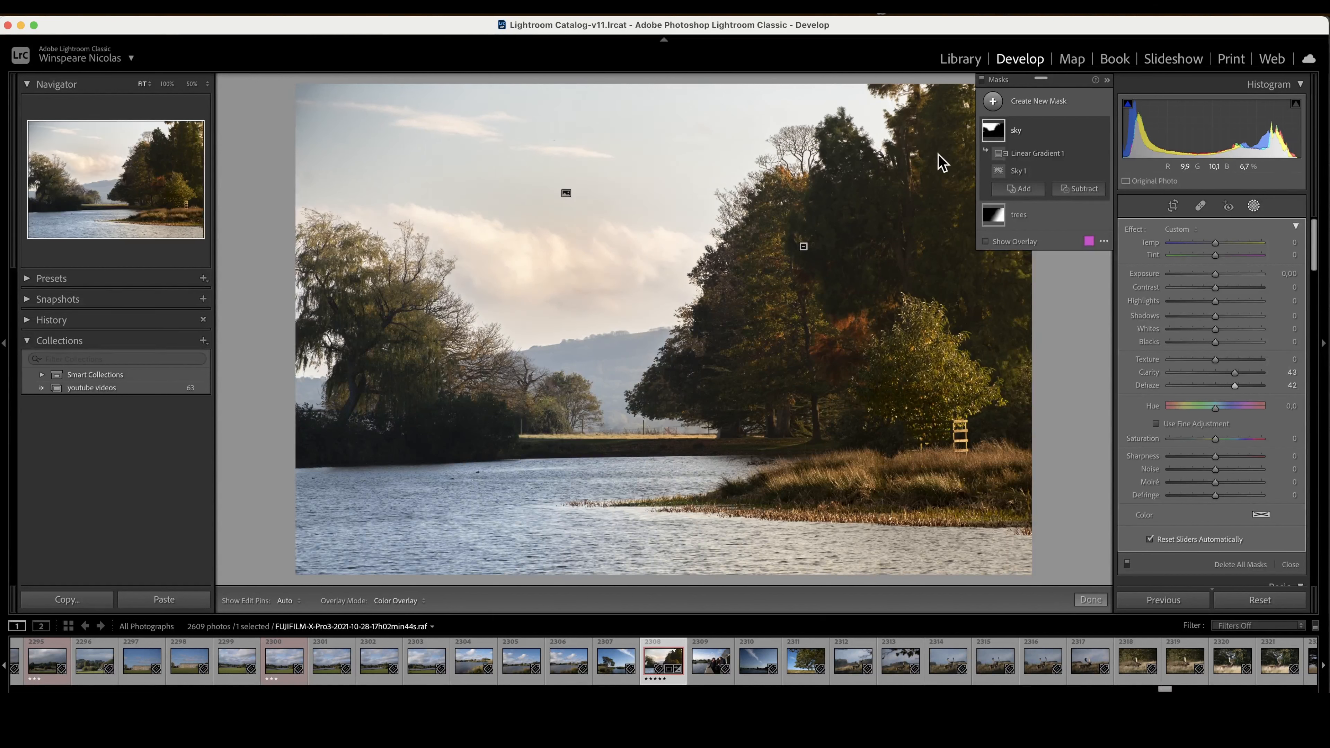
# Step: Try to subtract an automatically selected subject from the sky mask
pyautogui.click(1071, 190)
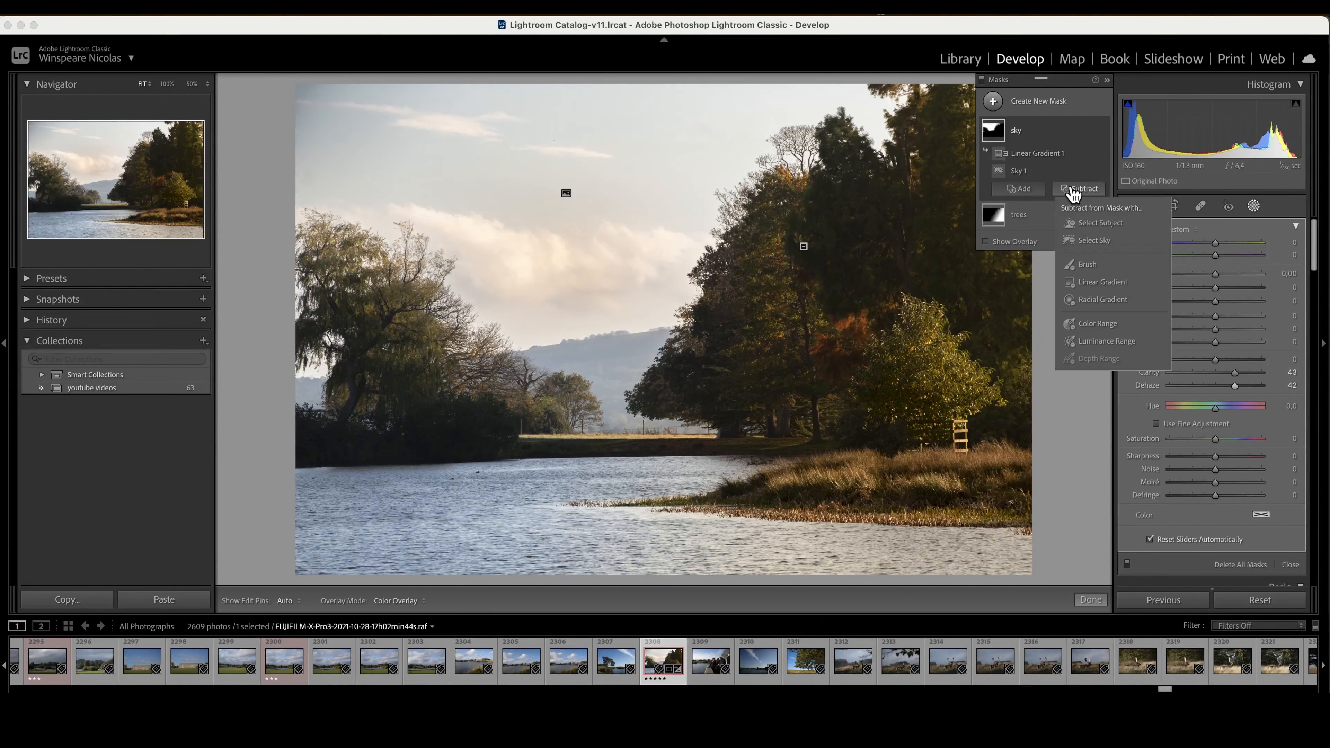
pyautogui.click(1093, 224)
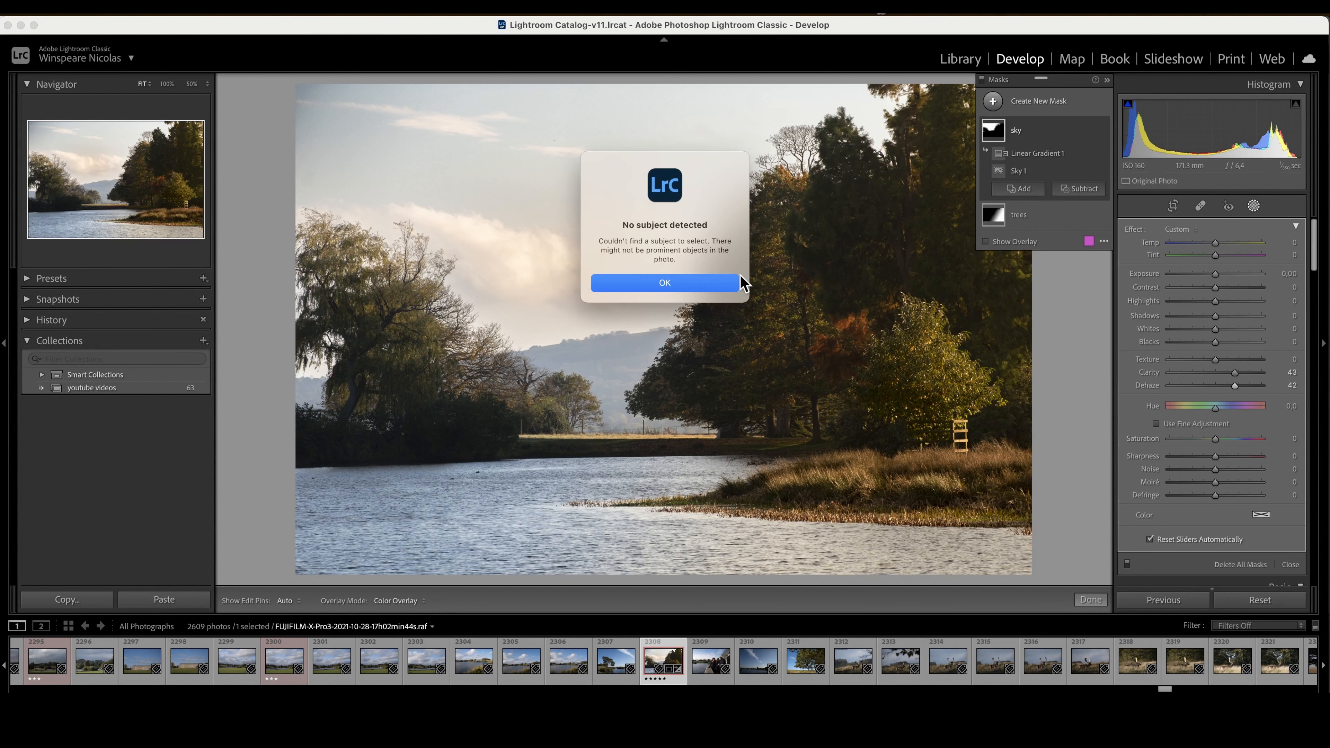
pyautogui.click(726, 285)
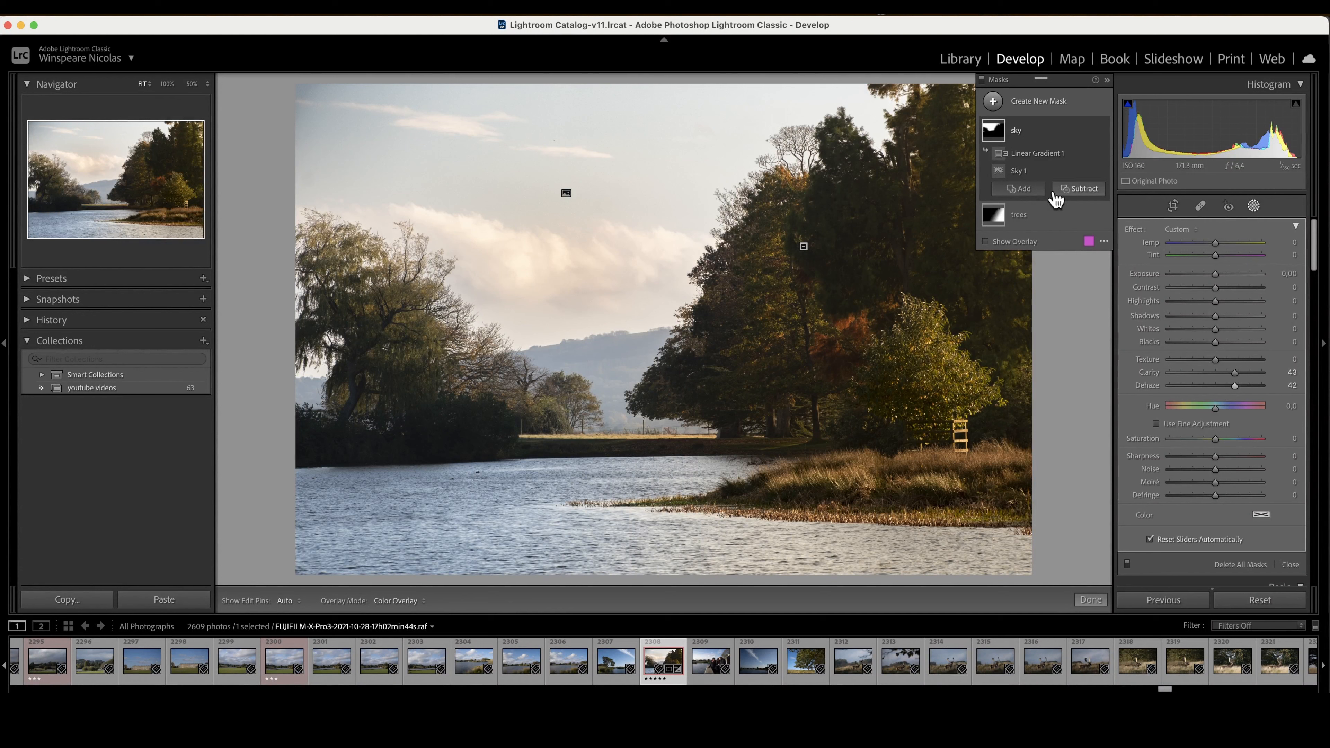
# Step: Set the trees mask's temp to 79, exposure to 0.88, texture to 24, clarity to 5 and dehaze to 34
pyautogui.click(1024, 217)
pyautogui.moveTo(1225, 275); pyautogui.dragTo(1251, 243)
pyautogui.moveTo(1215, 372)
pyautogui.mouseDown()
pyautogui.moveTo(1232, 375)
pyautogui.moveTo(1217, 372)
pyautogui.mouseUp()
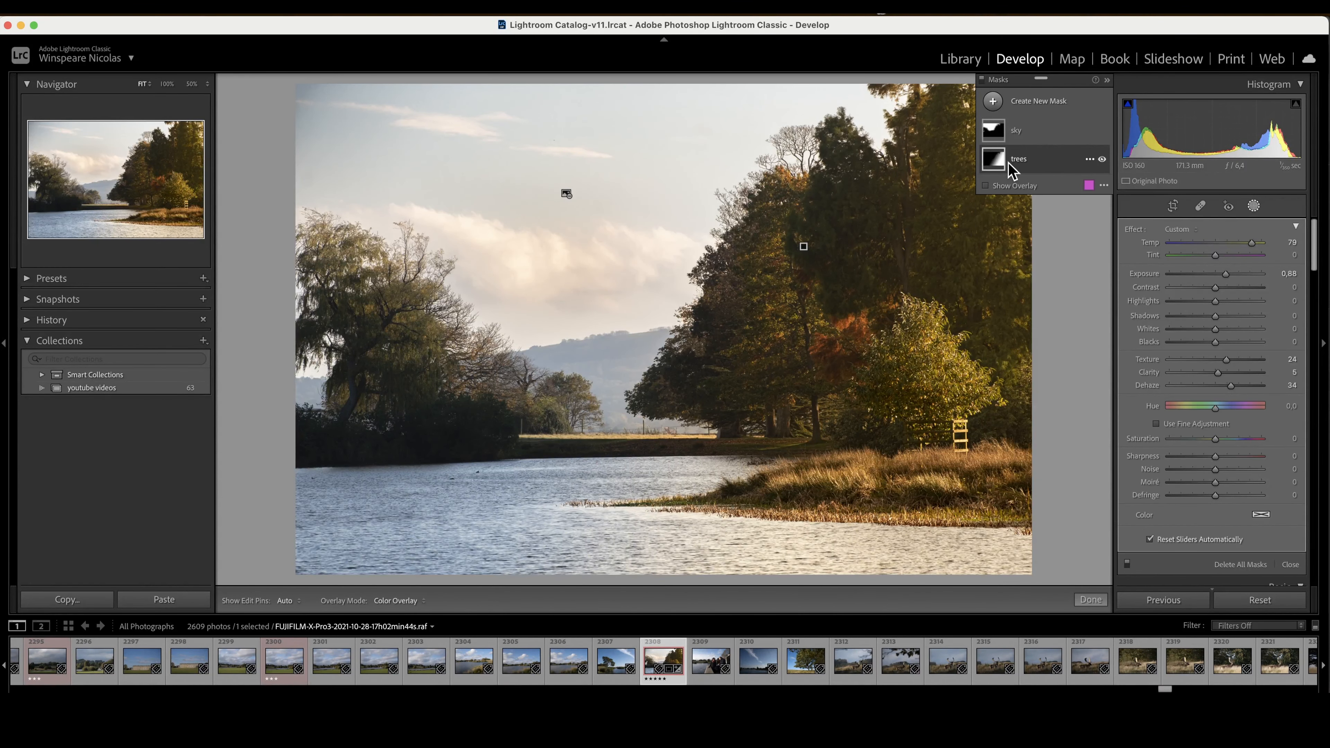
# Step: Examine the commands available for the trees and sky masks, including the choices for intersecting the sky mask
pyautogui.click(1089, 159)
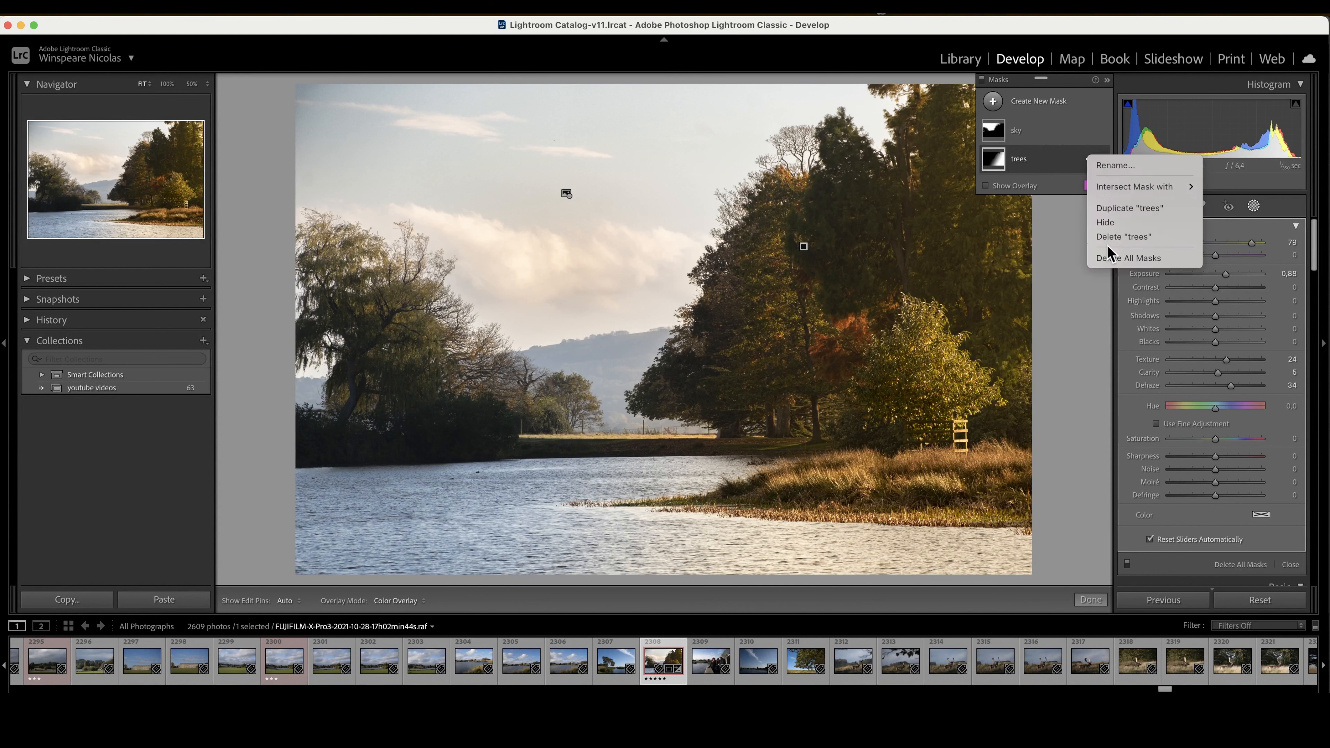
pyautogui.click(1047, 167)
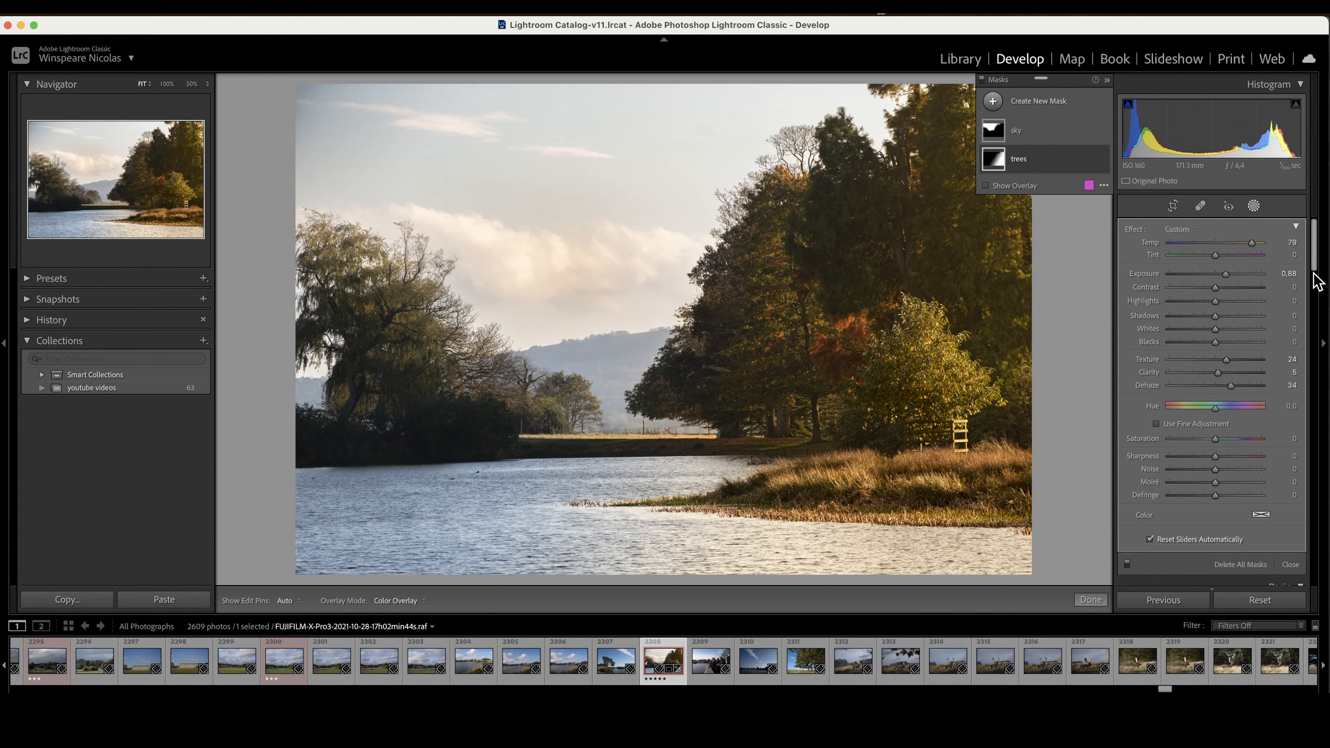
pyautogui.moveTo(1319, 270); pyautogui.dragTo(1321, 288)
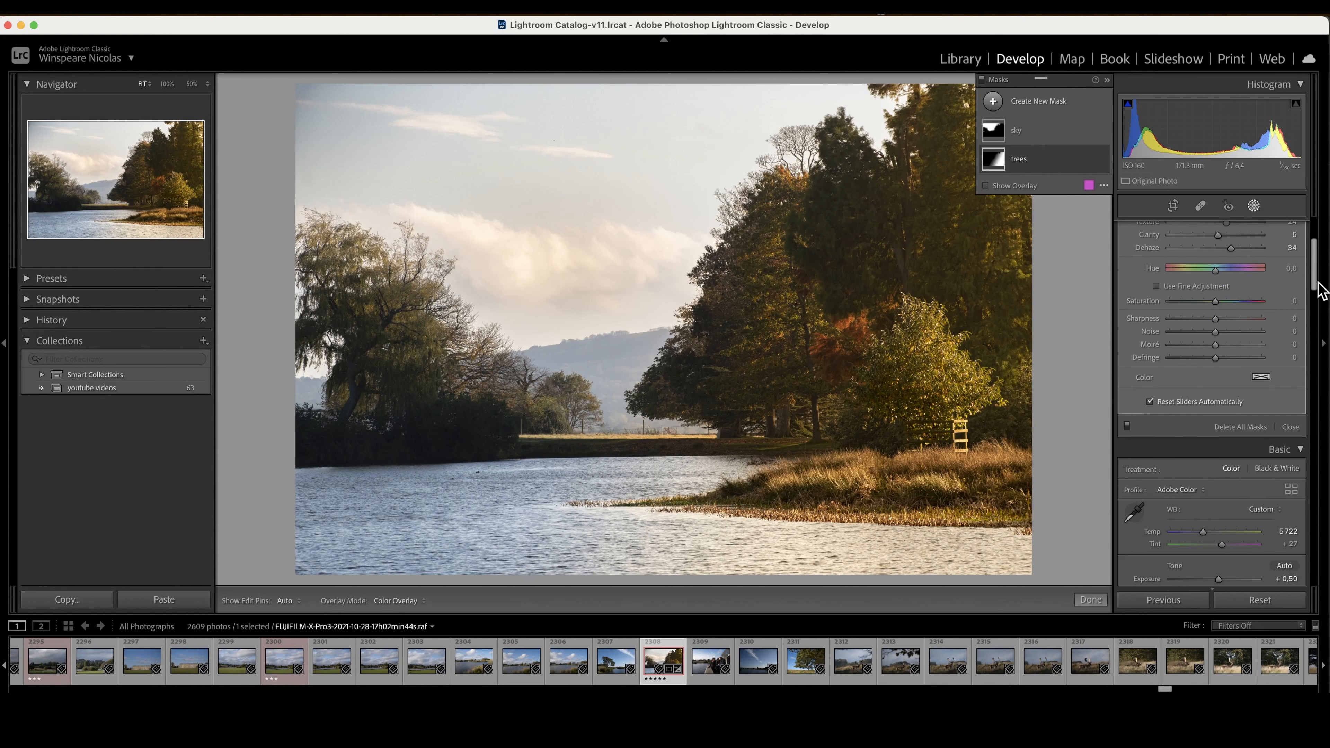
pyautogui.scroll(4, 1318, 285)
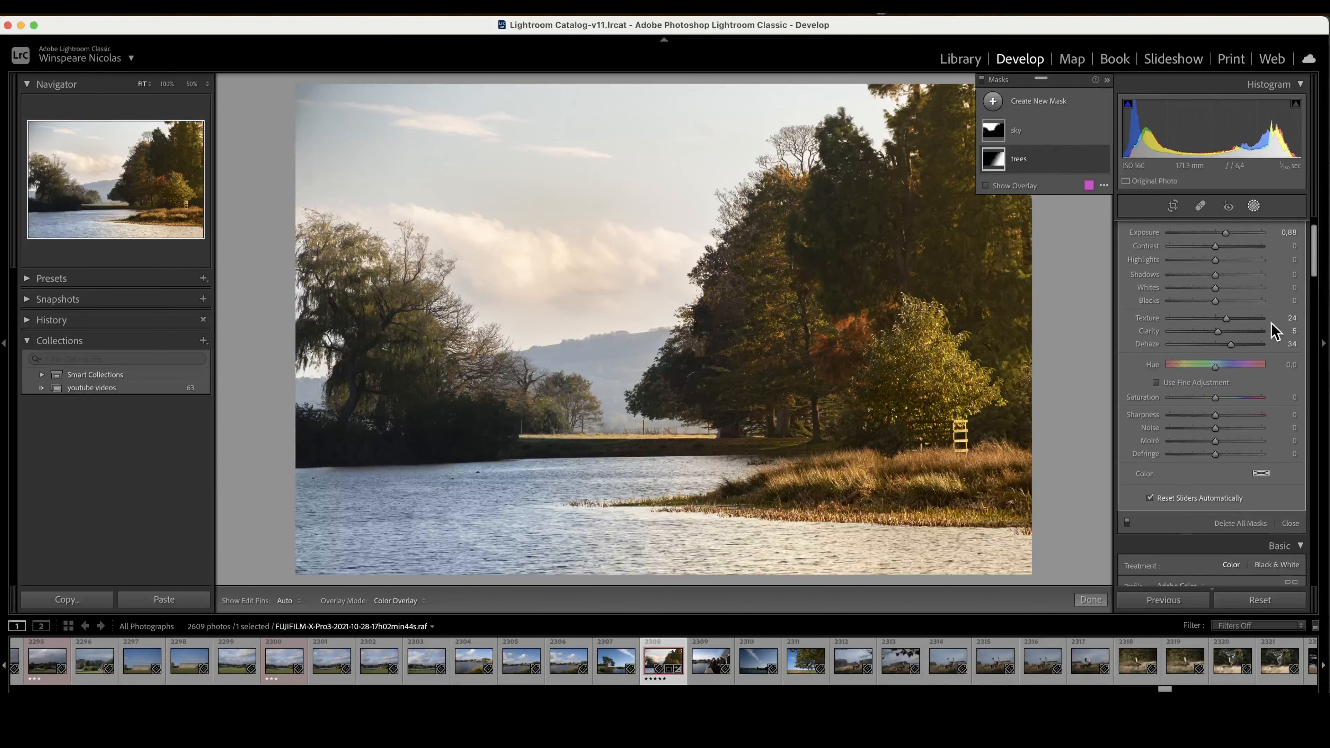
pyautogui.scroll(2, 1317, 275)
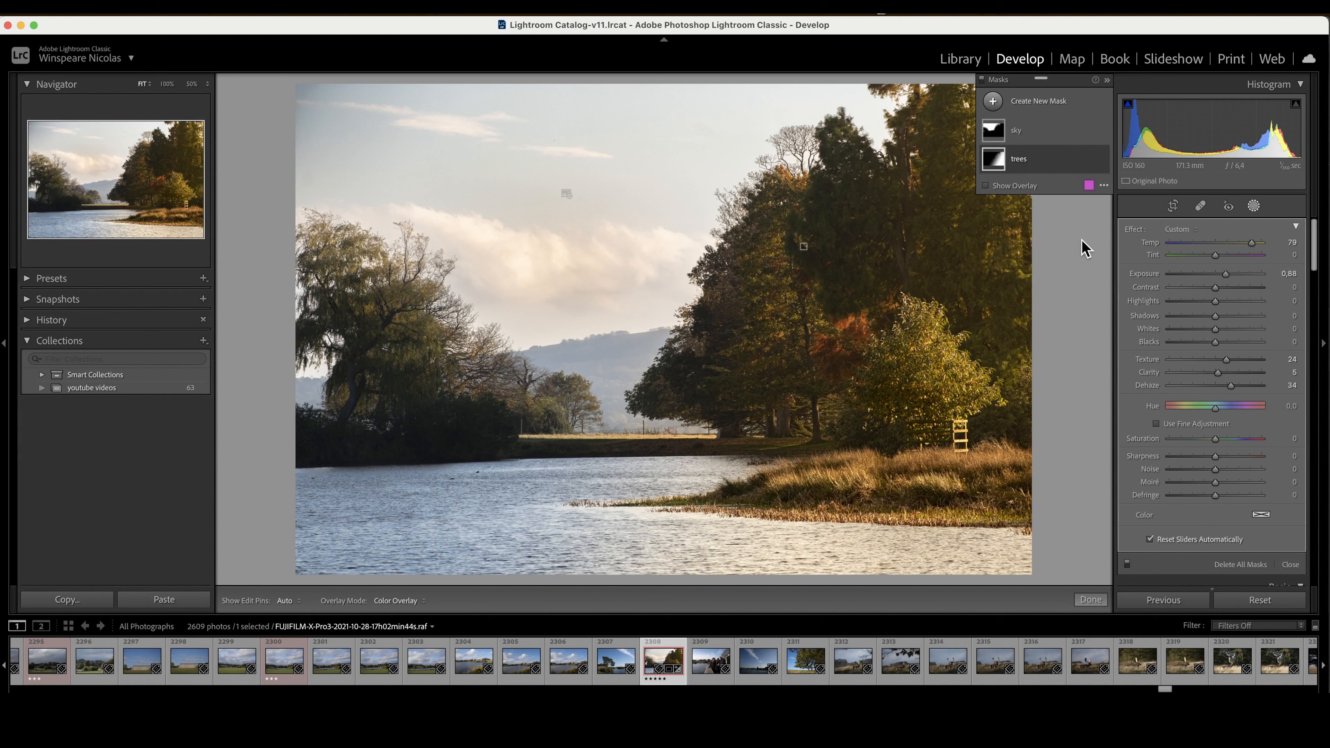
pyautogui.moveTo(1045, 170)
pyautogui.click(1089, 159)
pyautogui.click(1018, 163)
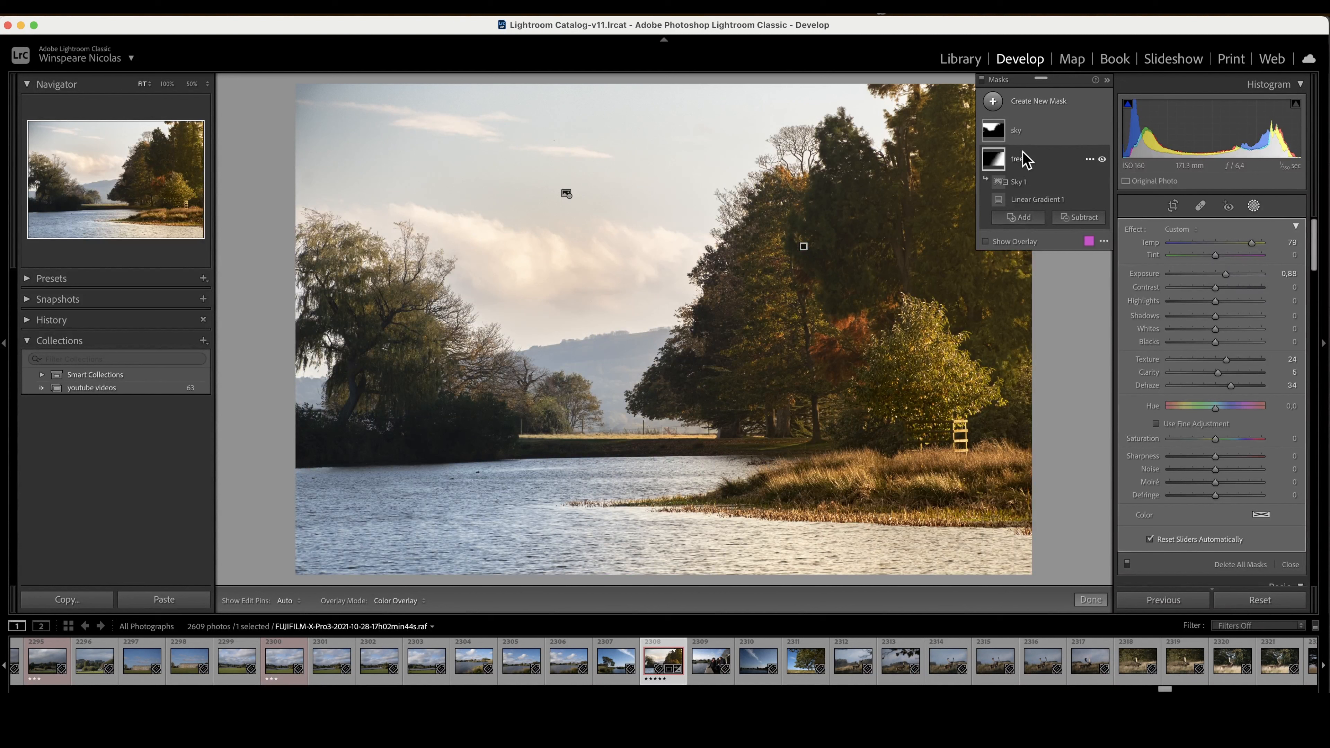
pyautogui.click(1090, 130)
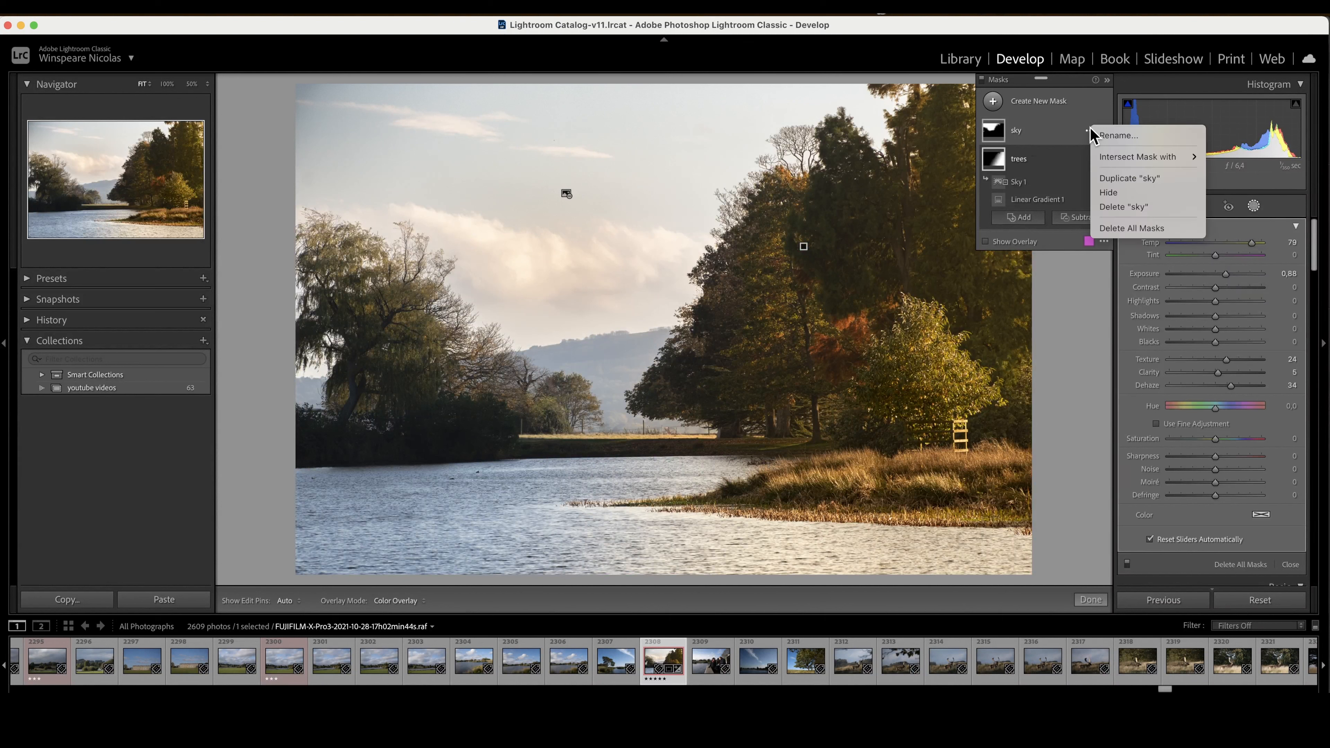
pyautogui.moveTo(1113, 157)
pyautogui.moveTo(1174, 157)
pyautogui.click(1086, 360)
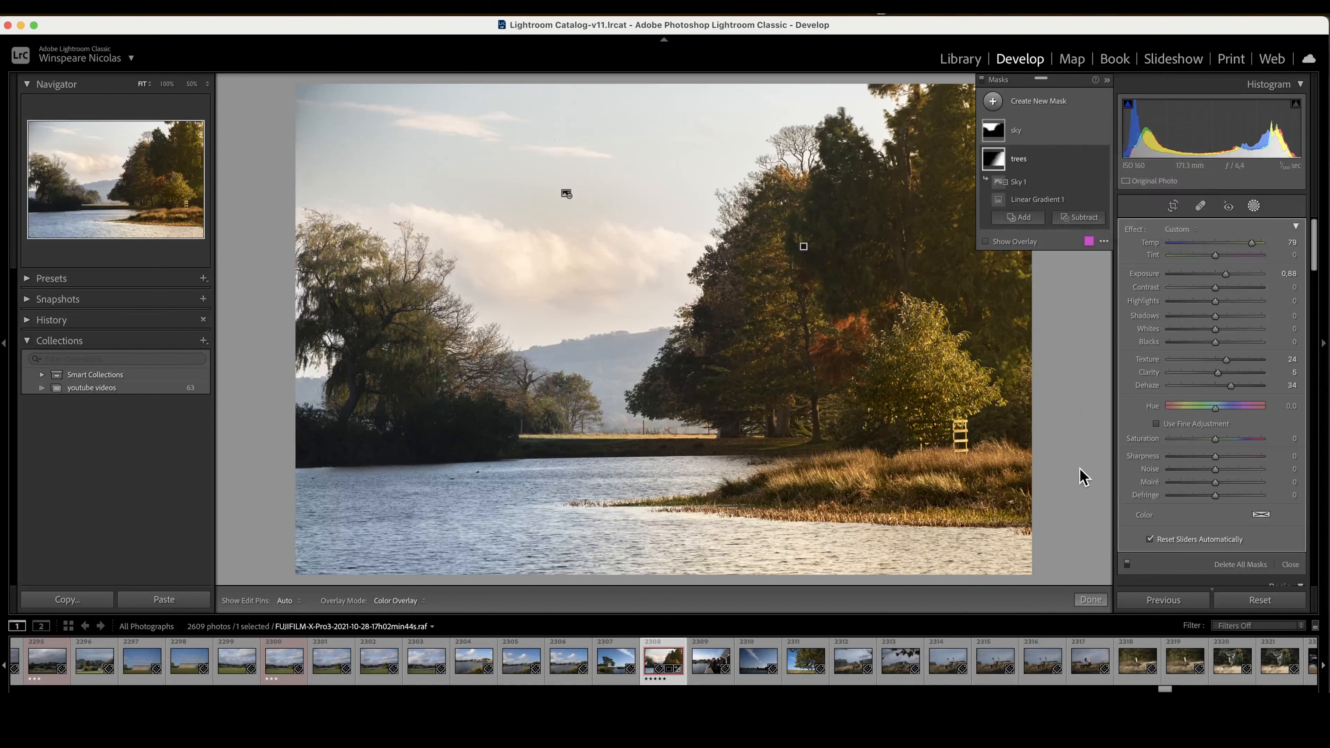